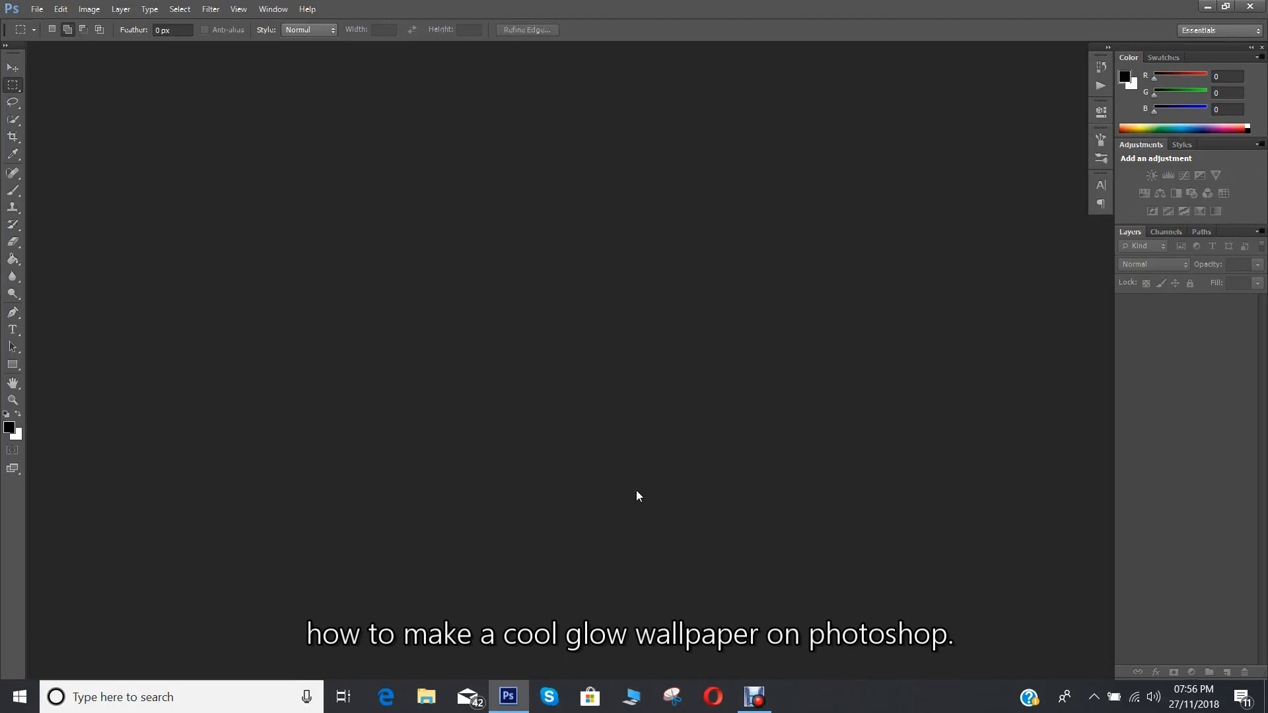
# Create a new 1920 by 1080 pixel RGB document at 300 pixels/inch
pyautogui.click(37, 9)
pyautogui.click(39, 21)
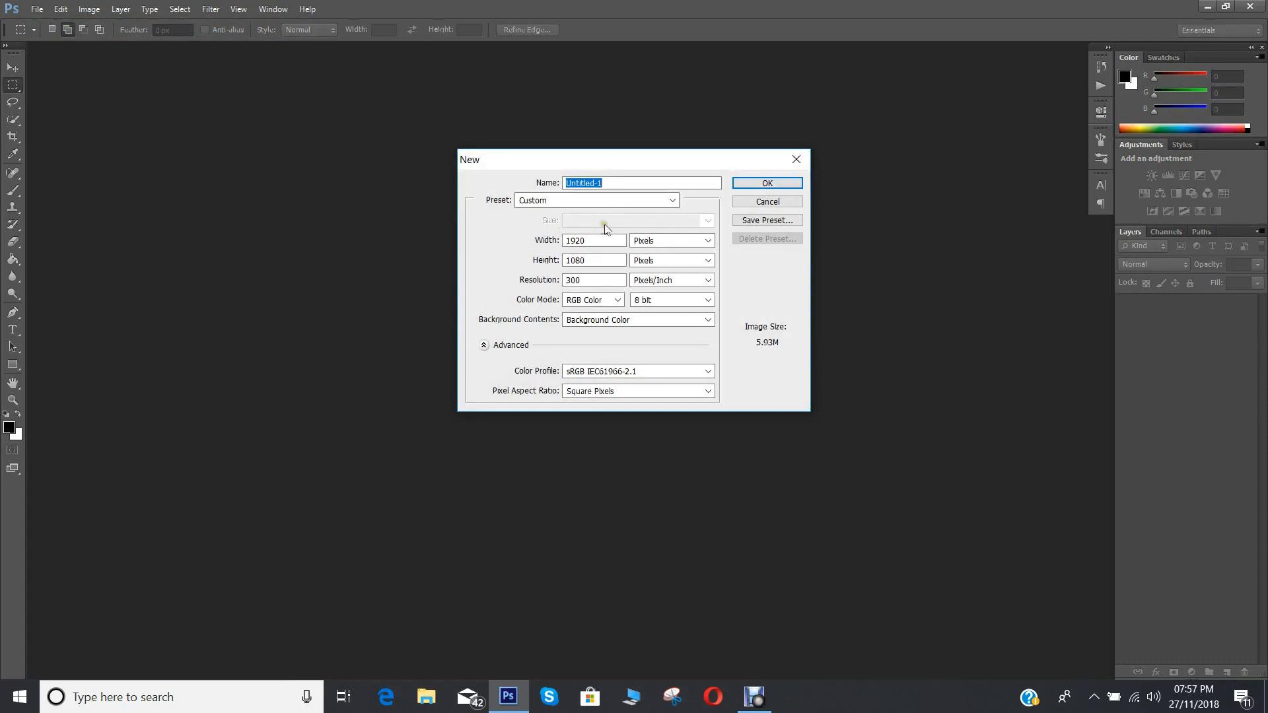
pyautogui.click(767, 184)
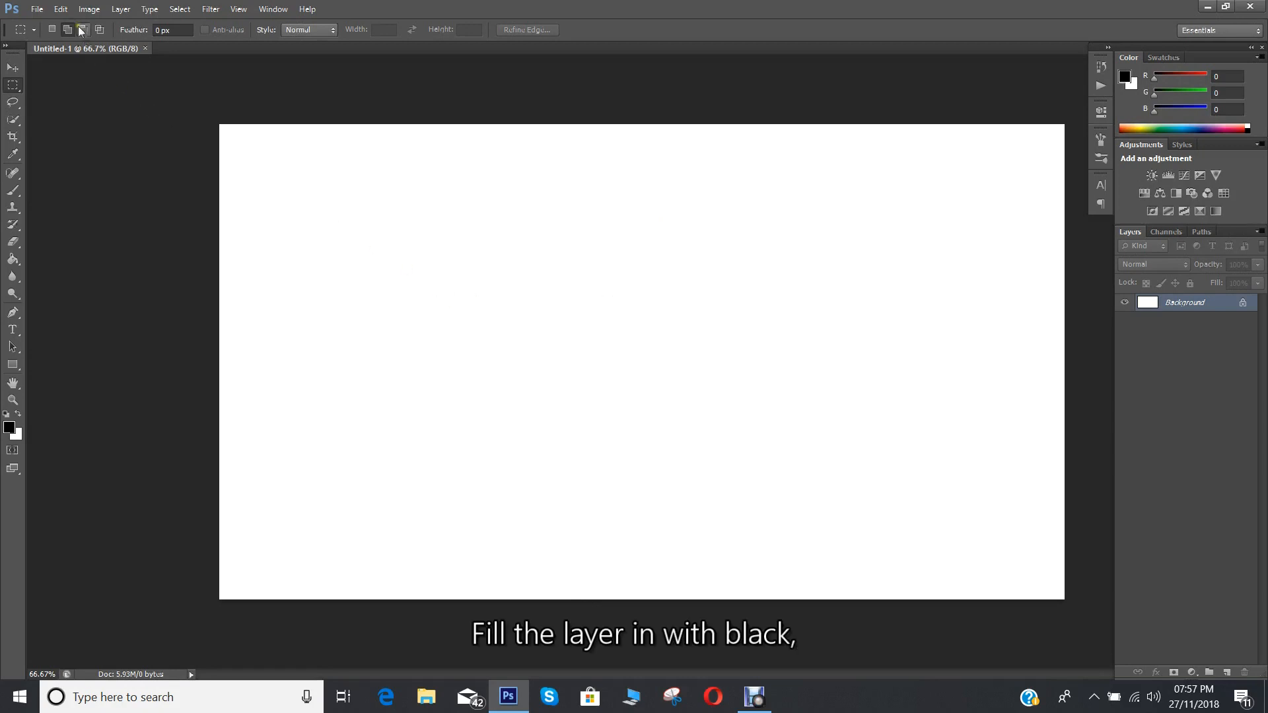
# Fill the Background layer with black
pyautogui.click(60, 9)
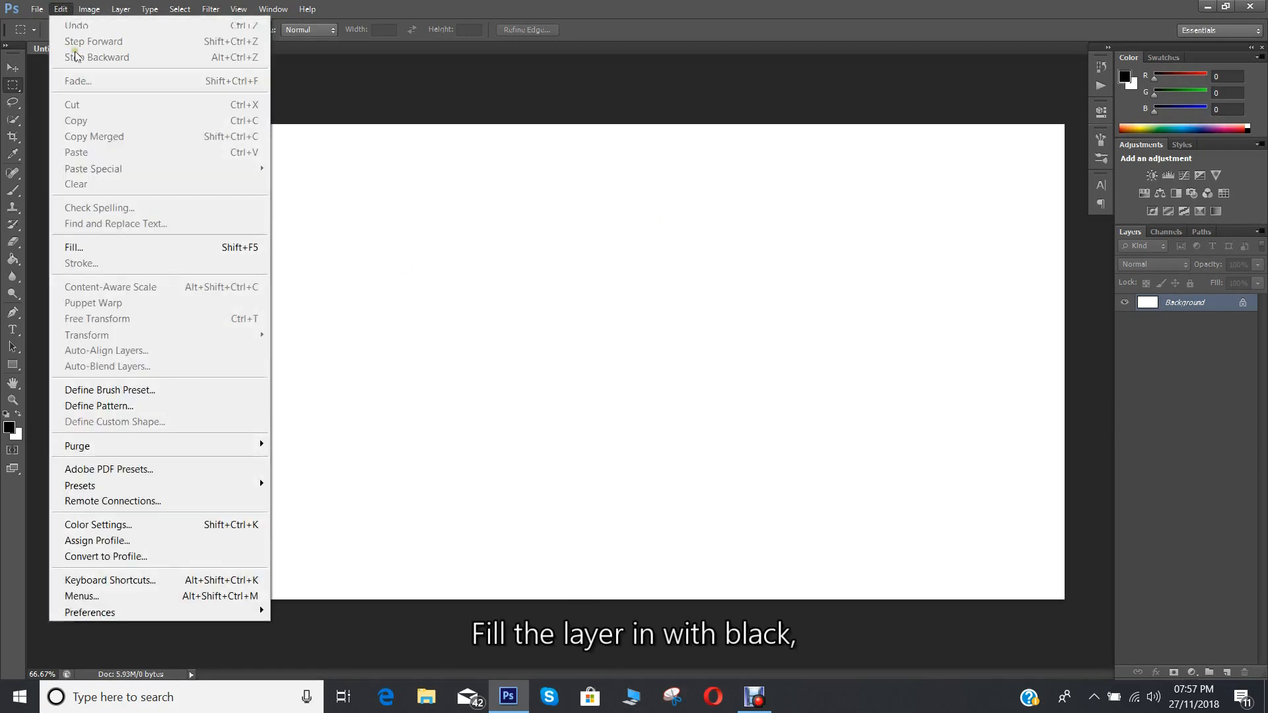
pyautogui.click(108, 249)
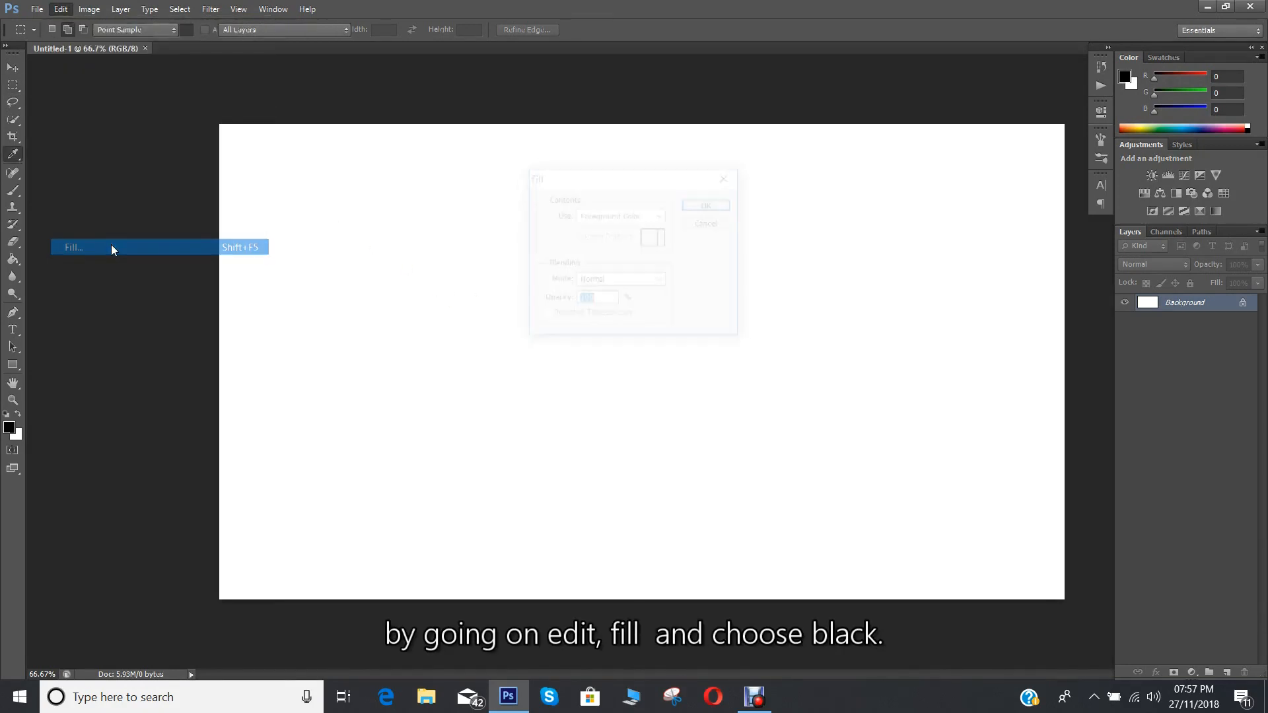
pyautogui.click(657, 216)
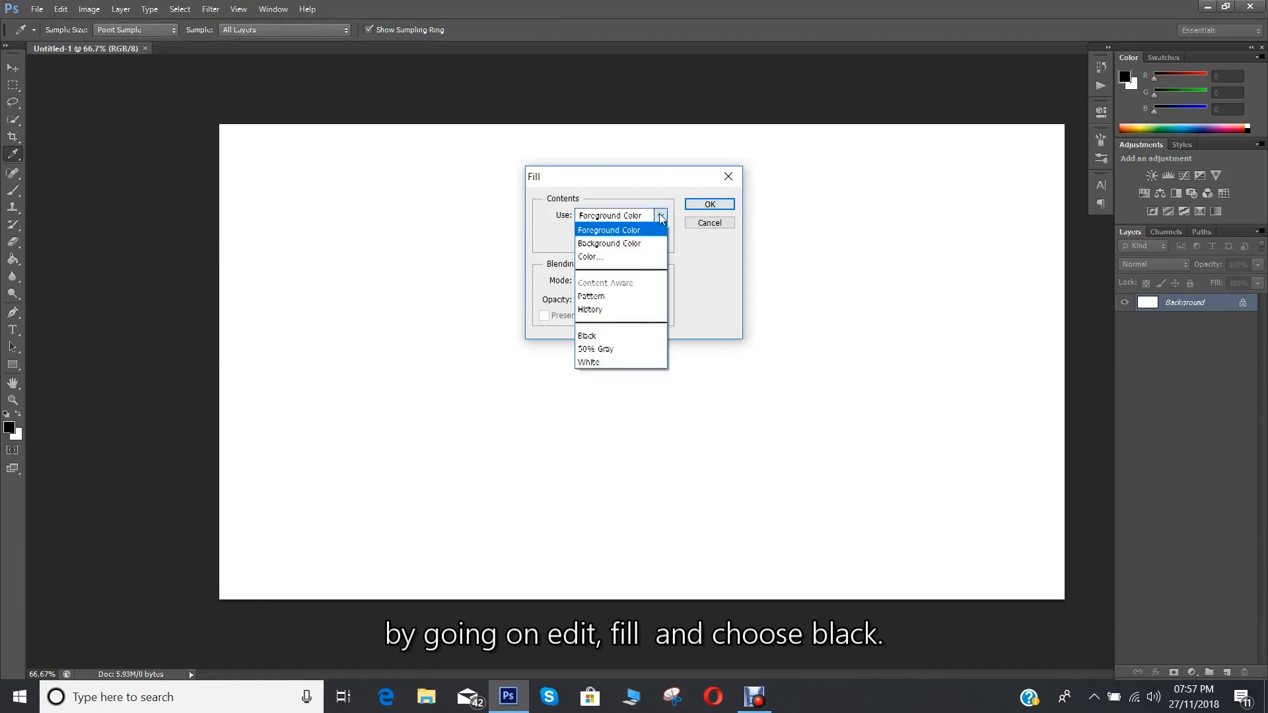
pyautogui.click(604, 336)
pyautogui.click(709, 205)
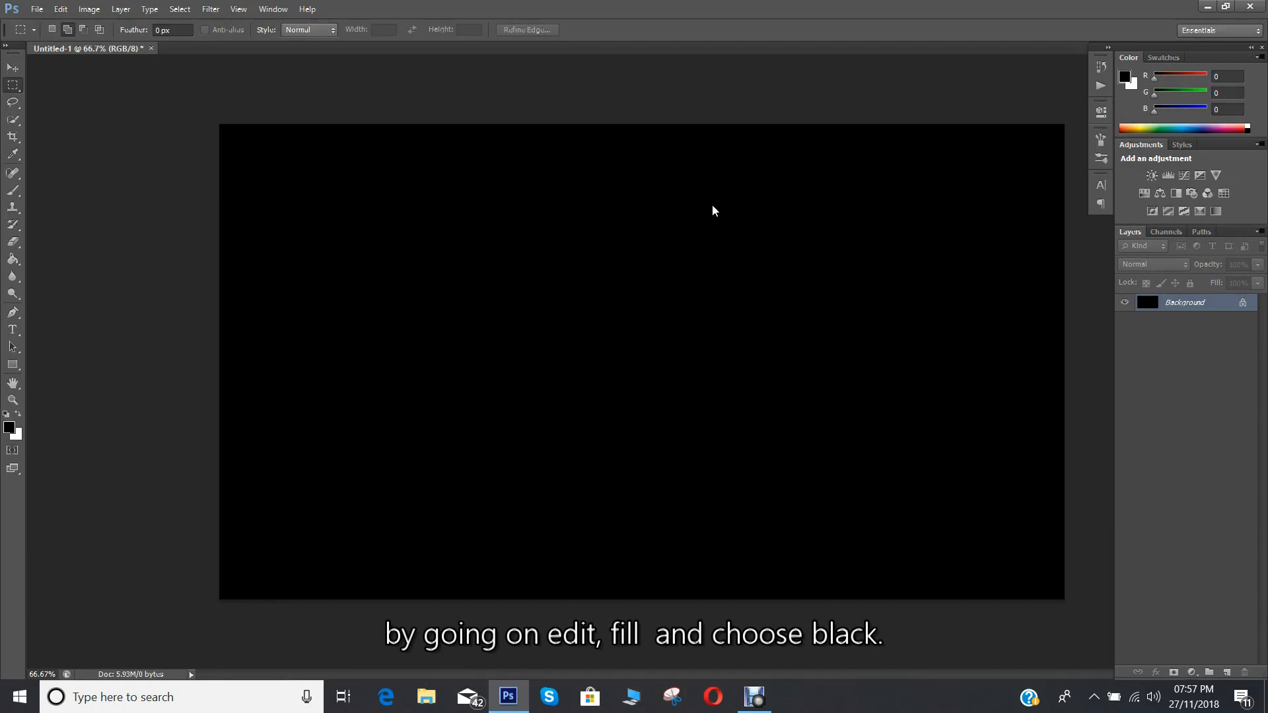
# Add a new layer above the background and name it Brush
pyautogui.click(1227, 672)
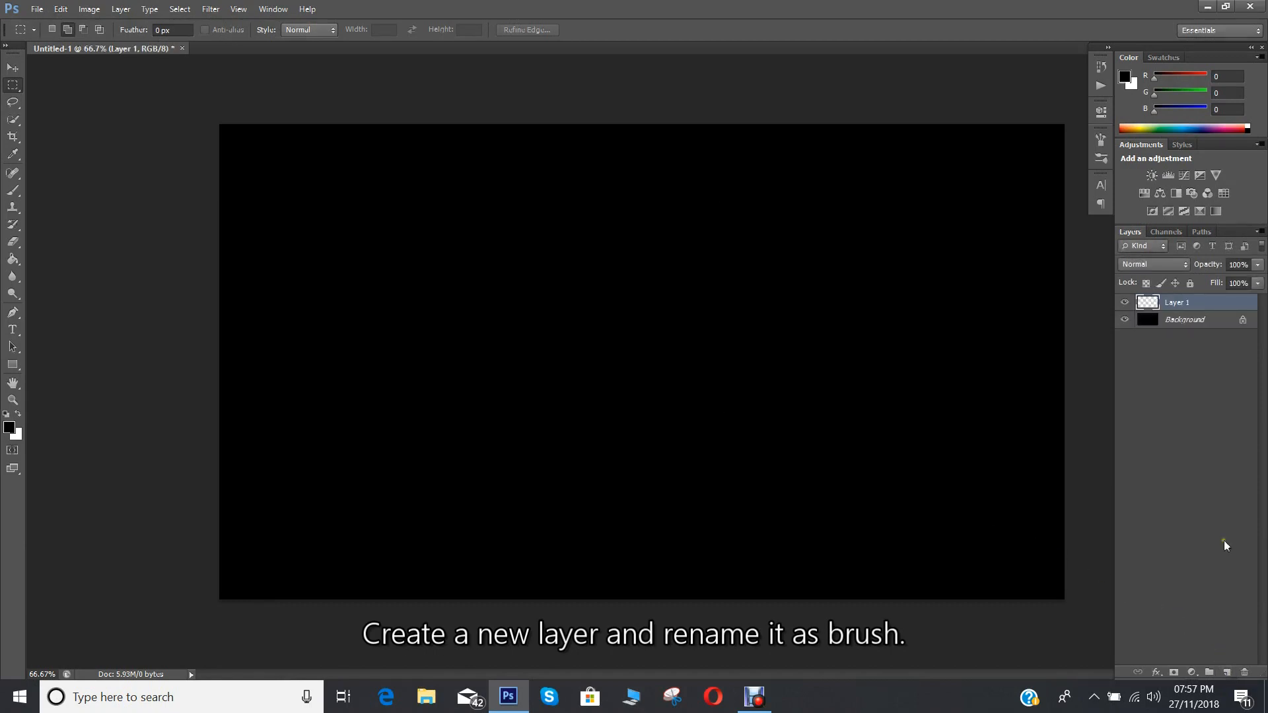
pyautogui.doubleClick(1177, 303)
pyautogui.write('Brush')
pyautogui.press('Return')
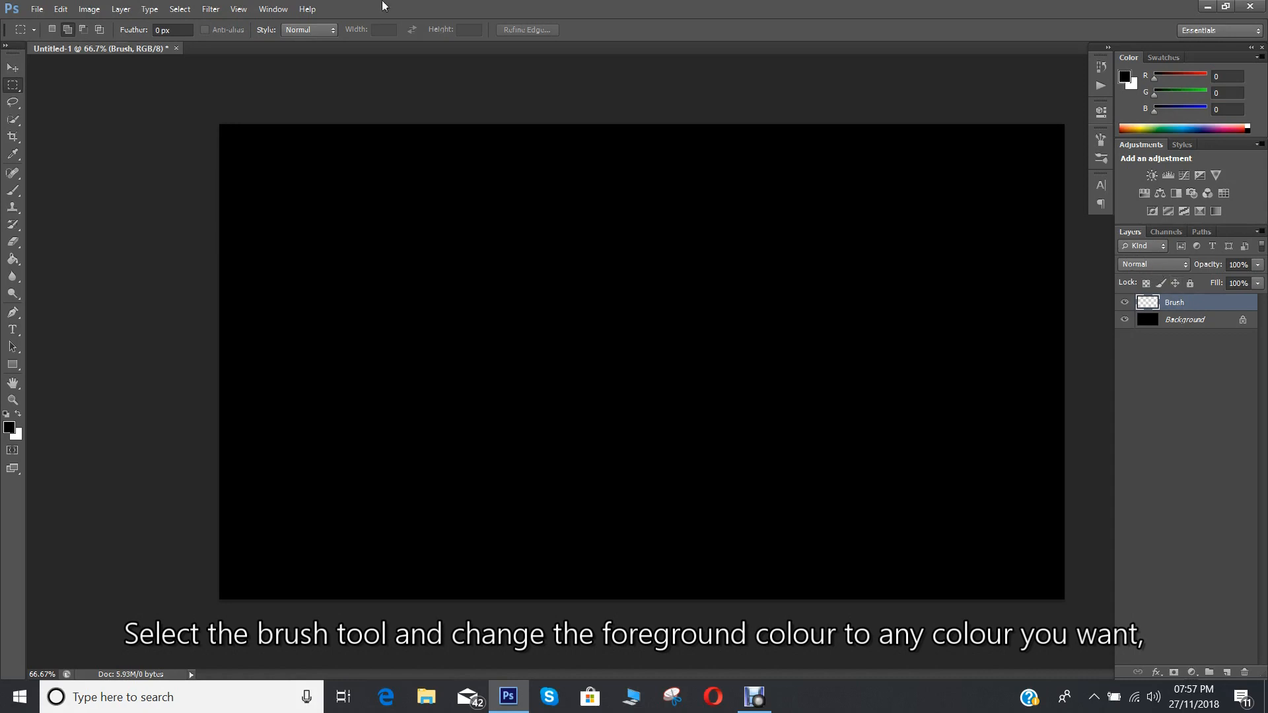
# Choose the Brush tool and set the foreground colour to pure red (ff0000)
pyautogui.click(15, 191)
pyautogui.click(51, 189)
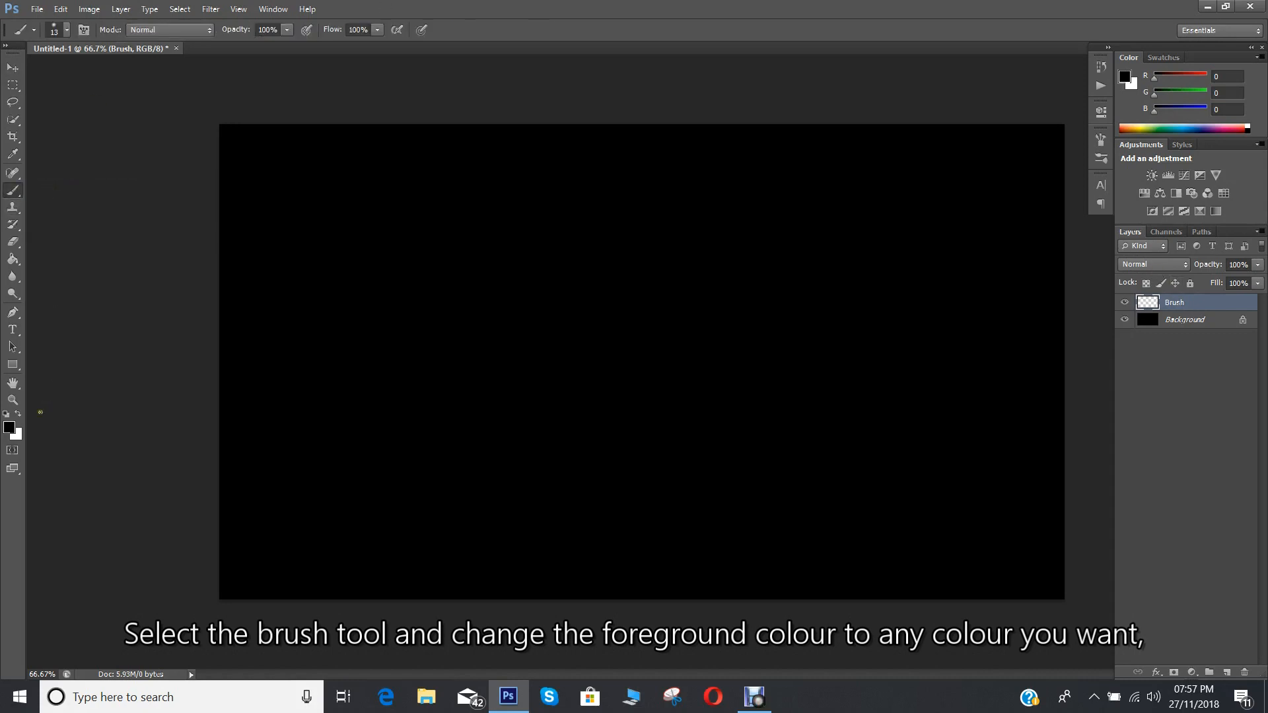
pyautogui.click(9, 427)
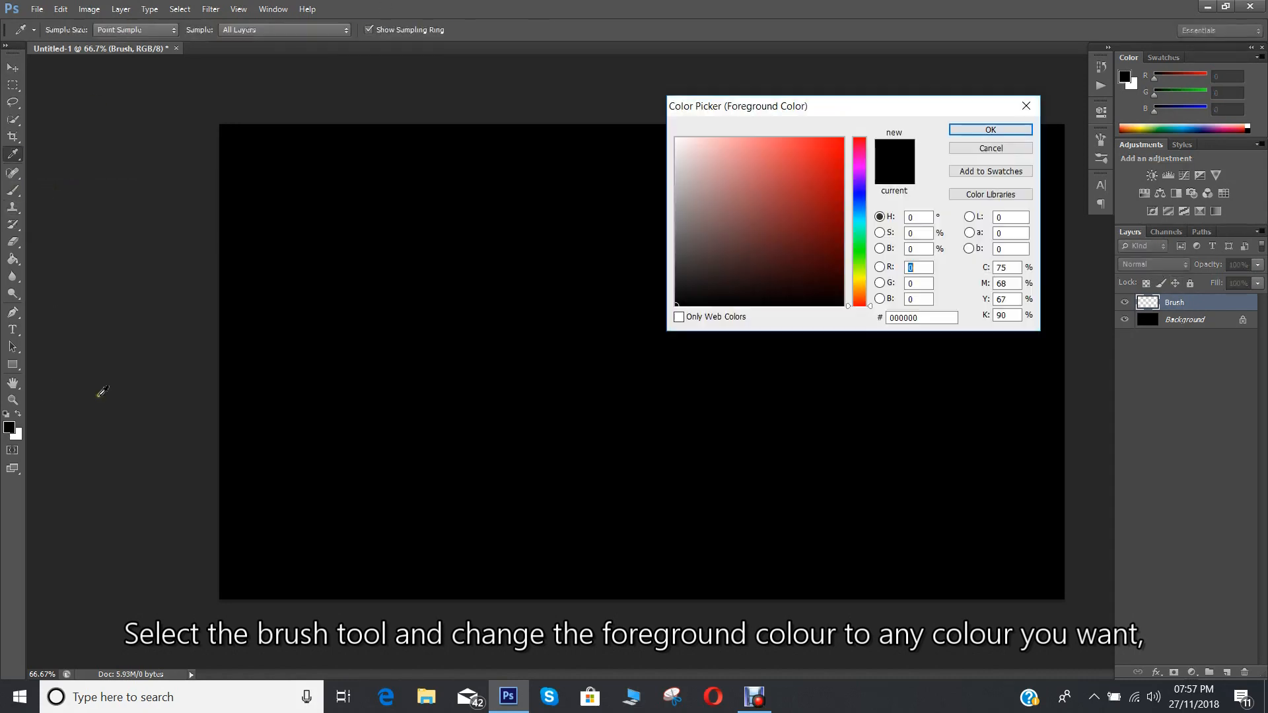
pyautogui.click(843, 139)
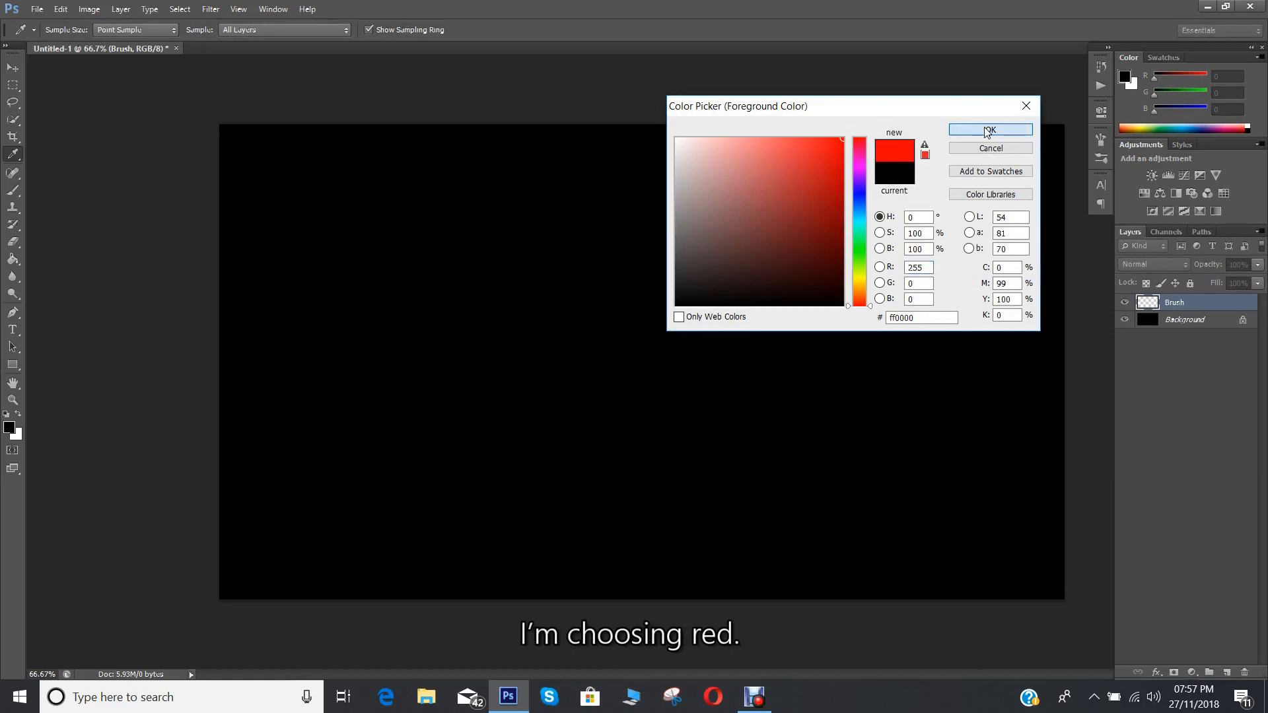
pyautogui.click(989, 130)
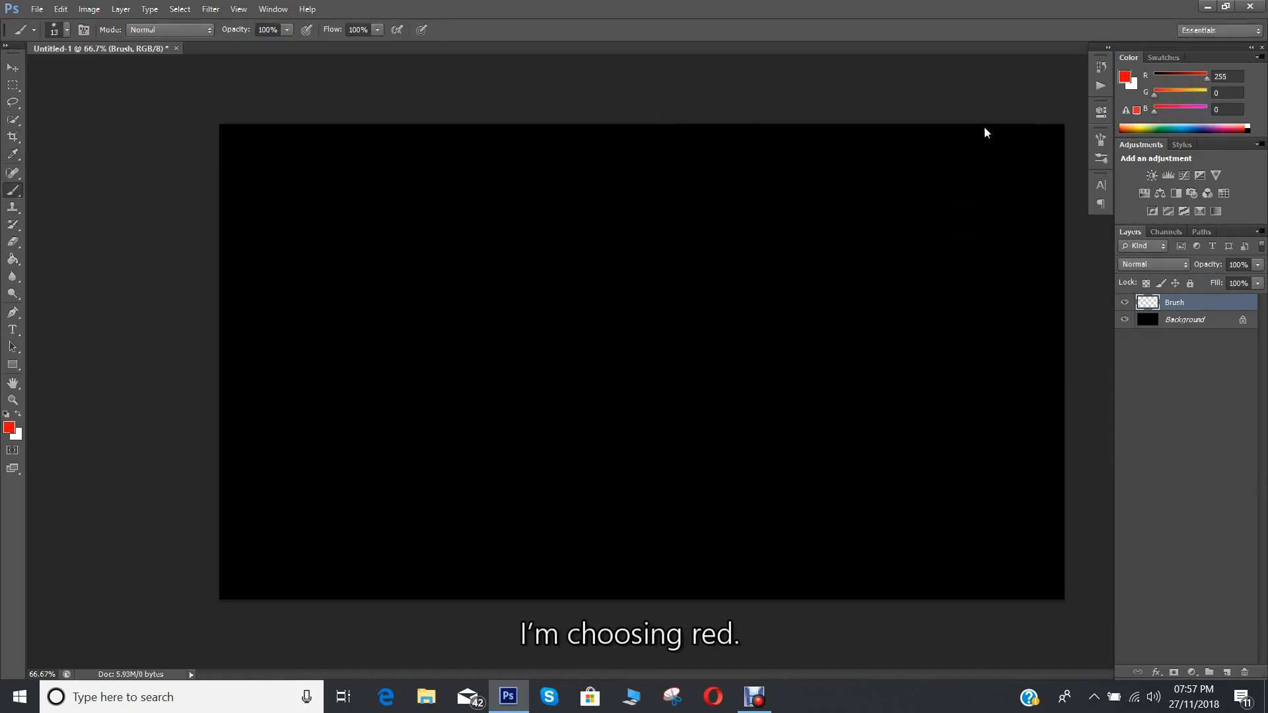
# Set the brush size to 800 px and paint one soft red glow in the upper-left part of the canvas
pyautogui.click(57, 30)
pyautogui.write('800')
pyautogui.press('Return')
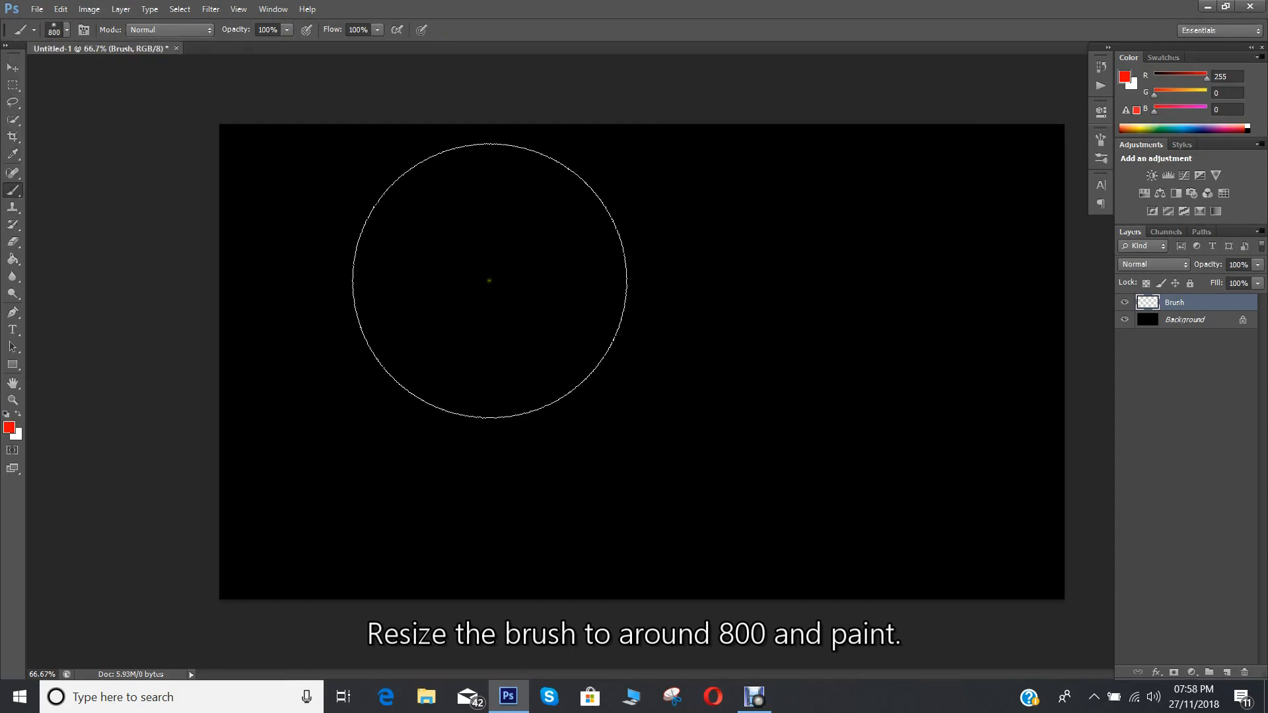
pyautogui.click(487, 268)
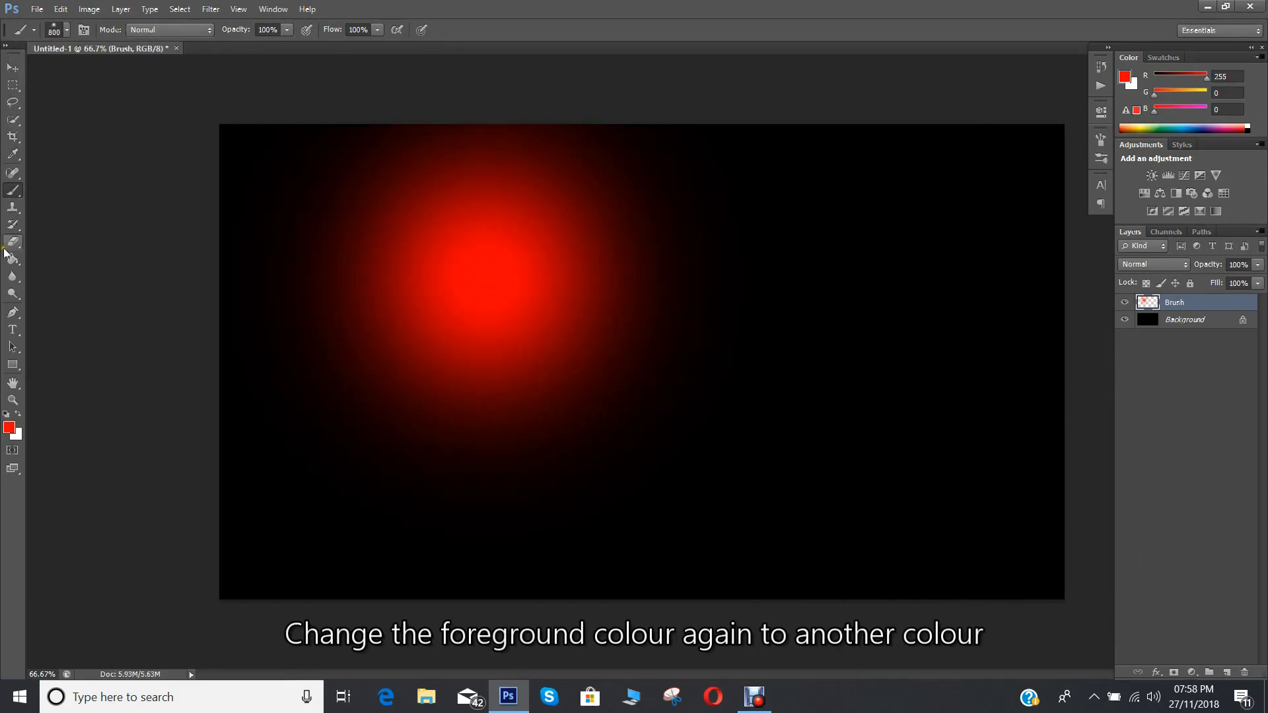
# Change the foreground colour to magenta (ff00f6) and paint a glow just right of the red one
pyautogui.click(10, 429)
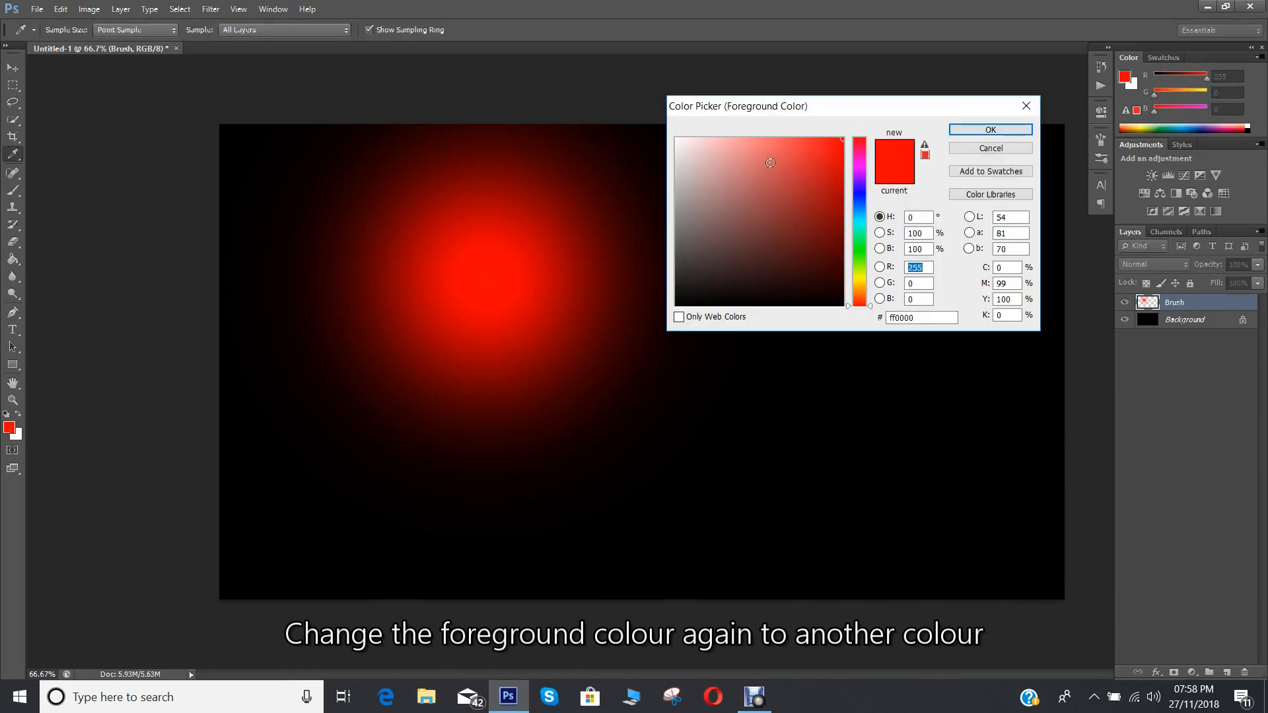
pyautogui.click(858, 165)
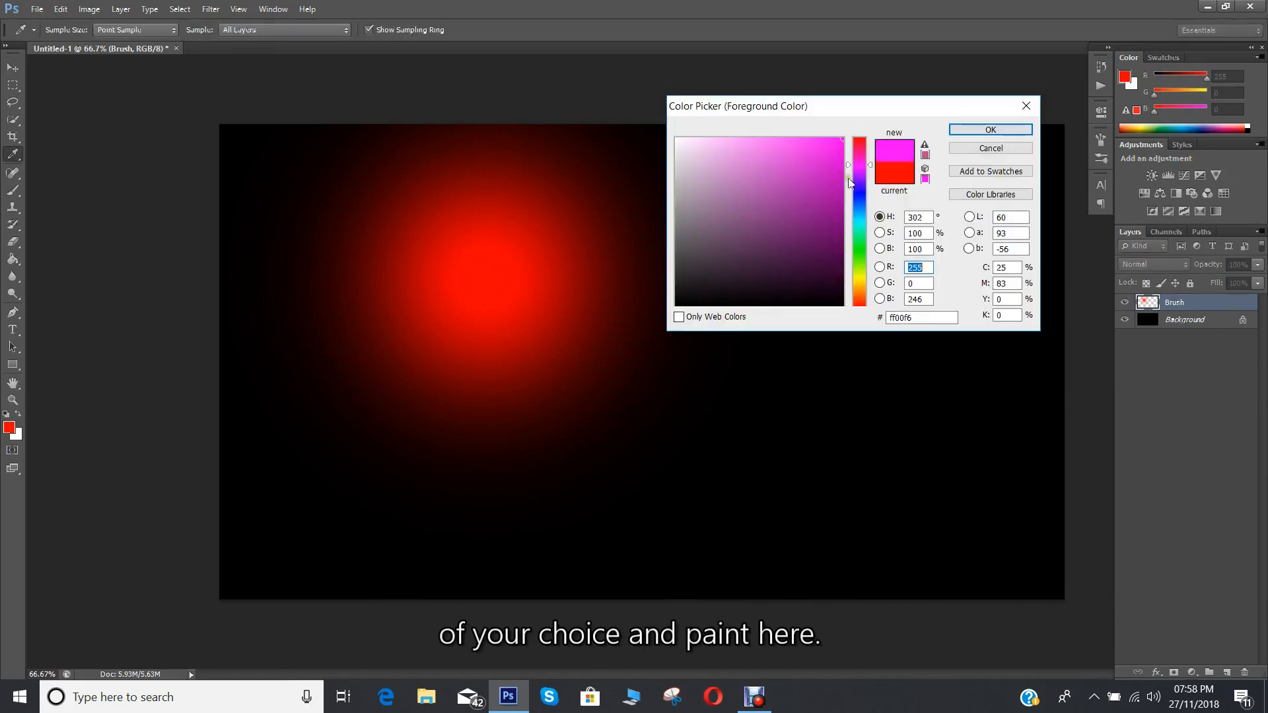
pyautogui.click(988, 130)
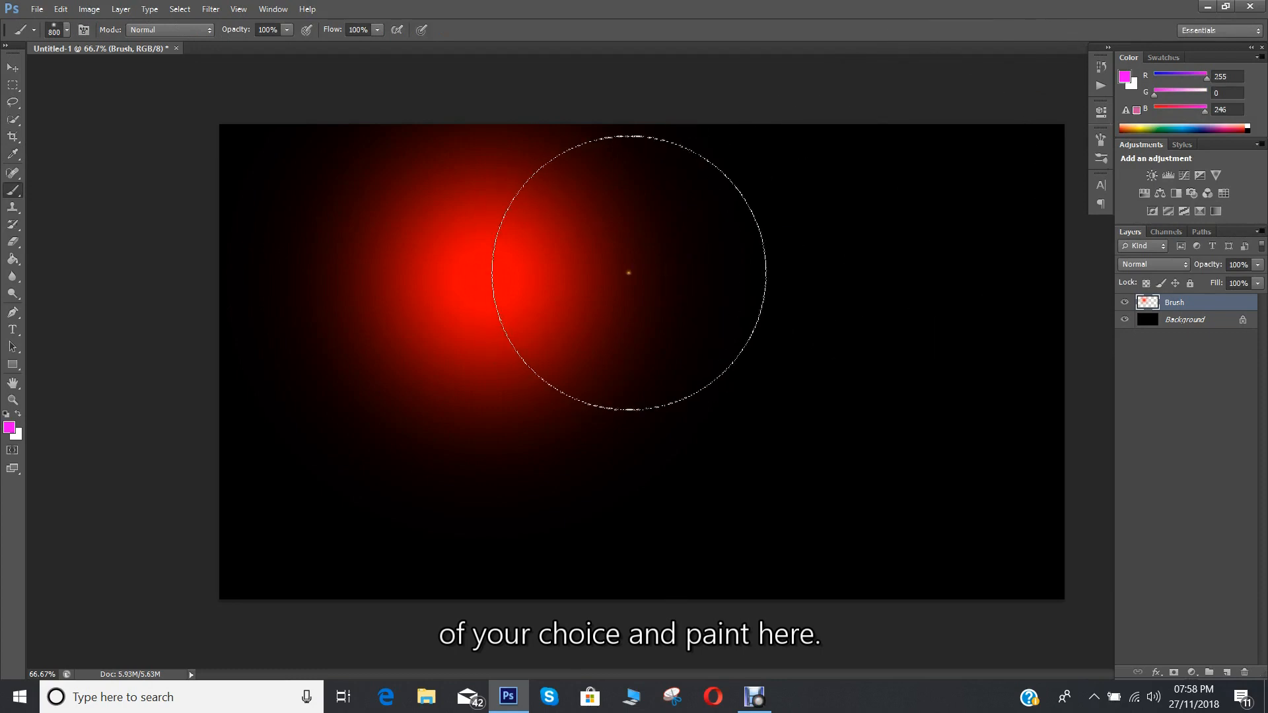
pyautogui.click(639, 281)
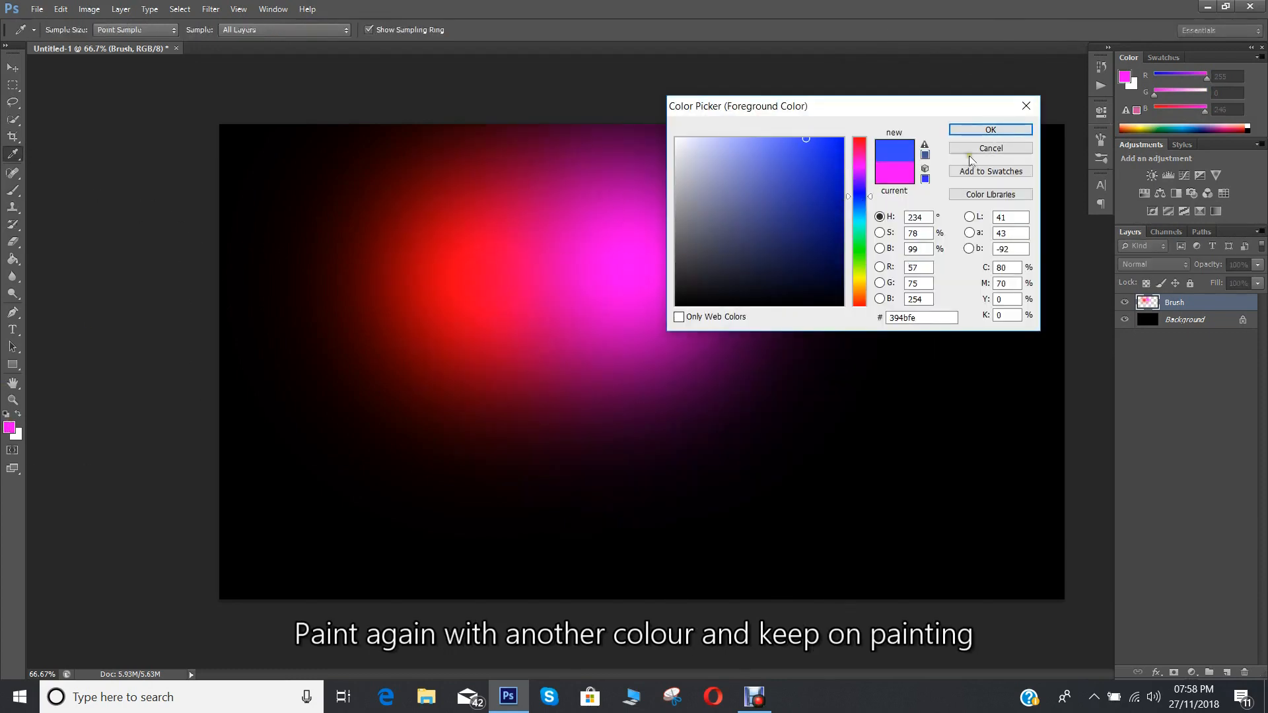
# Paint a blue (394bfe) glow below the magenta one, and a cyan (RGB 0, 252, 255) glow just beneath it
pyautogui.click(985, 132)
pyautogui.click(669, 354)
pyautogui.click(9, 428)
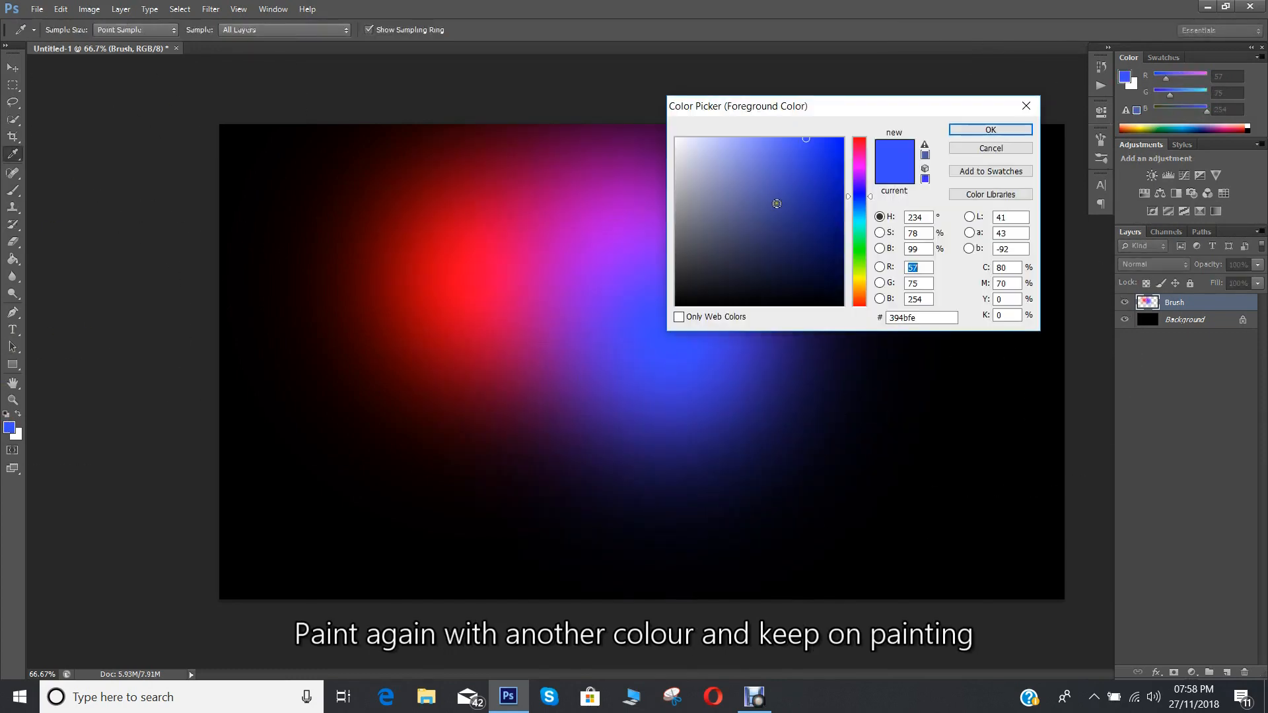
pyautogui.click(859, 231)
pyautogui.click(988, 129)
pyautogui.click(642, 406)
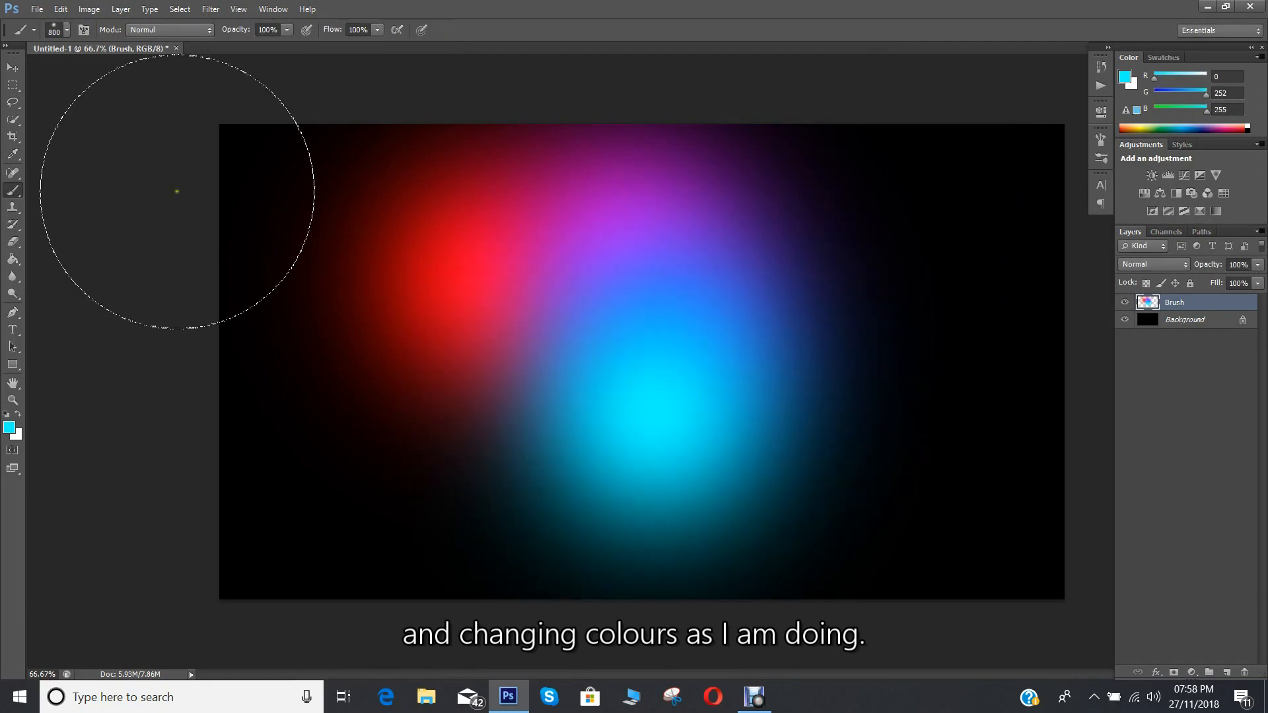
# Change the foreground colour to green (00ff00) and paint a glow below the red one, left of the cyan
pyautogui.click(9, 428)
pyautogui.click(859, 255)
pyautogui.click(989, 130)
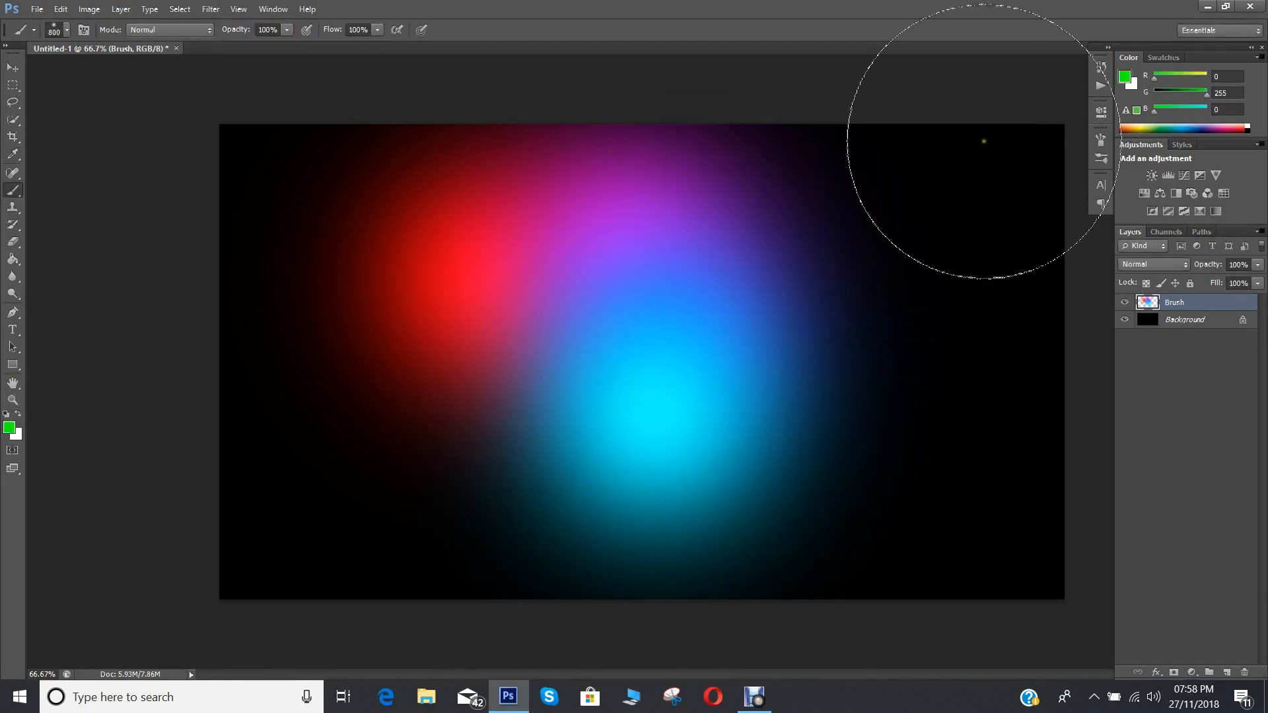
pyautogui.click(465, 426)
# Change the foreground colour to orange (ff6c00)
pyautogui.click(9, 428)
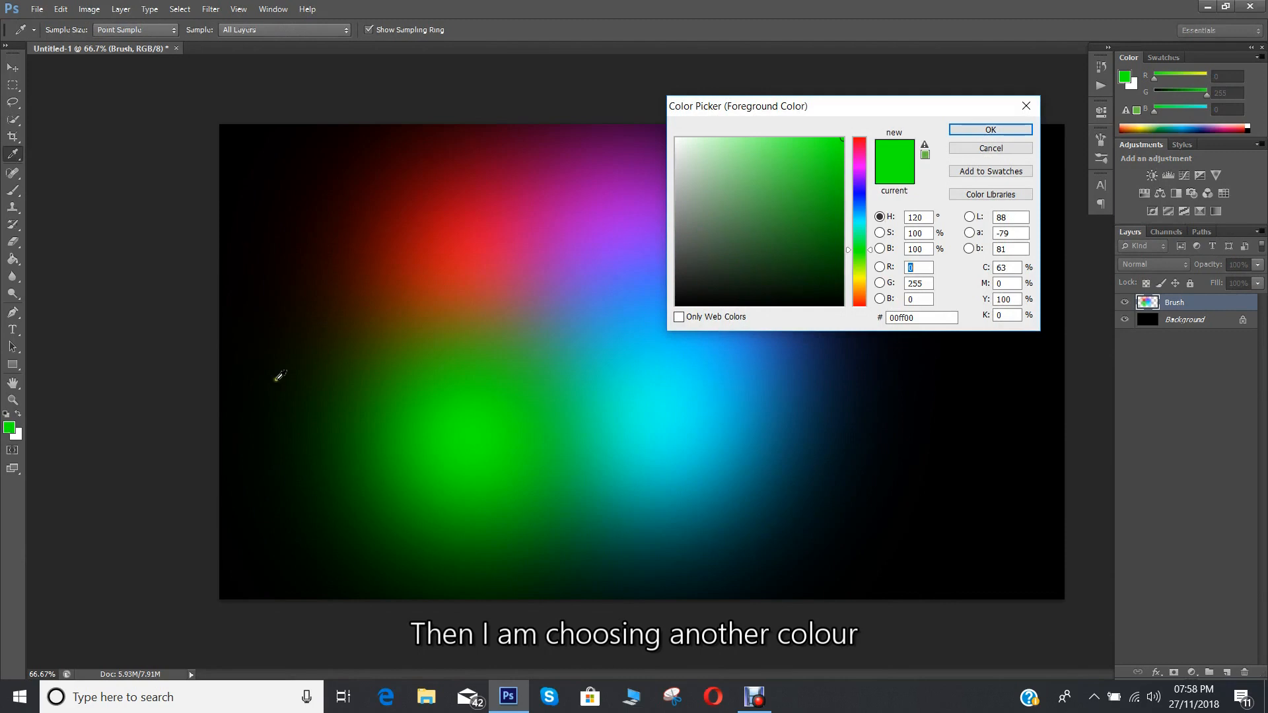
pyautogui.click(860, 290)
pyautogui.click(862, 298)
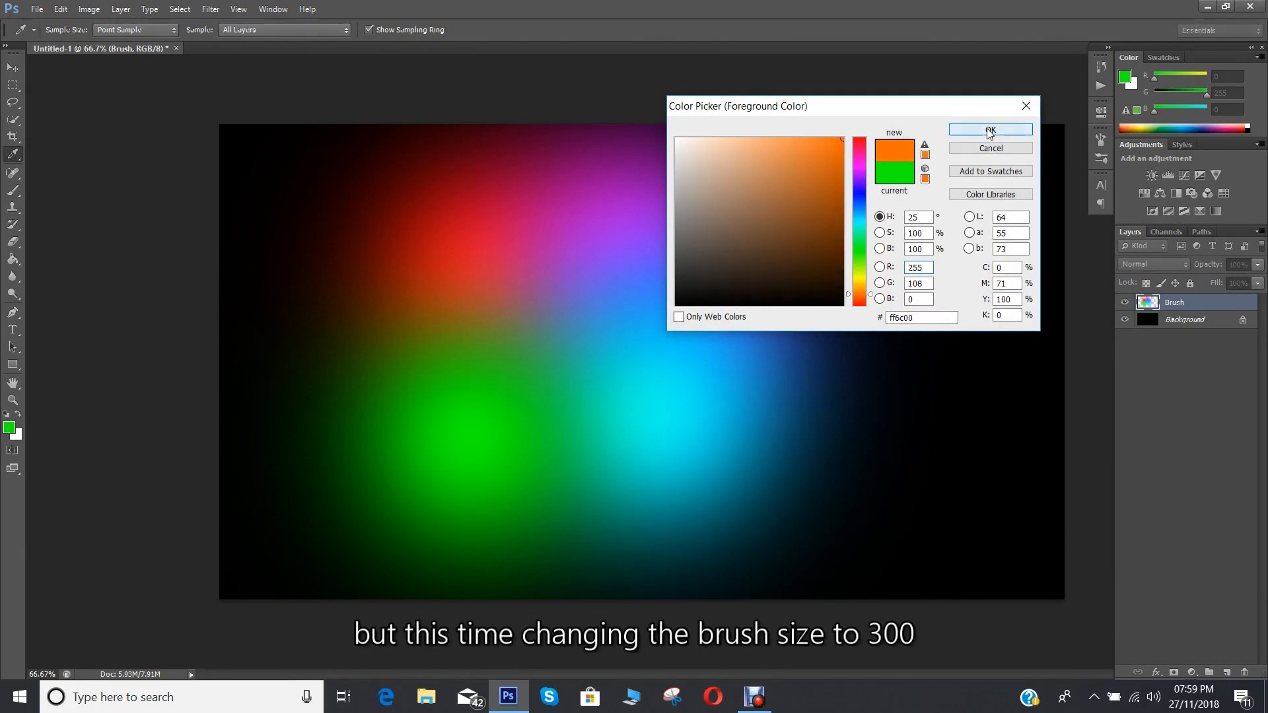
pyautogui.click(989, 130)
# Set the brush size to 300 px and paint a small orange spot where the coloured glows meet
pyautogui.click(54, 30)
pyautogui.doubleClick(117, 55)
pyautogui.write('300')
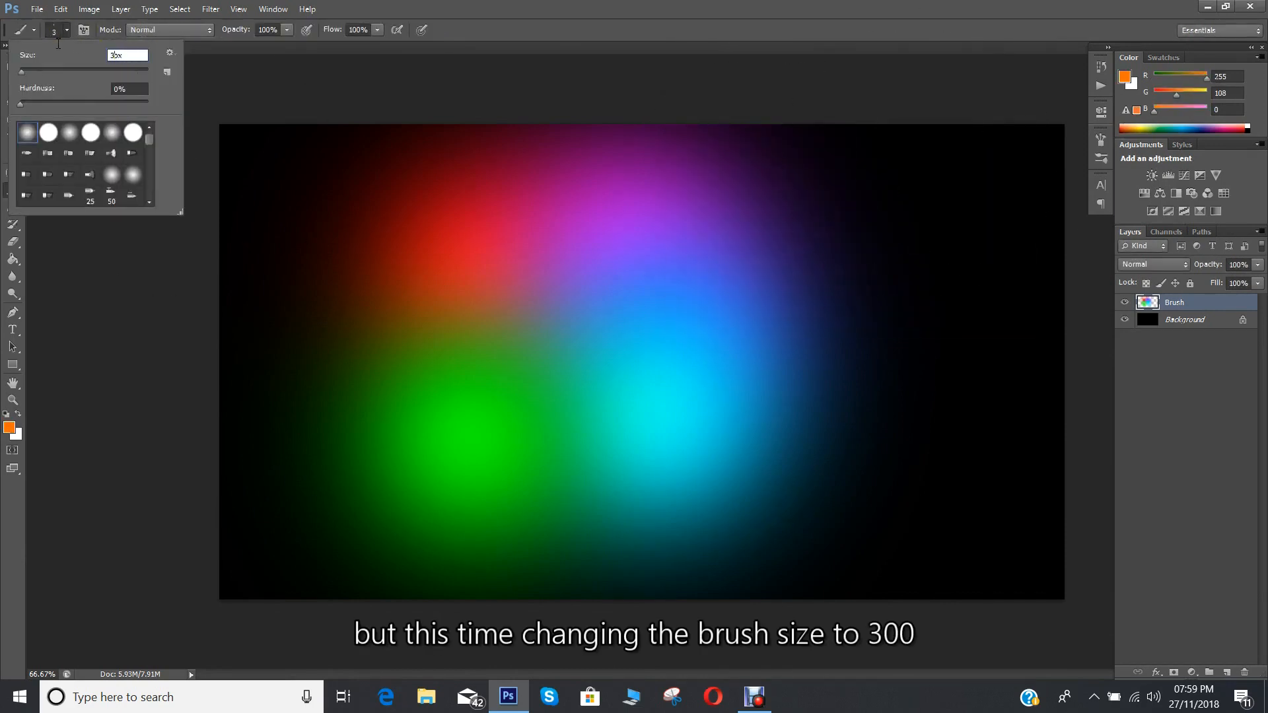
pyautogui.press('Return')
pyautogui.click(537, 330)
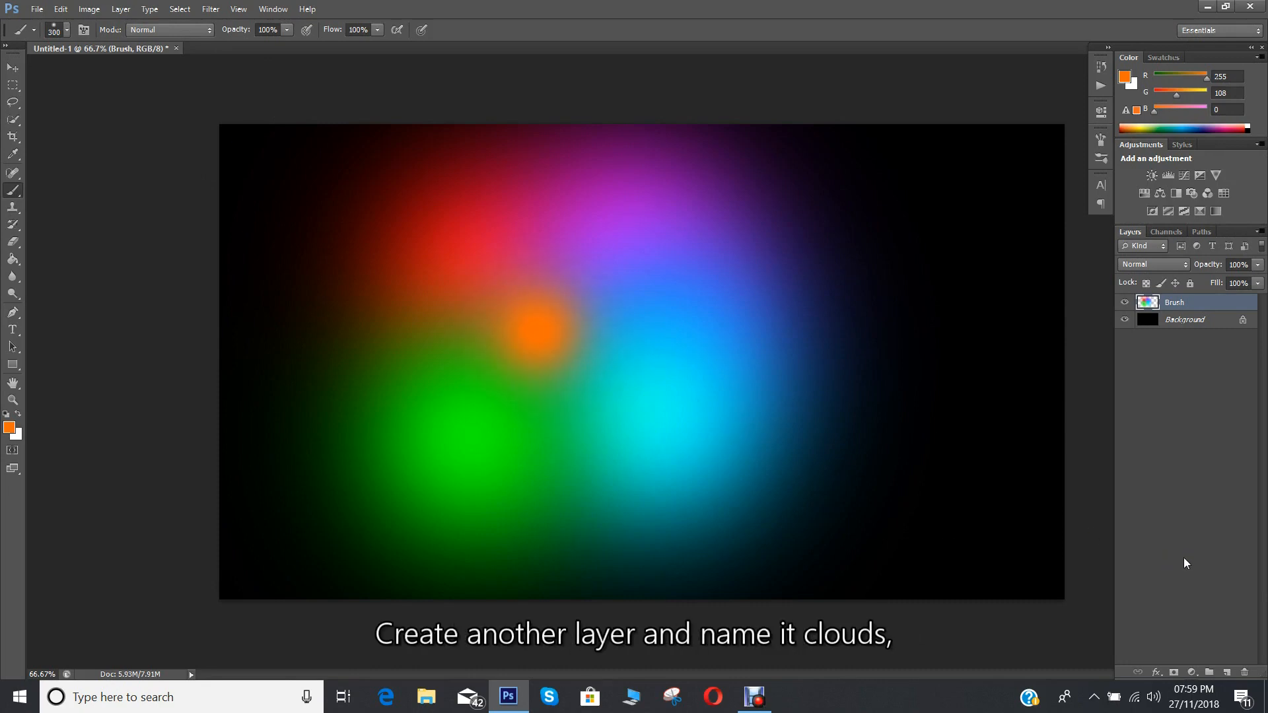
# Add a new layer above the Brush layer and name it Clouds
pyautogui.click(1226, 672)
pyautogui.doubleClick(1177, 302)
pyautogui.write('Clouds')
pyautogui.press('Return')
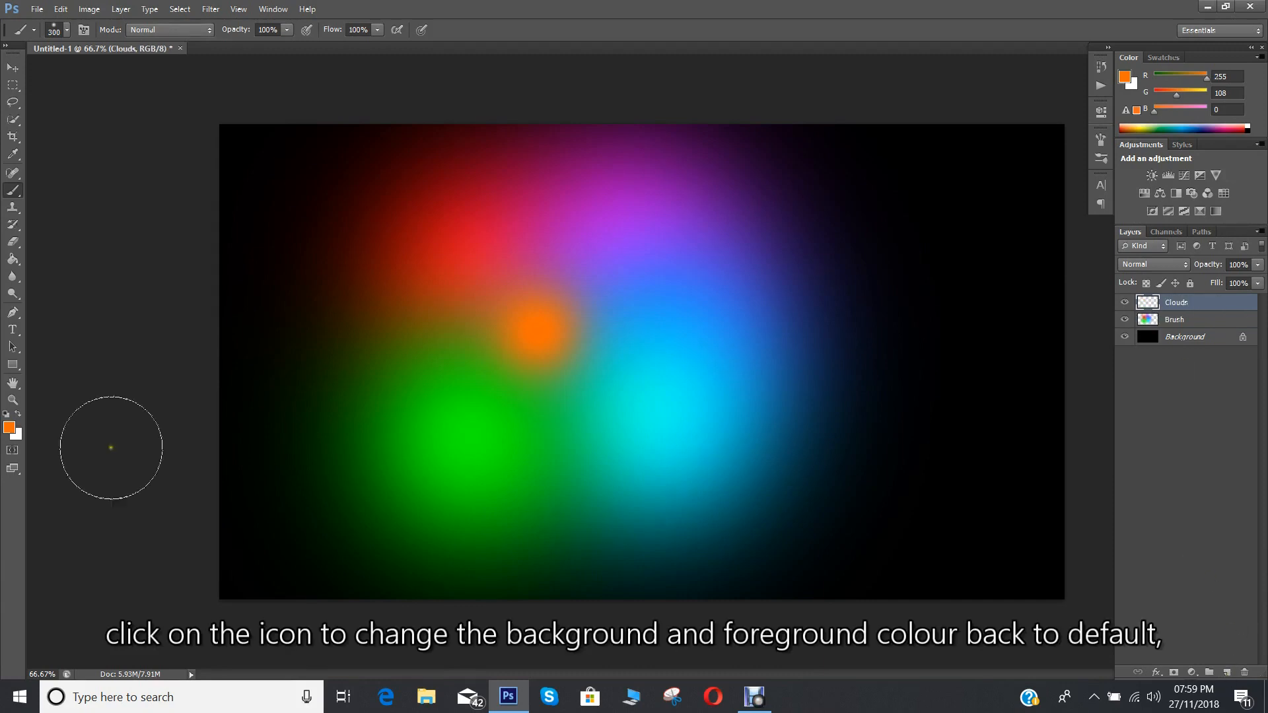
# Render clouds on the Clouds layer with white foreground and black background colours, and set its blend mode to Overlay
pyautogui.click(6, 415)
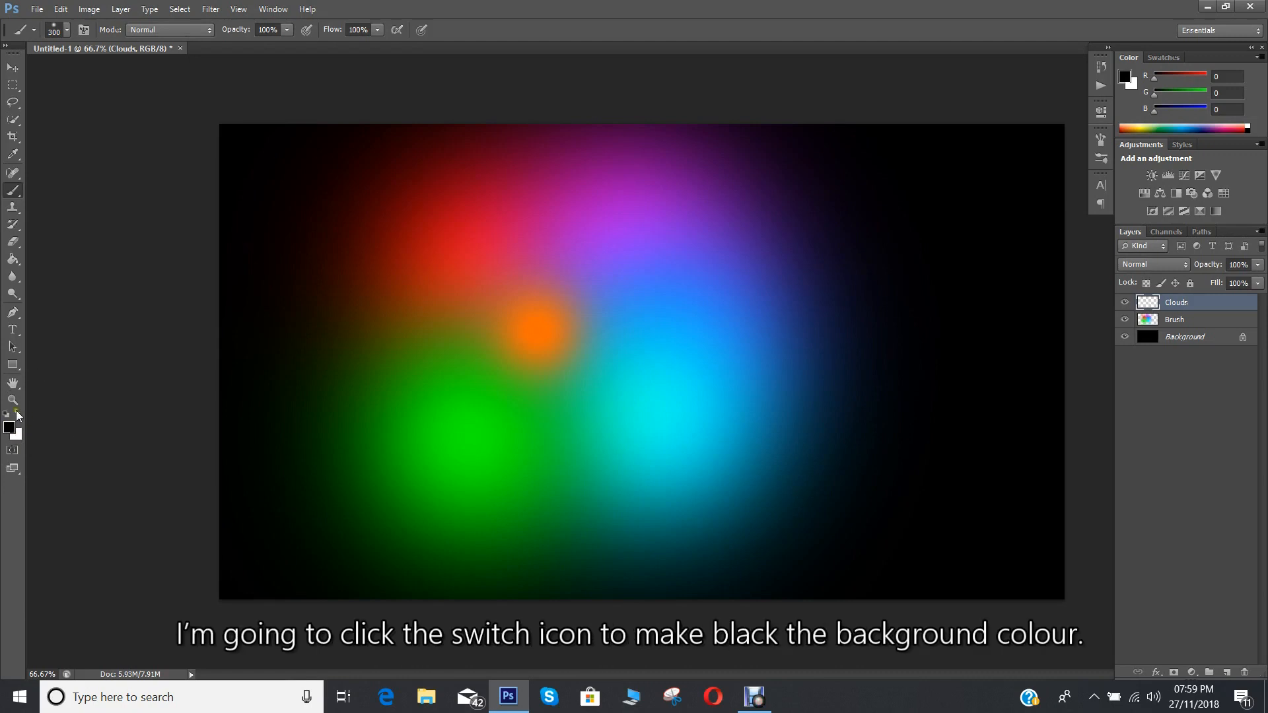
pyautogui.click(20, 415)
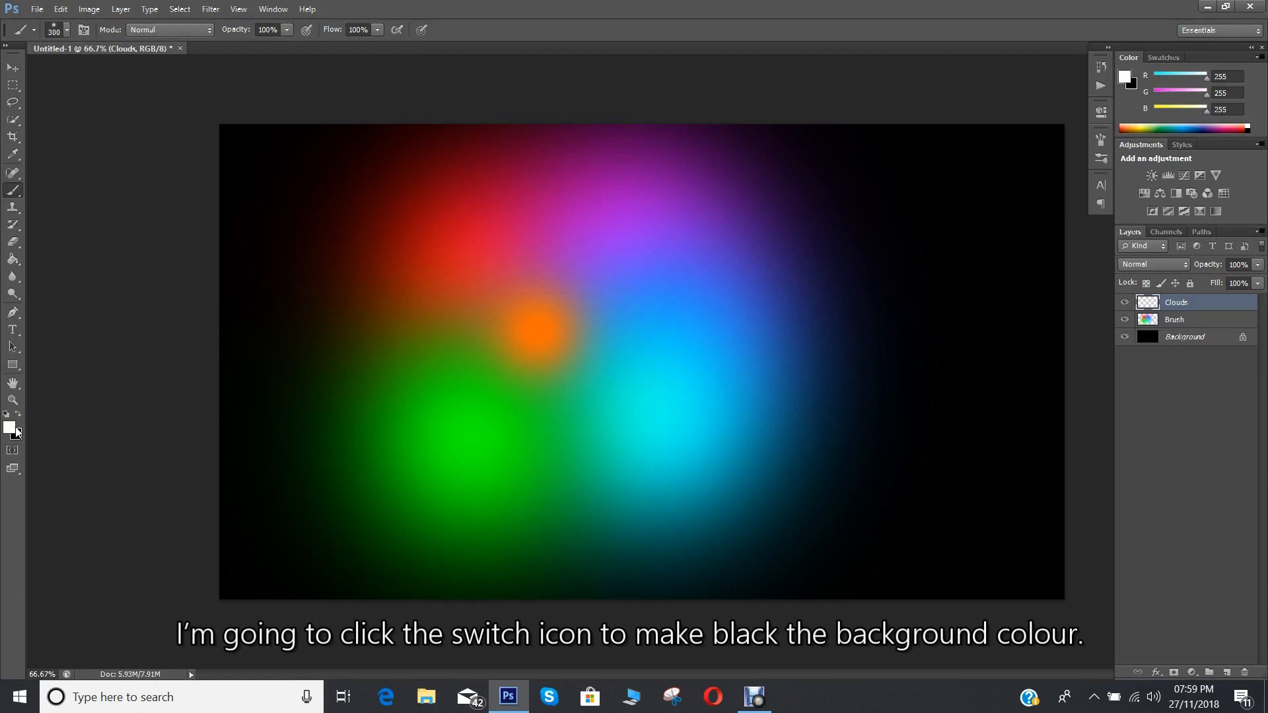
pyautogui.click(223, 15)
pyautogui.moveTo(335, 246)
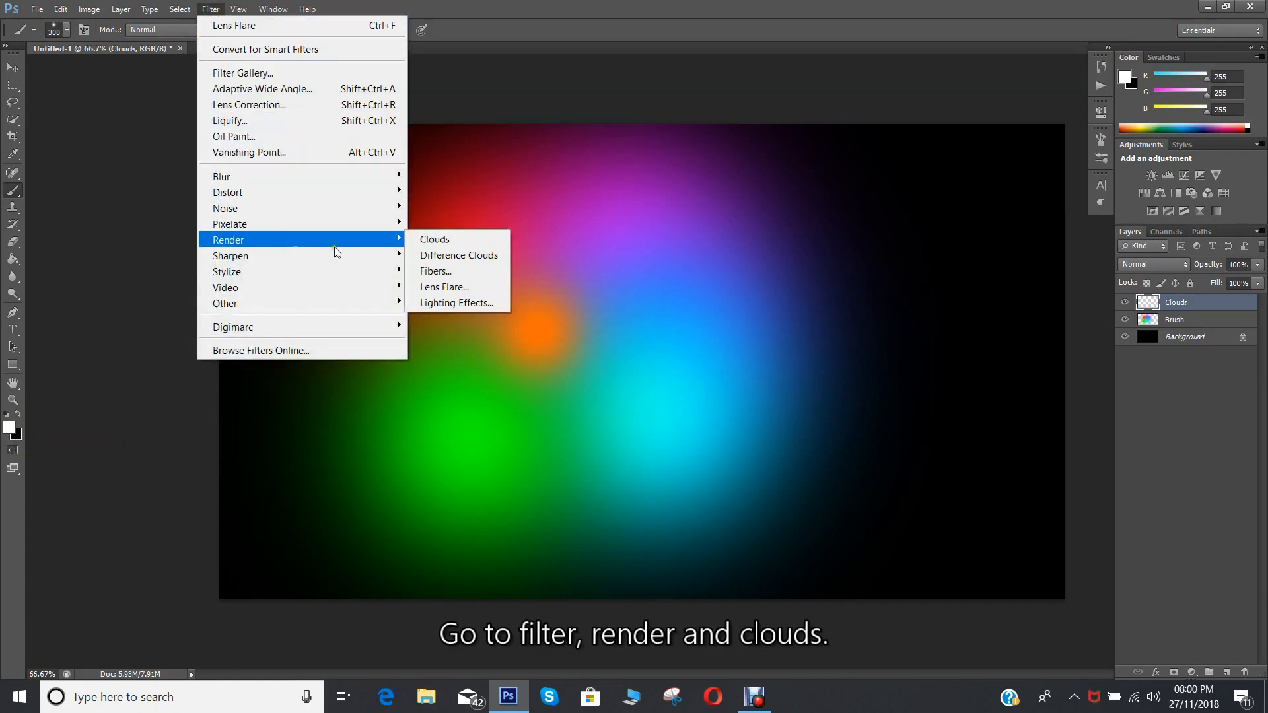
pyautogui.click(433, 240)
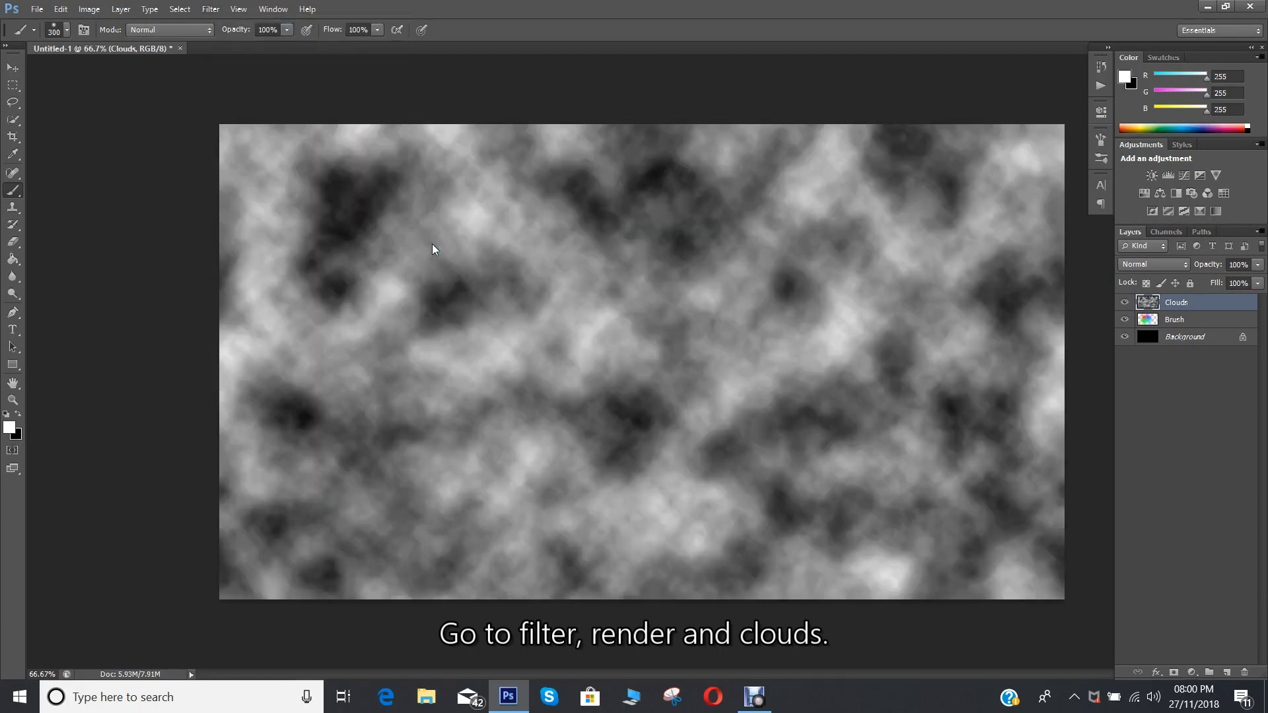
pyautogui.click(1150, 263)
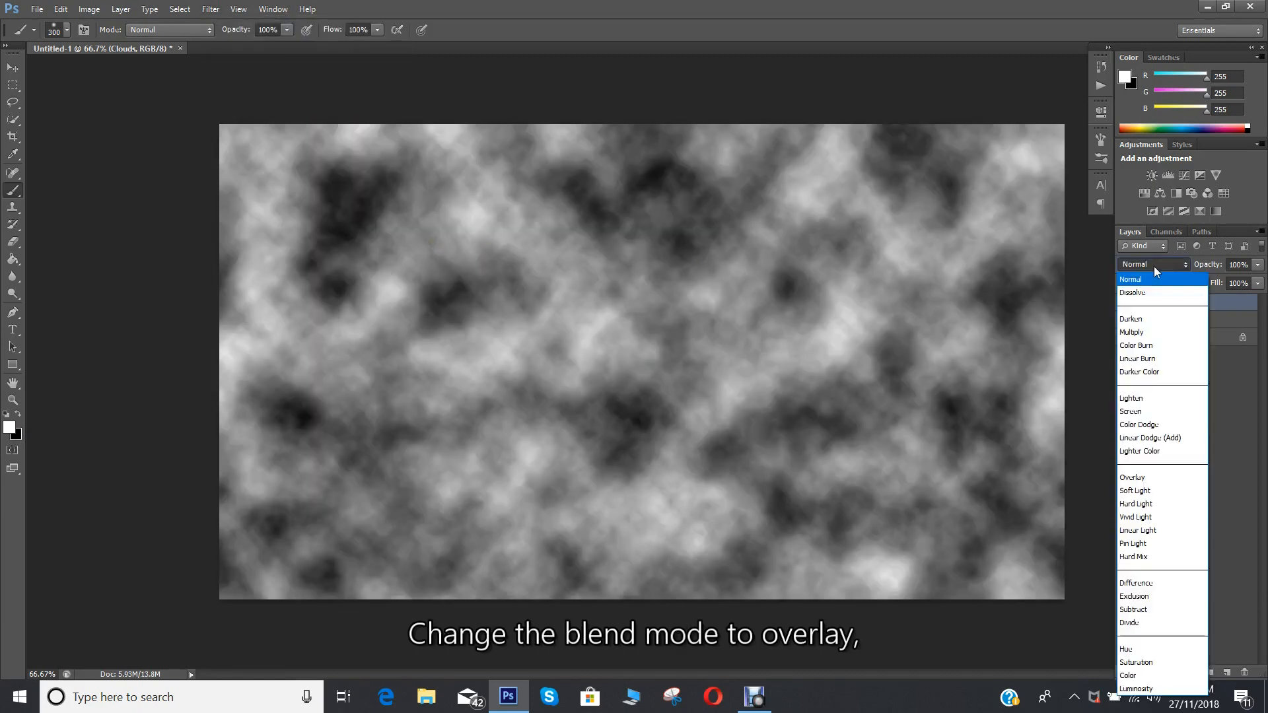
pyautogui.click(1154, 478)
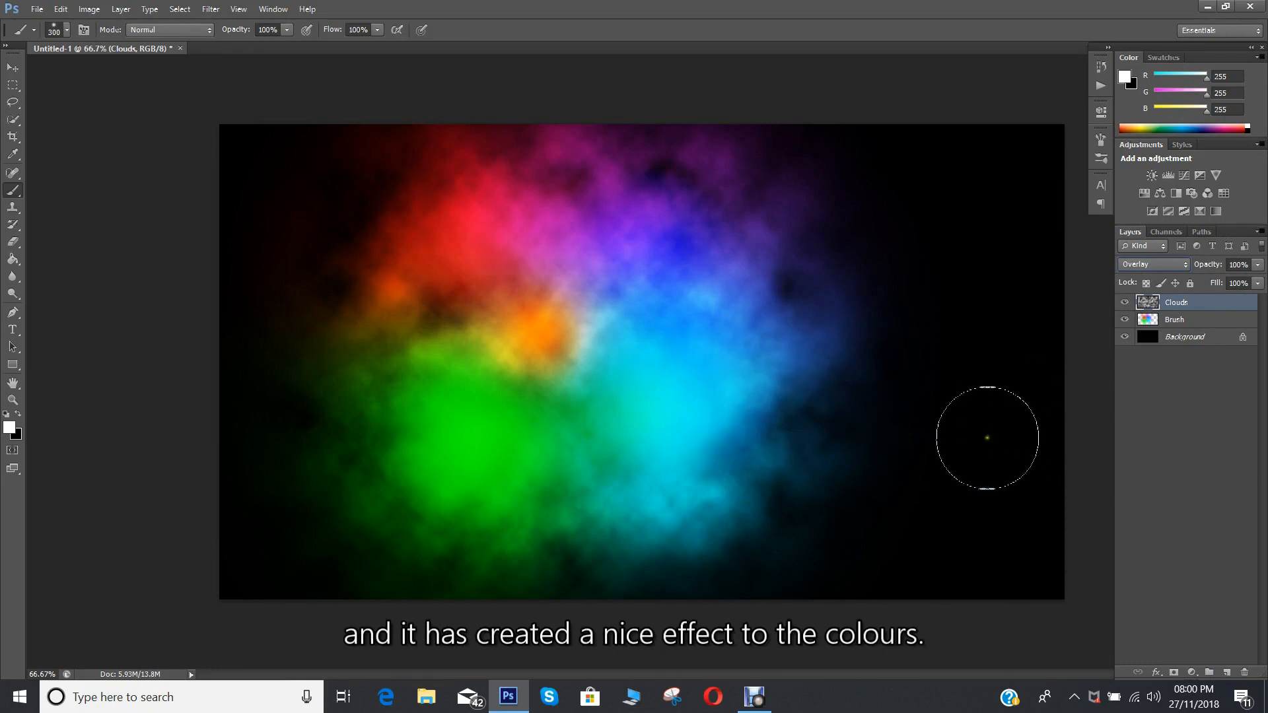
# Add a new layer above Clouds and hide the Clouds and Brush layers
pyautogui.click(1227, 672)
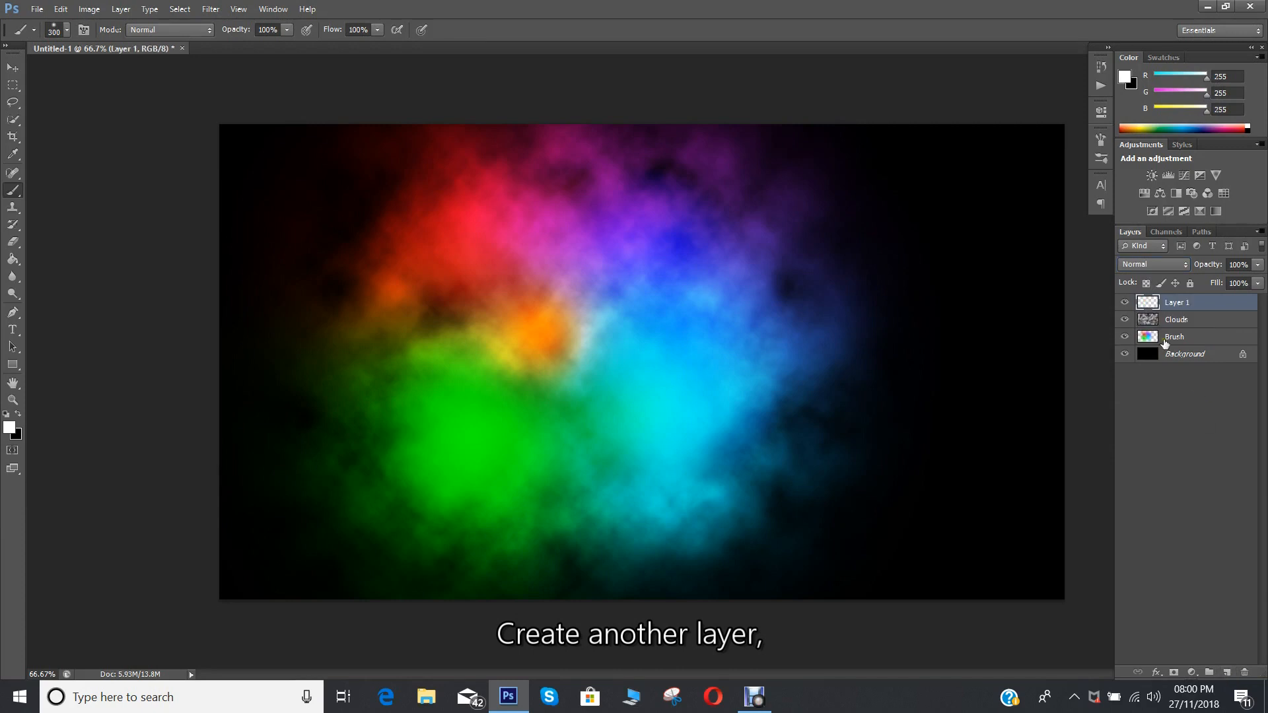
pyautogui.click(1125, 320)
pyautogui.click(1126, 337)
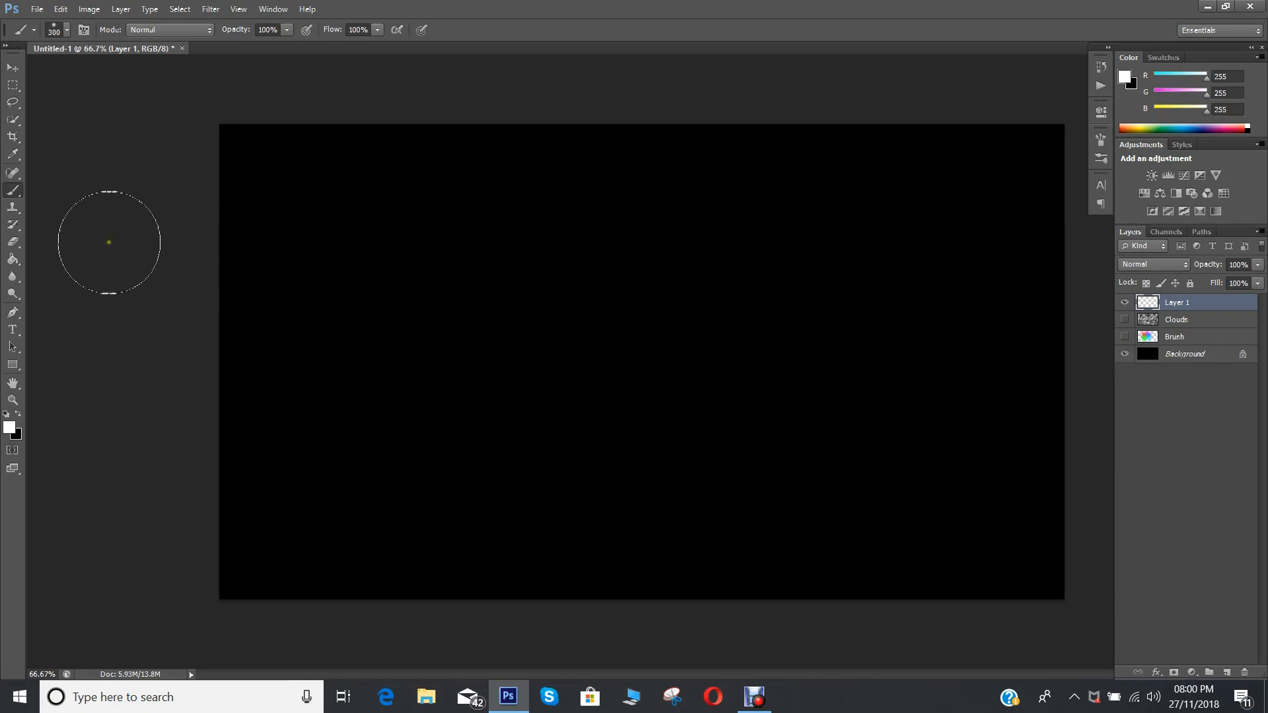
# Choose the first pointed bristle tip for the Brush tool and set its size to 8 px
pyautogui.rightClick(9, 193)
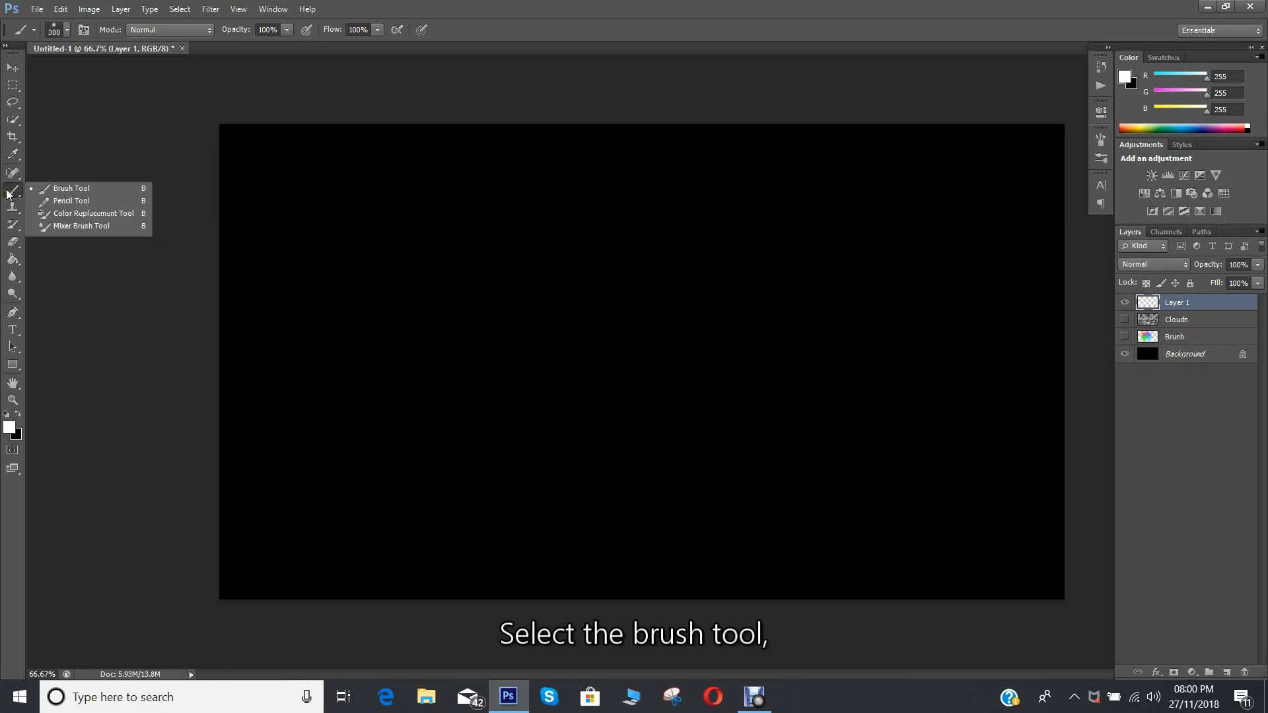
pyautogui.click(104, 193)
pyautogui.click(53, 31)
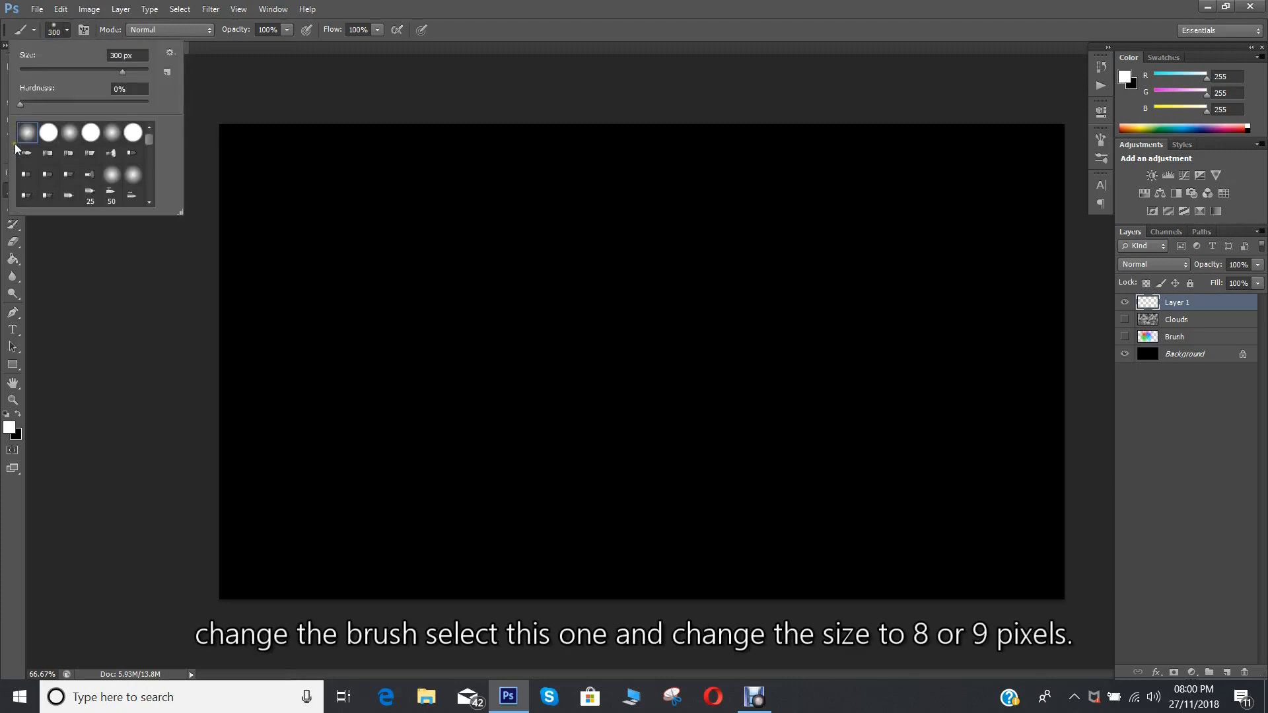
pyautogui.click(26, 154)
pyautogui.click(112, 54)
pyautogui.doubleClick(123, 54)
pyautogui.write('8')
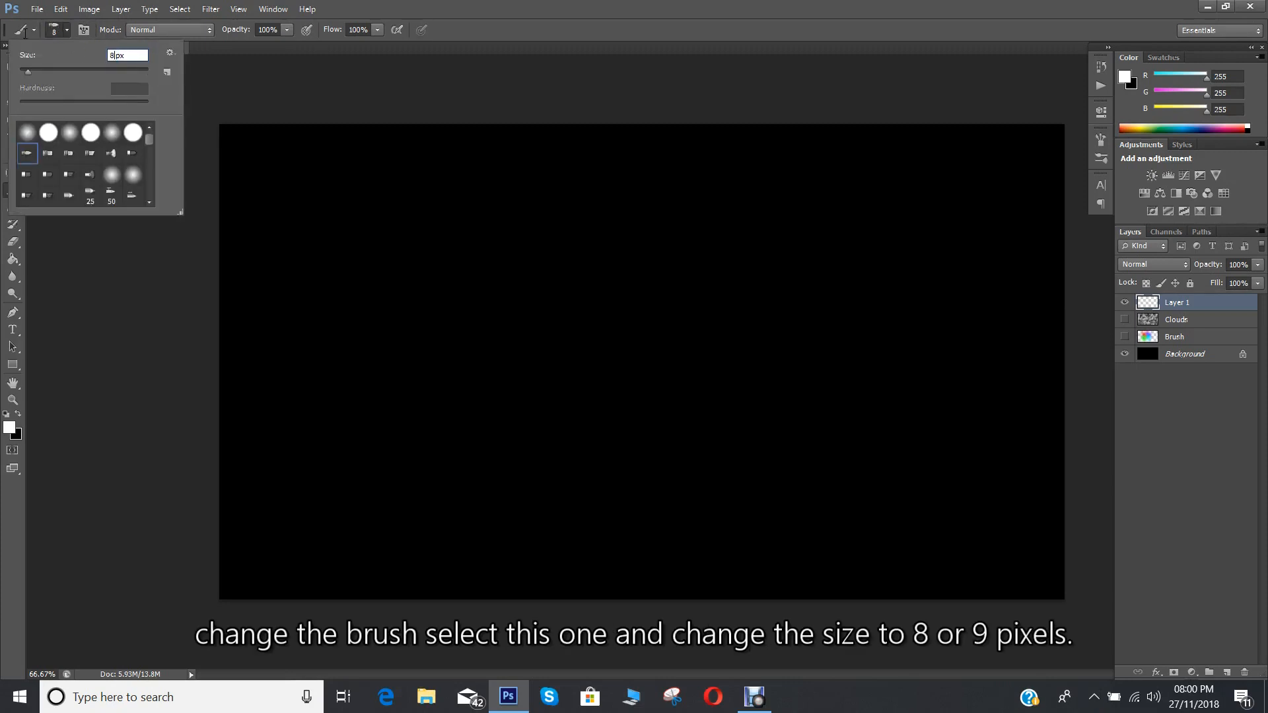
pyautogui.press('Return')
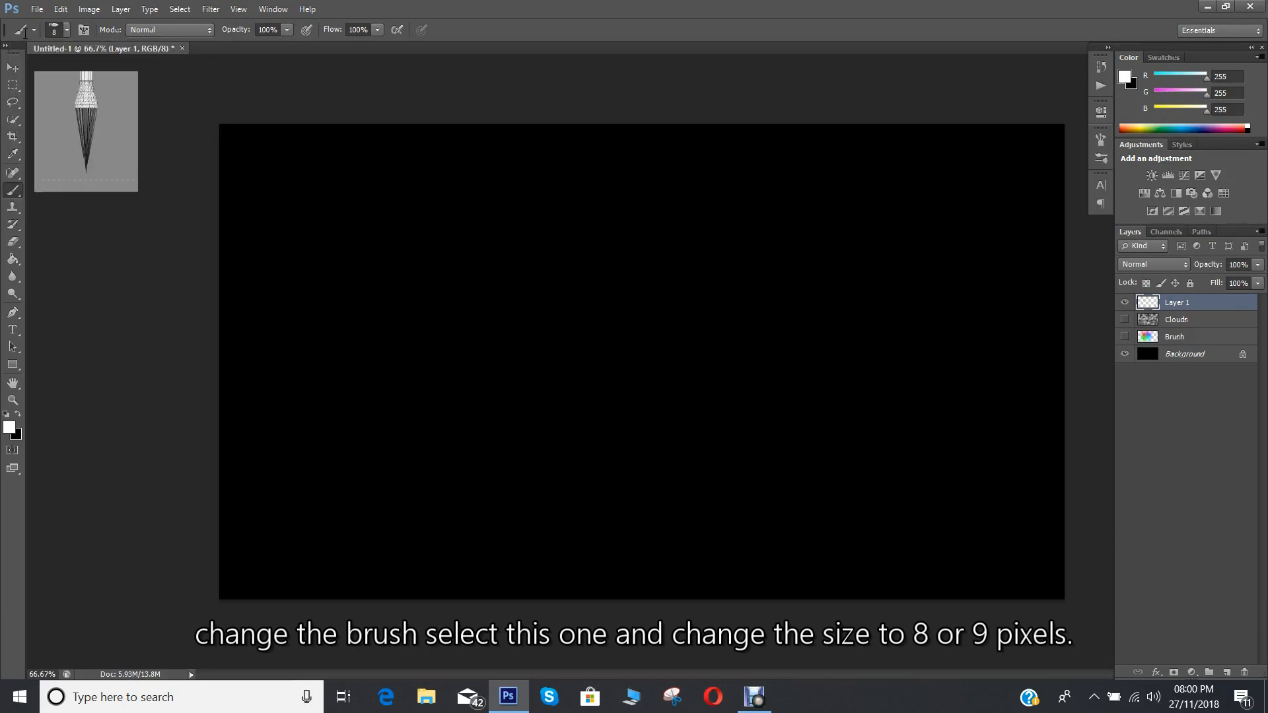
# Draw an open, flowing S-shaped path with the Pen tool across the canvas's centre-left area, ending in a sharp turn near the lower left
pyautogui.click(13, 314)
pyautogui.click(65, 308)
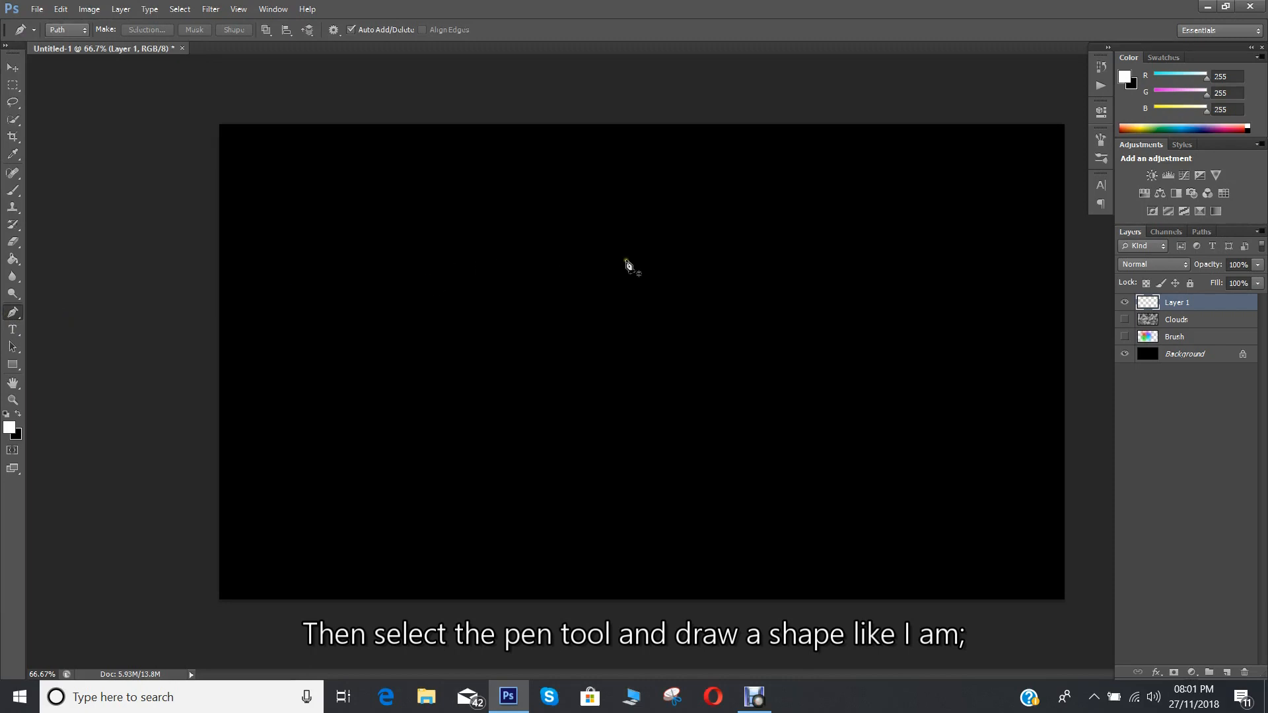
pyautogui.click(672, 248)
pyautogui.moveTo(466, 313); pyautogui.dragTo(540, 408)
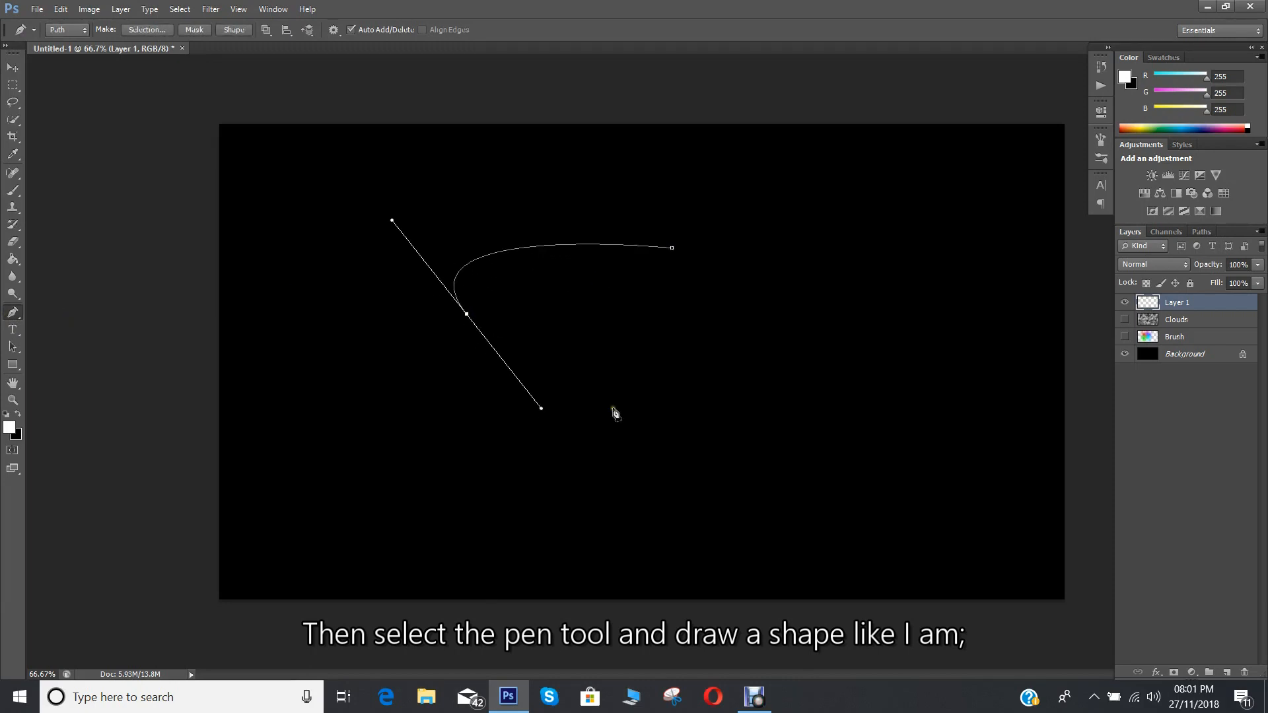
pyautogui.moveTo(634, 358); pyautogui.dragTo(621, 414)
pyautogui.moveTo(470, 423); pyautogui.dragTo(768, 409)
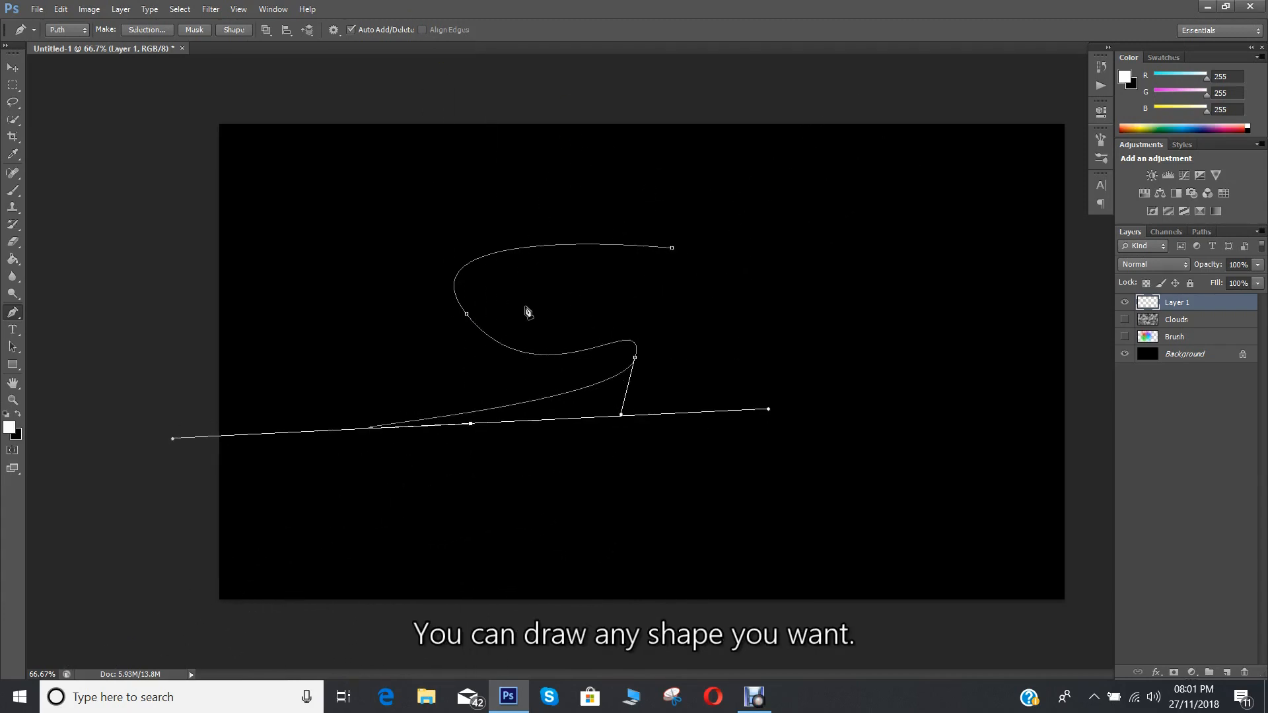
# Stroke the S-shaped path in white using the Brush with Simulate Pressure enabled, and delete the path
pyautogui.rightClick(528, 311)
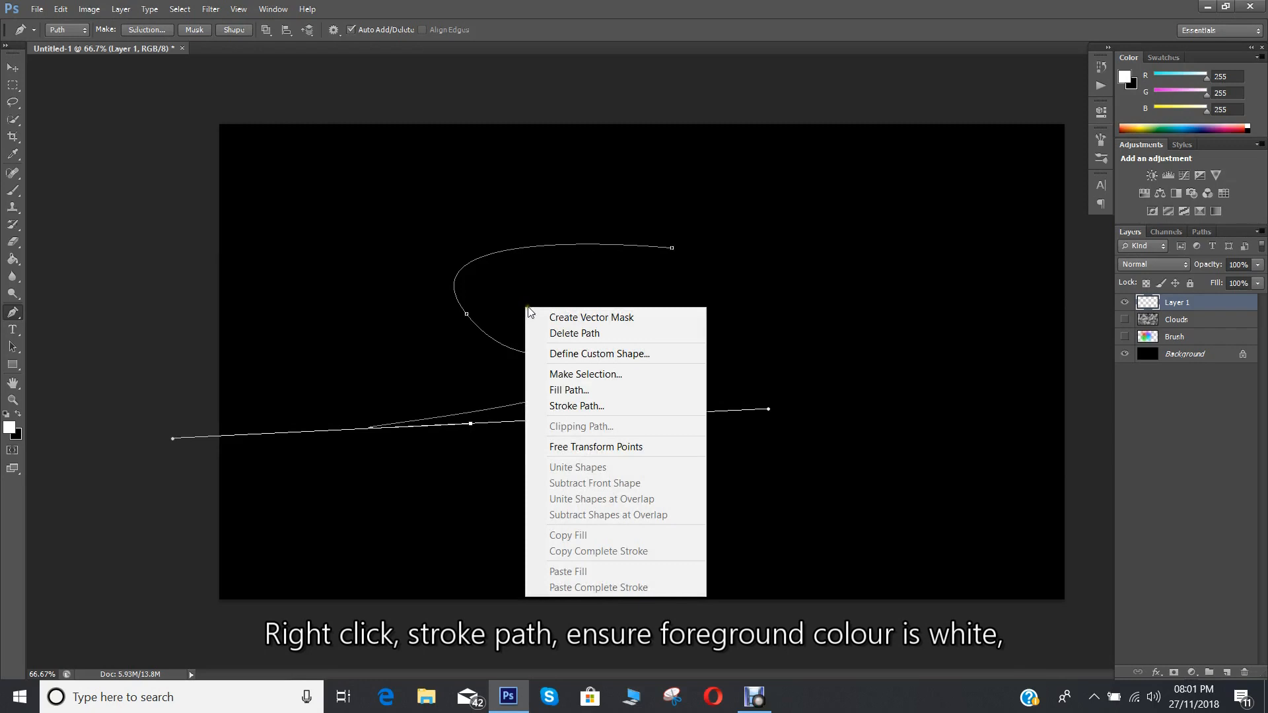
pyautogui.click(601, 407)
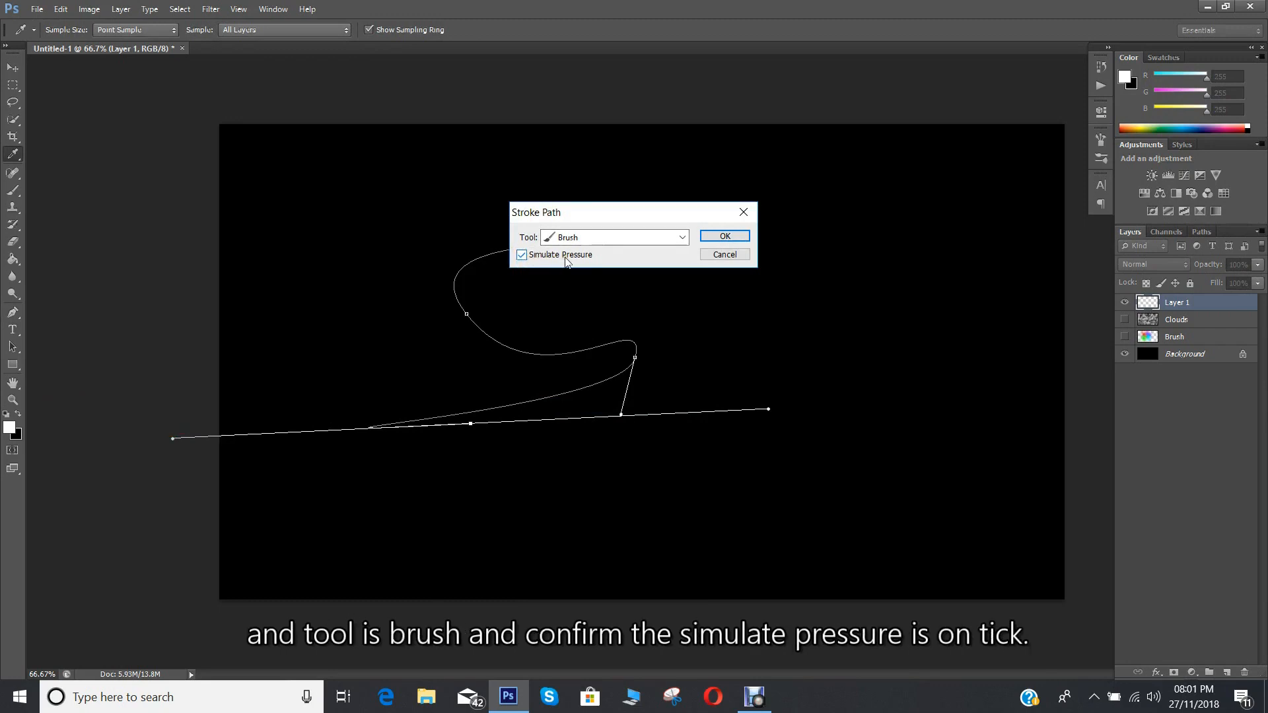
pyautogui.click(711, 238)
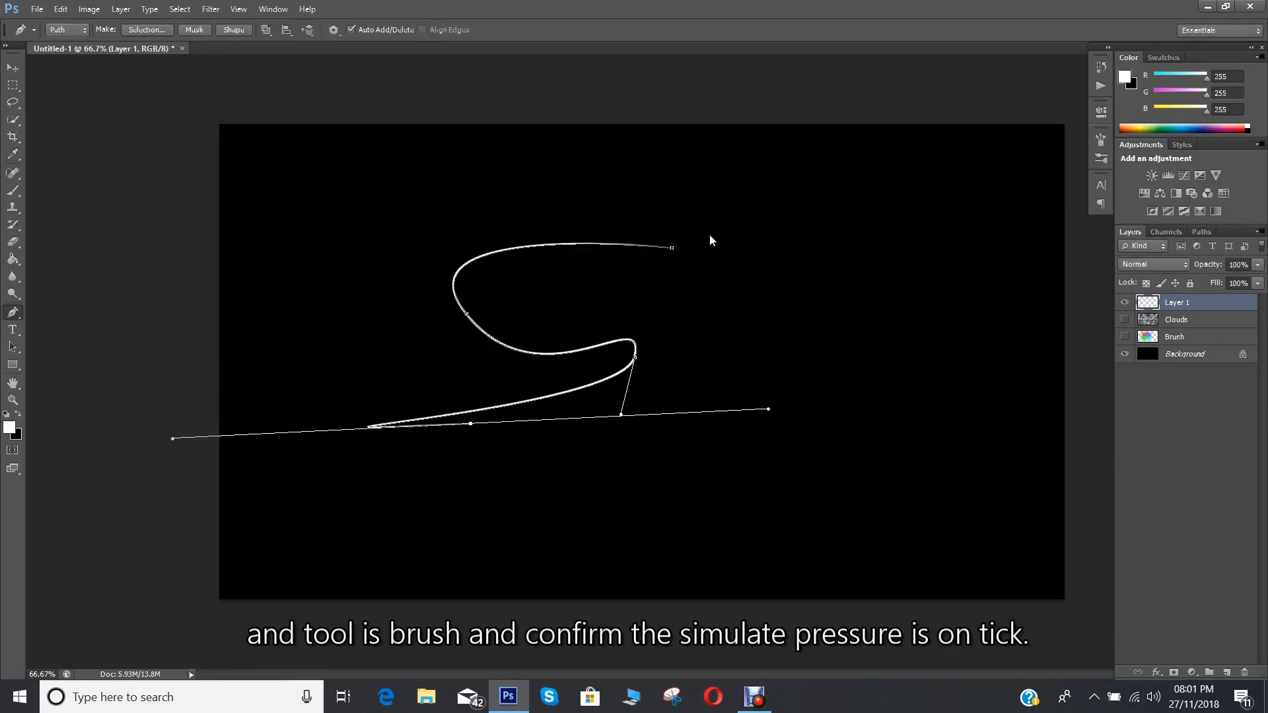
pyautogui.rightClick(685, 278)
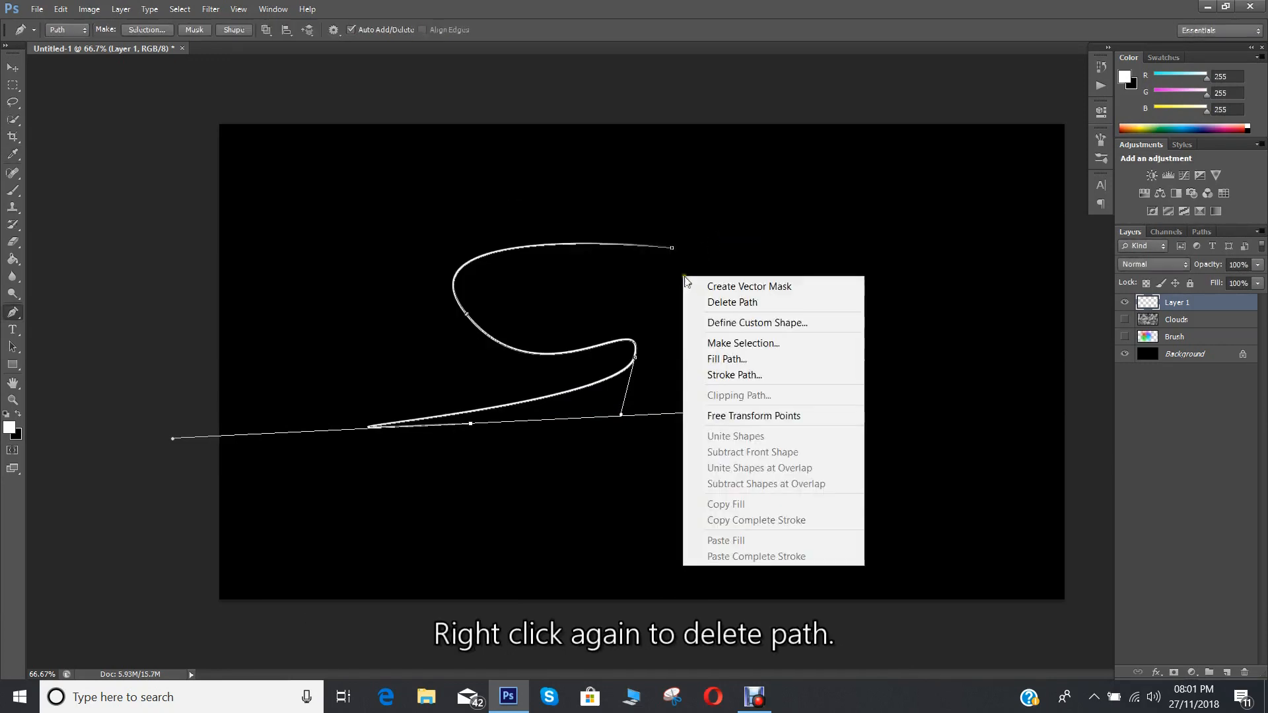
pyautogui.click(732, 302)
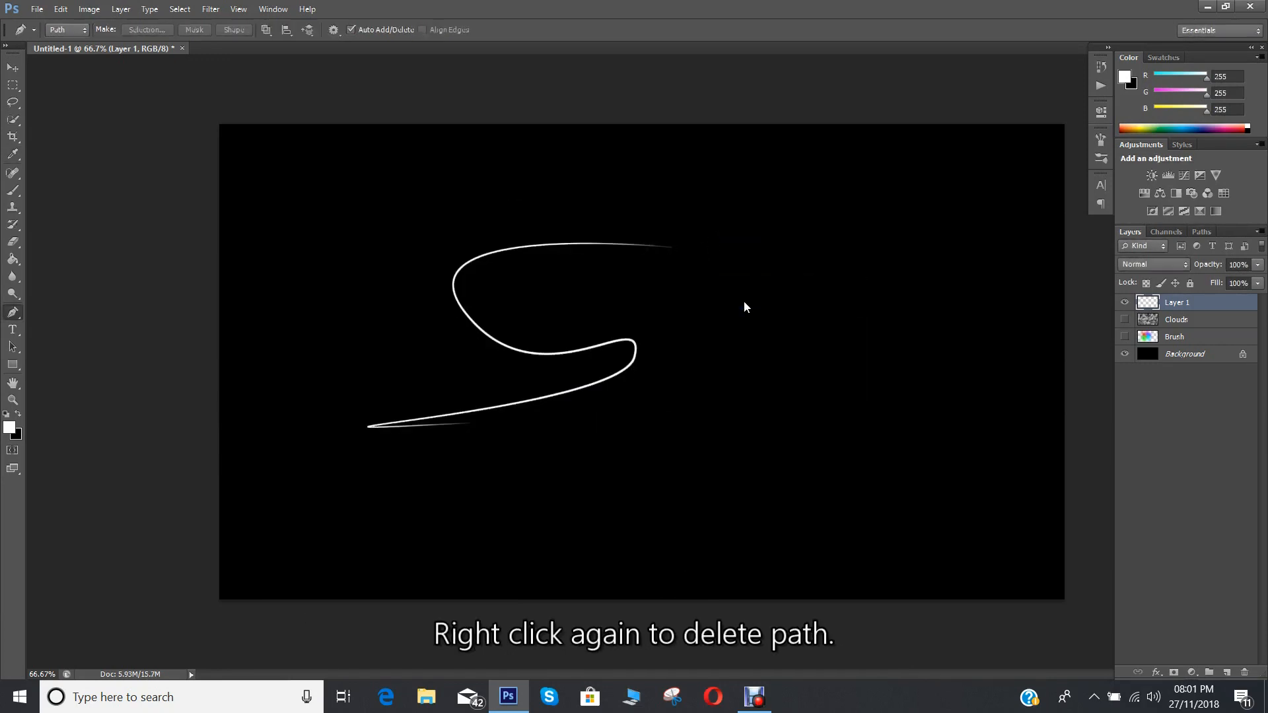
# Rename the layer holding the white S-shaped stroke as pen
pyautogui.doubleClick(1177, 302)
pyautogui.write('pen')
pyautogui.press('Return')
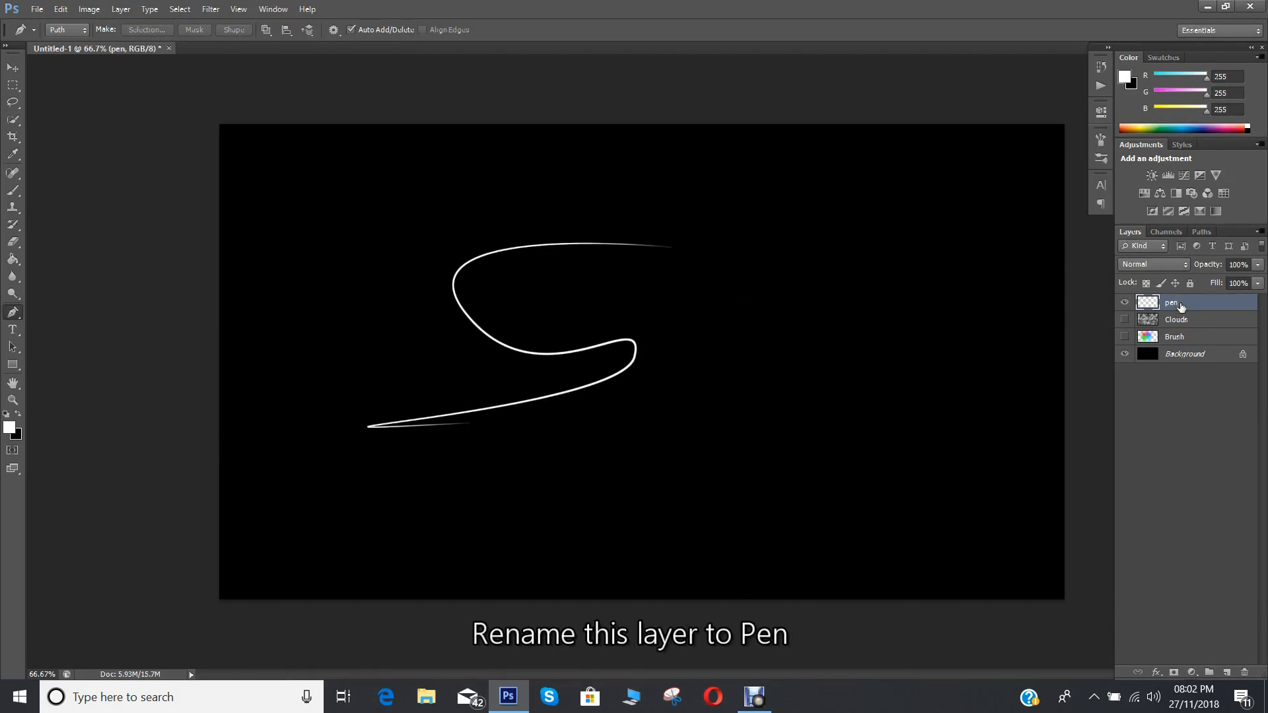
# Duplicate the pen layer five times and merge the original and its copies into one layer
pyautogui.hotkey('ctrl', 'j')
pyautogui.hotkey('ctrl', 'j')
pyautogui.hotkey('ctrl', 'j')
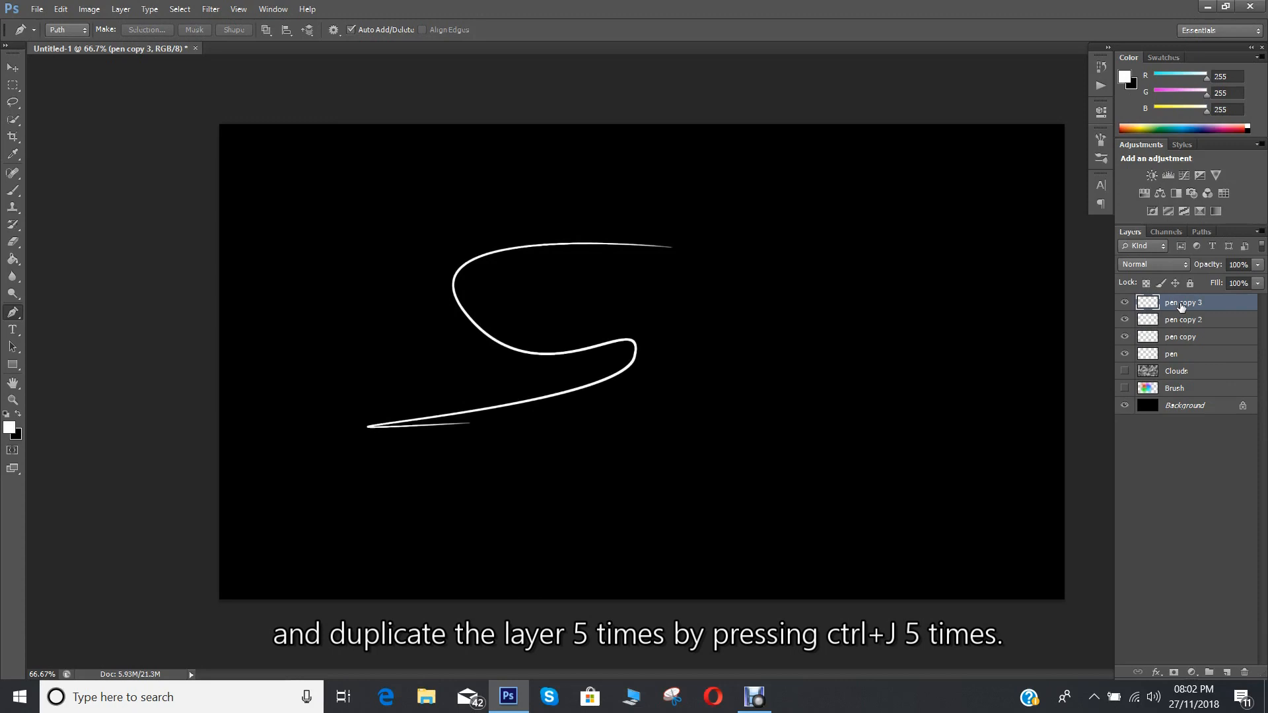
pyautogui.hotkey('ctrl', 'j')
pyautogui.hotkey('ctrl', 'j')
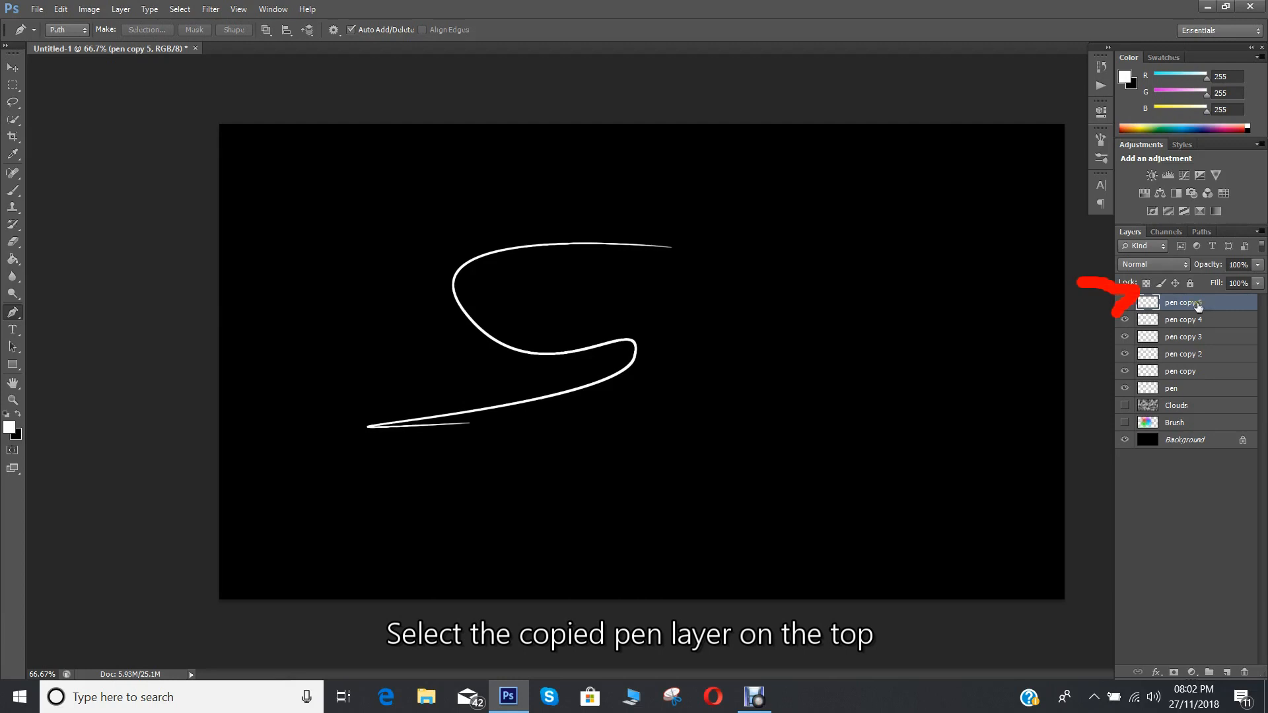
pyautogui.keyDown('shift'); pyautogui.click(1157, 390); pyautogui.keyUp('shift')
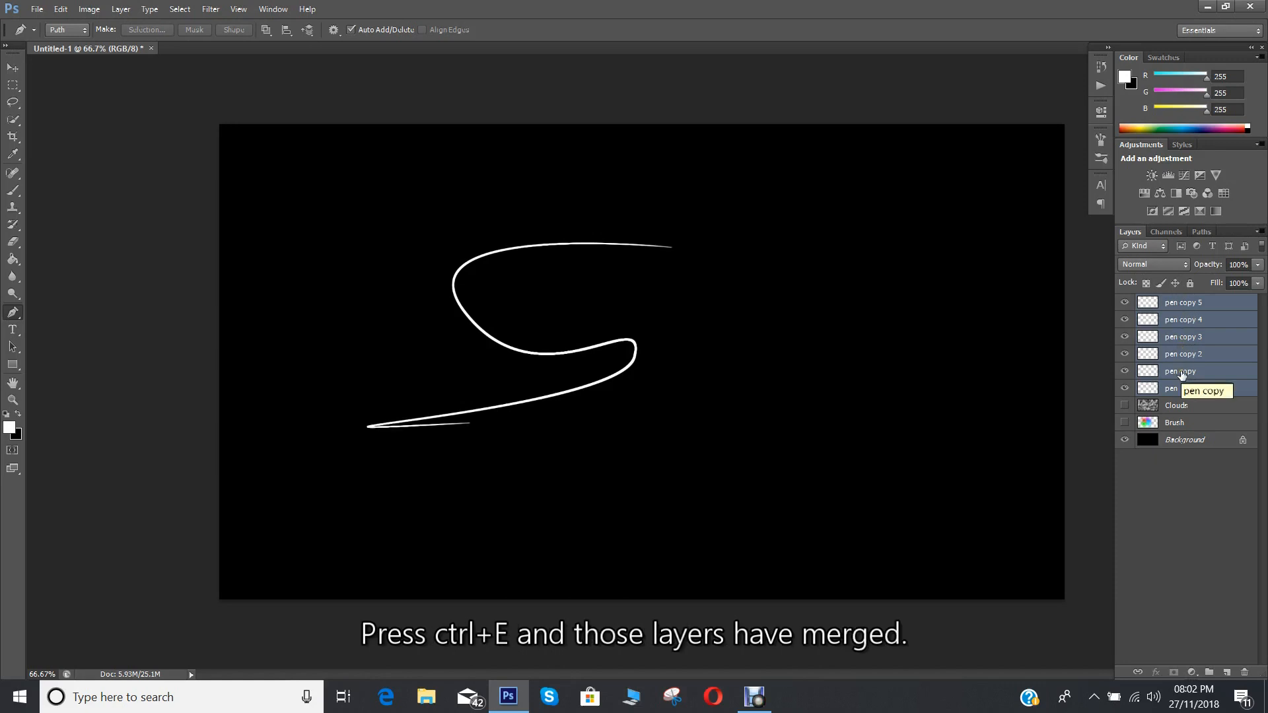
pyautogui.hotkey('ctrl', 'e')
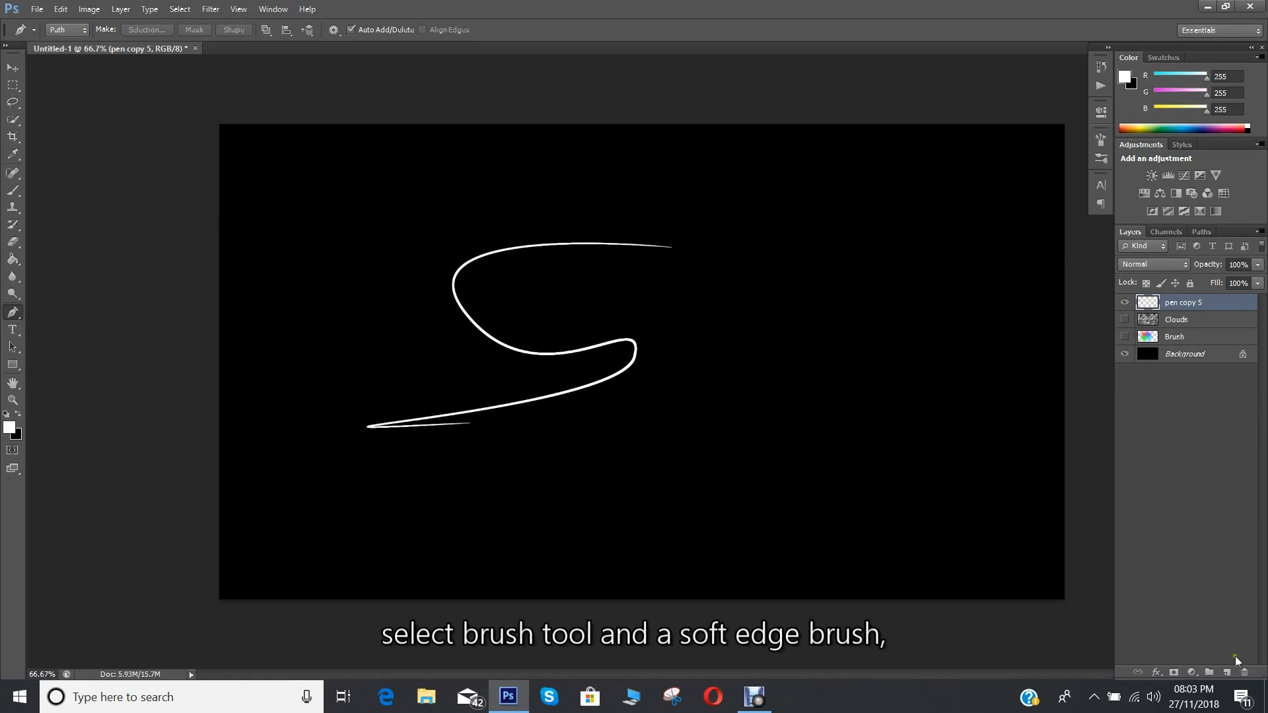
# Add a new layer above the merged pen layer and paint one white glow mid-canvas with a 900 px soft round brush
pyautogui.click(1228, 673)
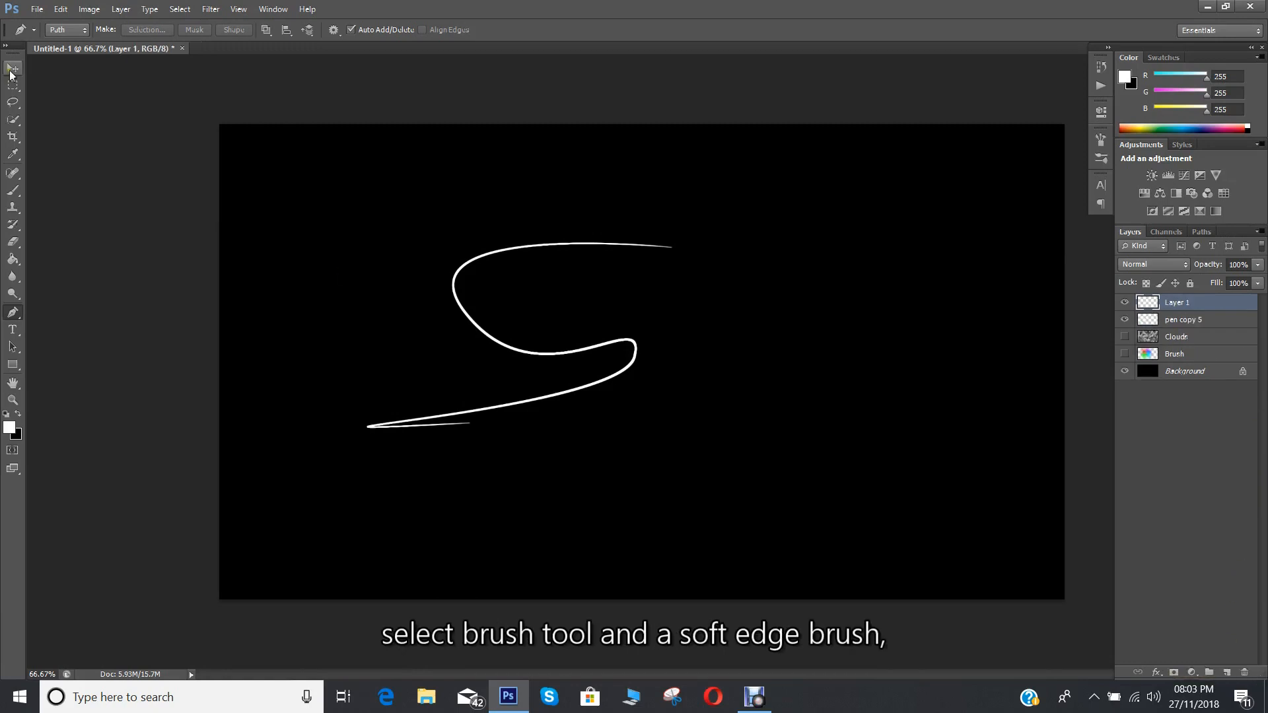
pyautogui.click(12, 191)
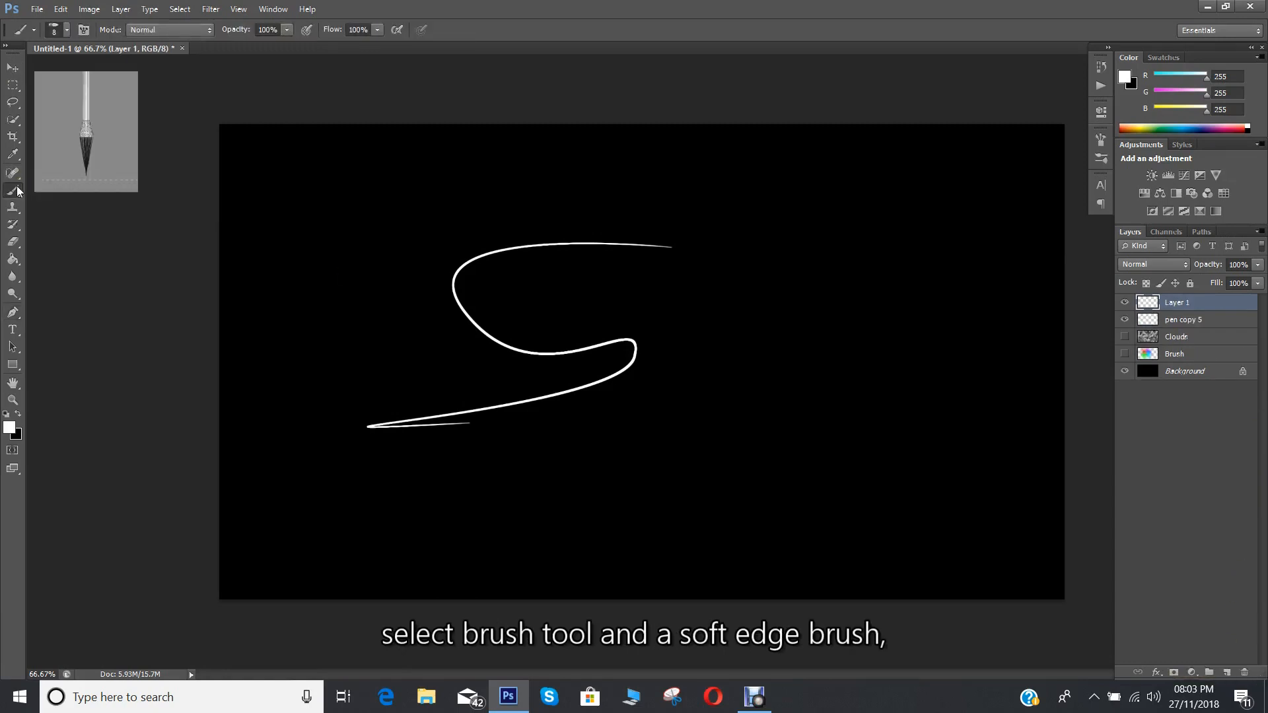
pyautogui.click(54, 30)
pyautogui.click(26, 134)
pyautogui.doubleClick(28, 135)
pyautogui.click(66, 31)
pyautogui.moveTo(118, 55); pyautogui.dragTo(80, 56)
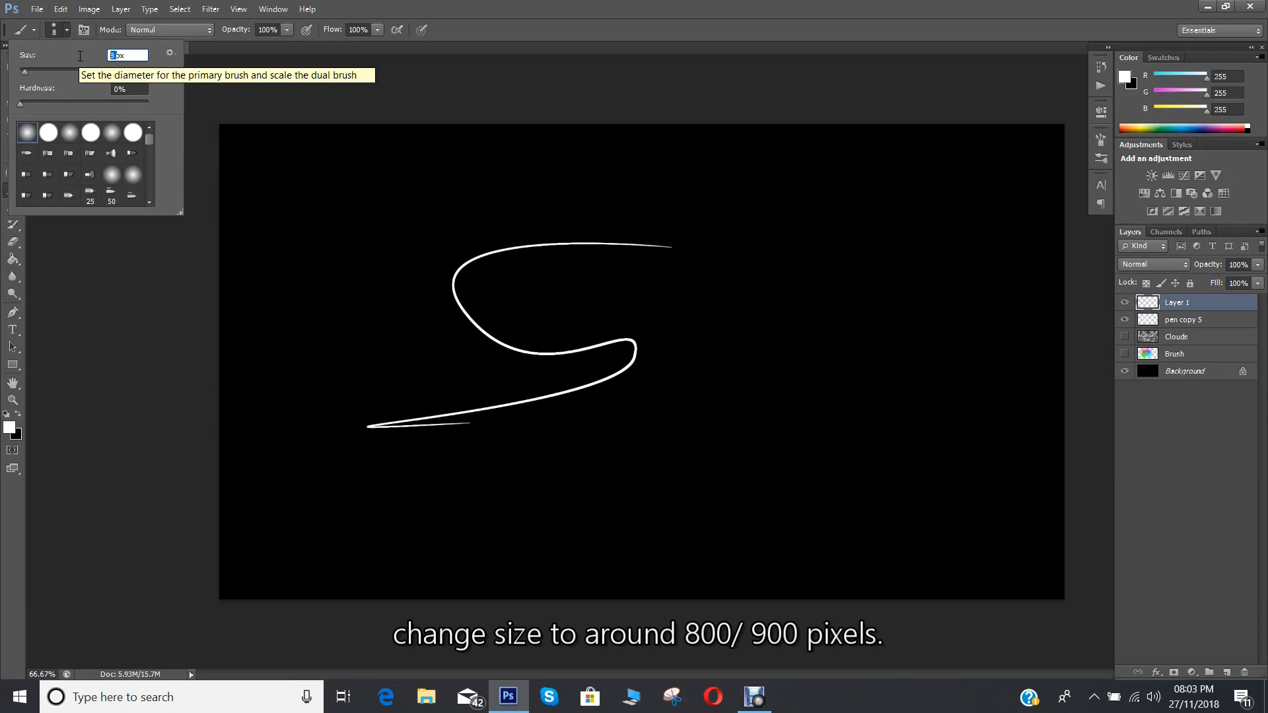
pyautogui.write('900')
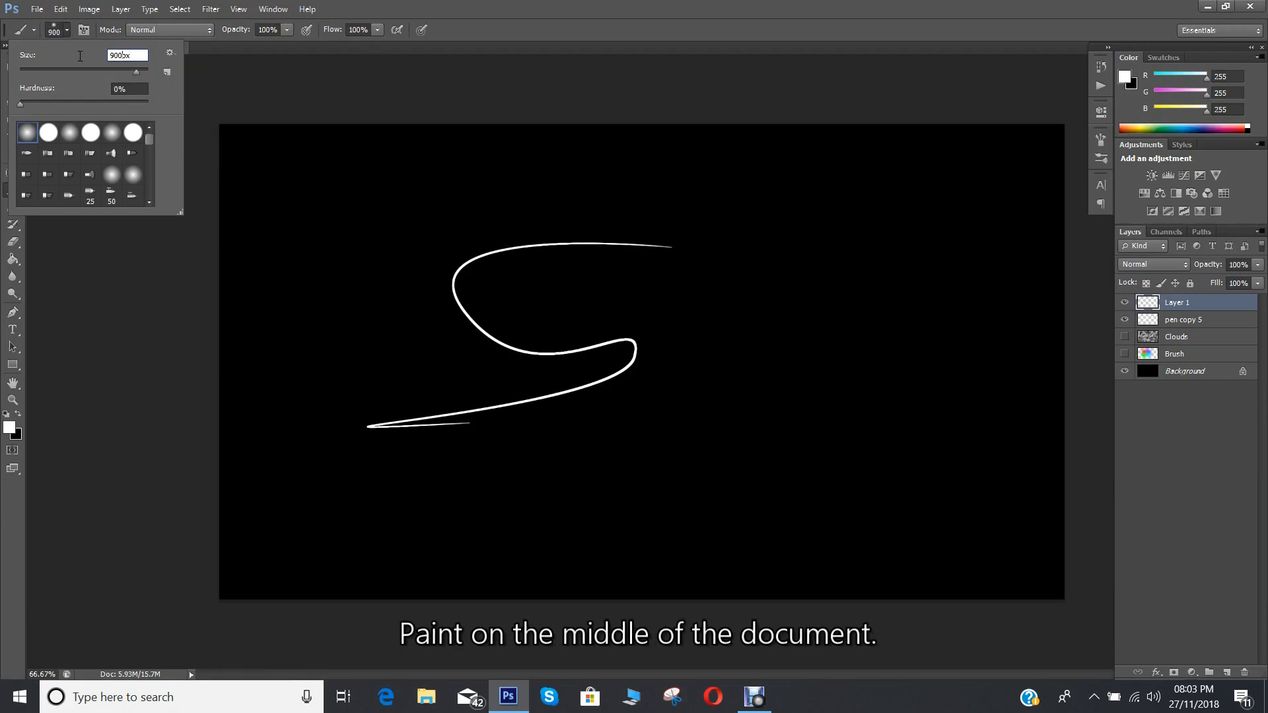
pyautogui.press('Return')
pyautogui.click(608, 331)
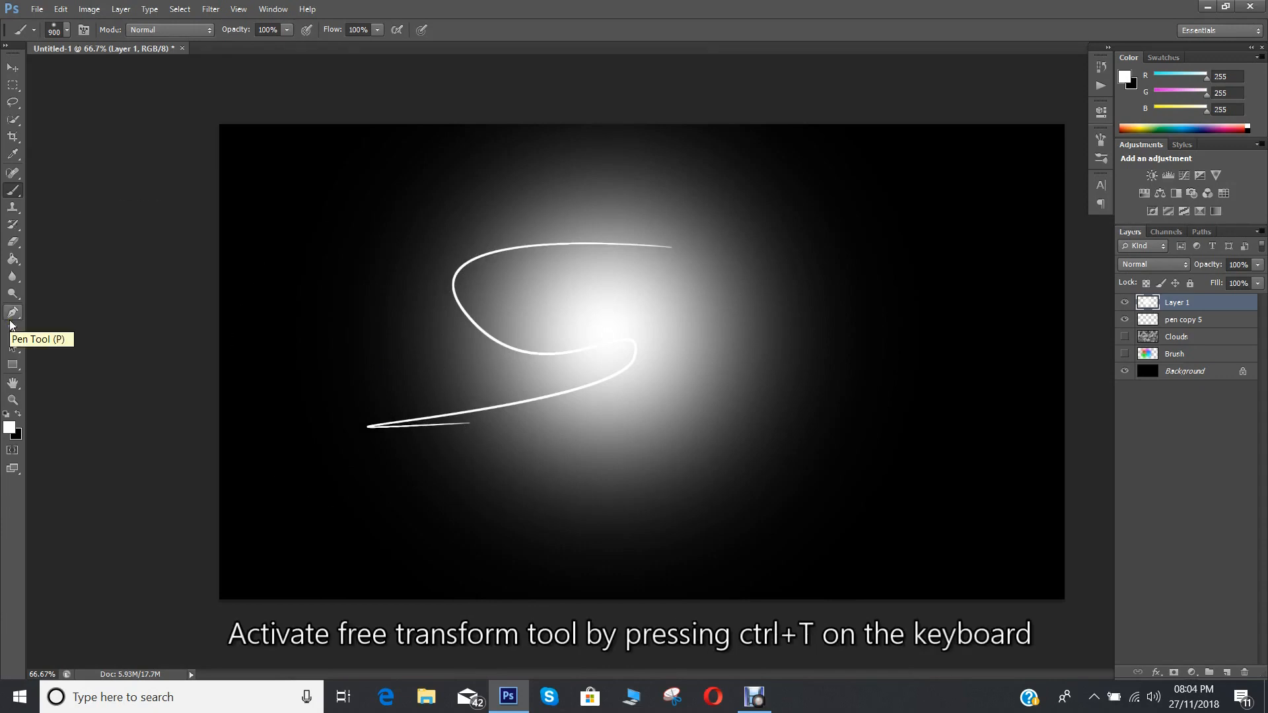
# Free Transform the white glow into a slim horizontal streak about 106% wide and 2.5% high, and move it down to the canvas's vertical centre
pyautogui.hotkey('ctrl', 't')
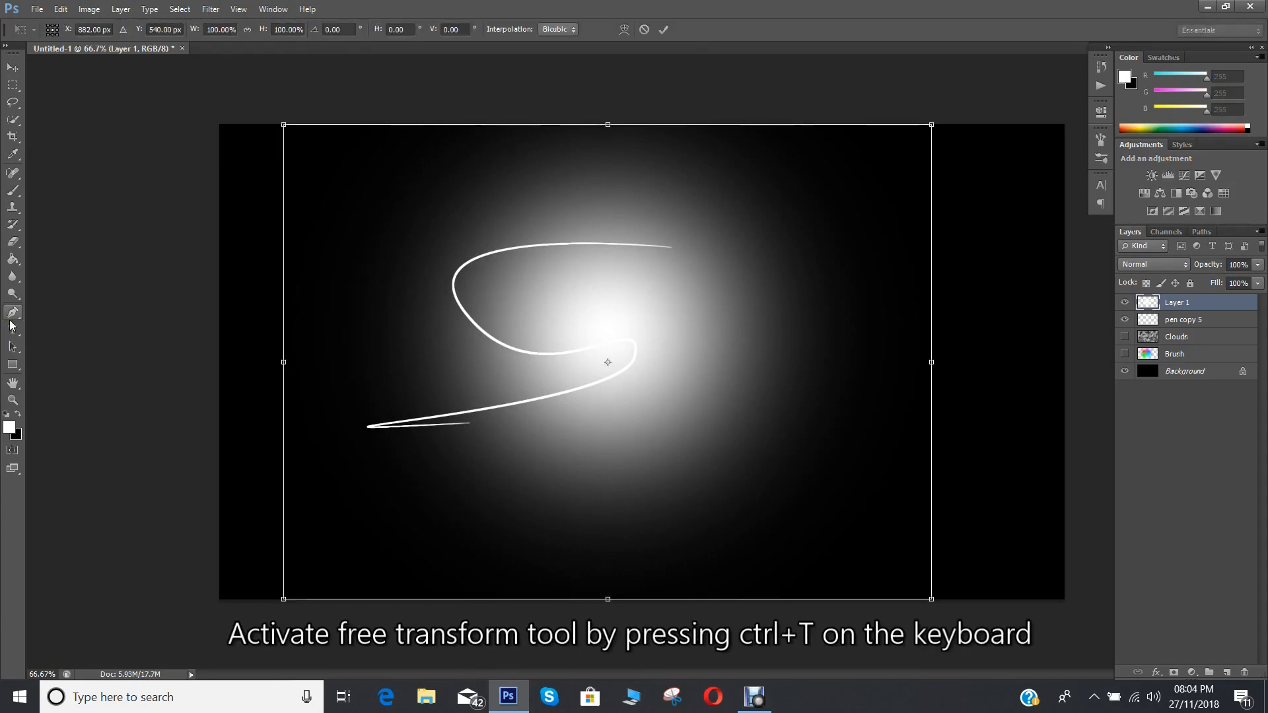
pyautogui.moveTo(608, 124); pyautogui.dragTo(607, 280)
pyautogui.moveTo(607, 599); pyautogui.dragTo(608, 289)
pyautogui.moveTo(950, 298); pyautogui.dragTo(950, 298)
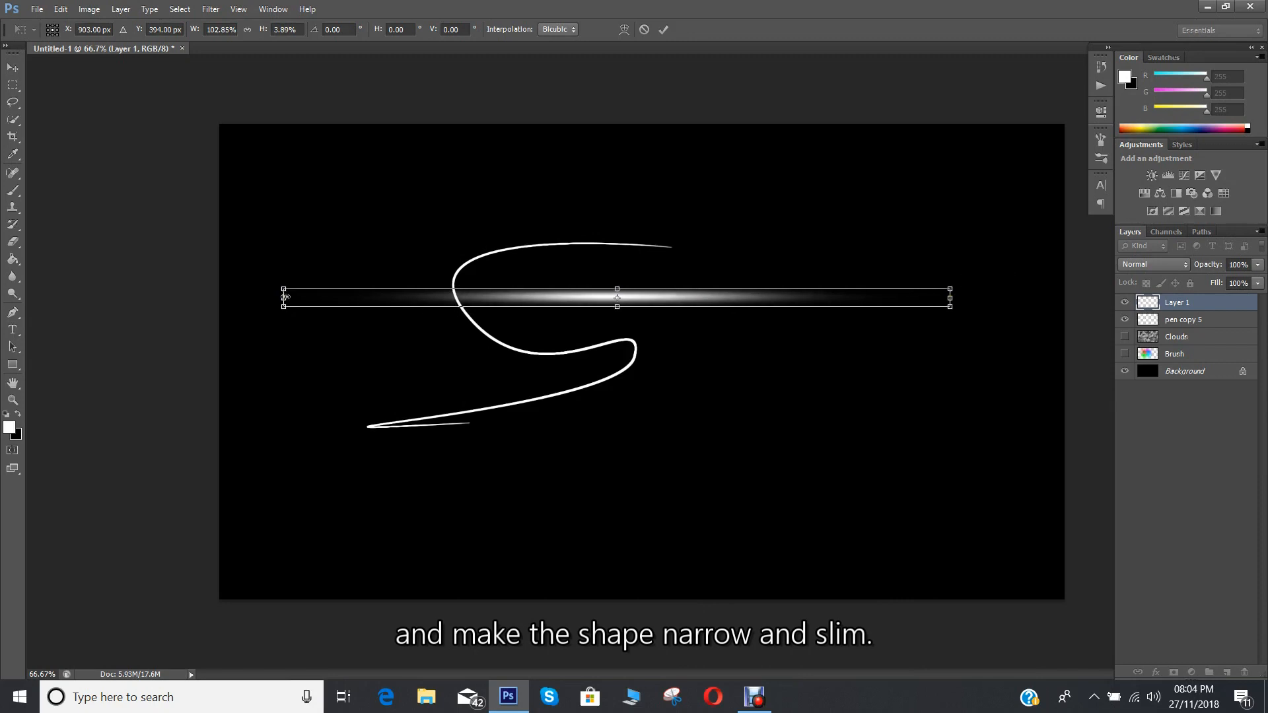
pyautogui.moveTo(283, 298); pyautogui.dragTo(265, 298)
pyautogui.moveTo(607, 307); pyautogui.dragTo(610, 300)
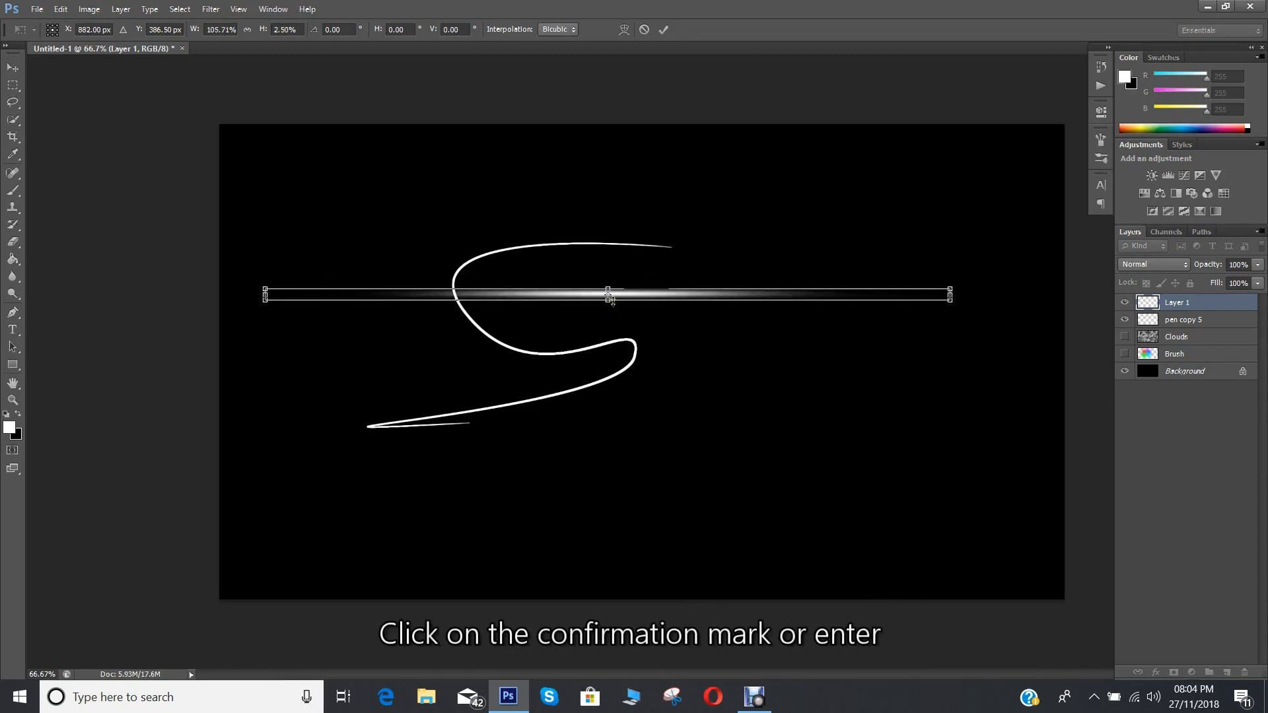
pyautogui.click(664, 31)
pyautogui.press('v')
pyautogui.moveTo(655, 297); pyautogui.dragTo(655, 339)
# Apply the Twirl distortion filter to the white streak with an angle of 420 degrees
pyautogui.click(211, 8)
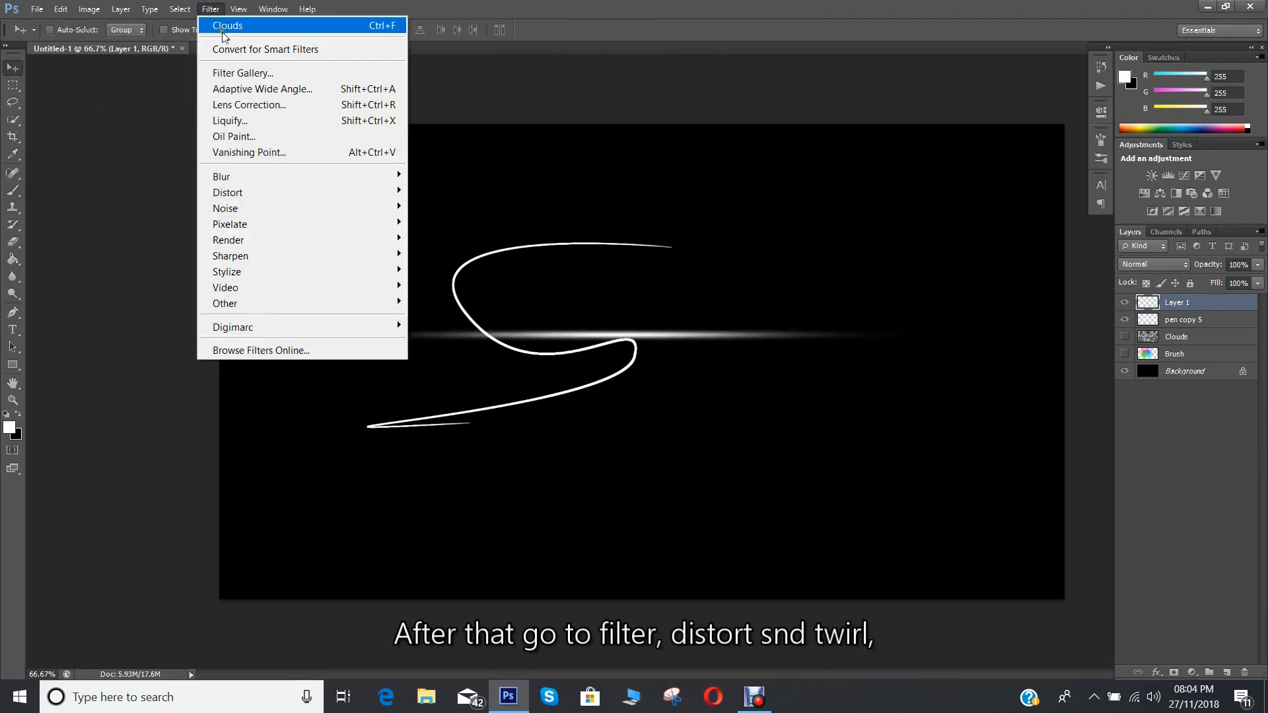
pyautogui.moveTo(397, 192)
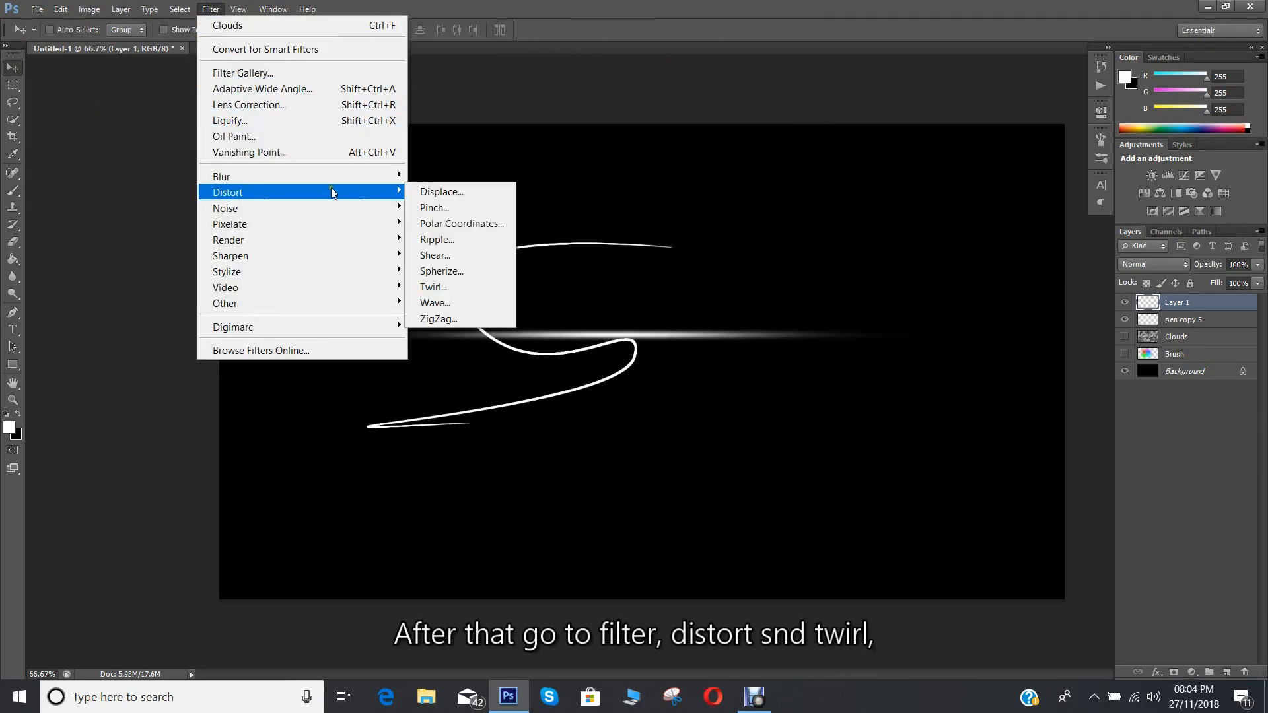
pyautogui.click(458, 288)
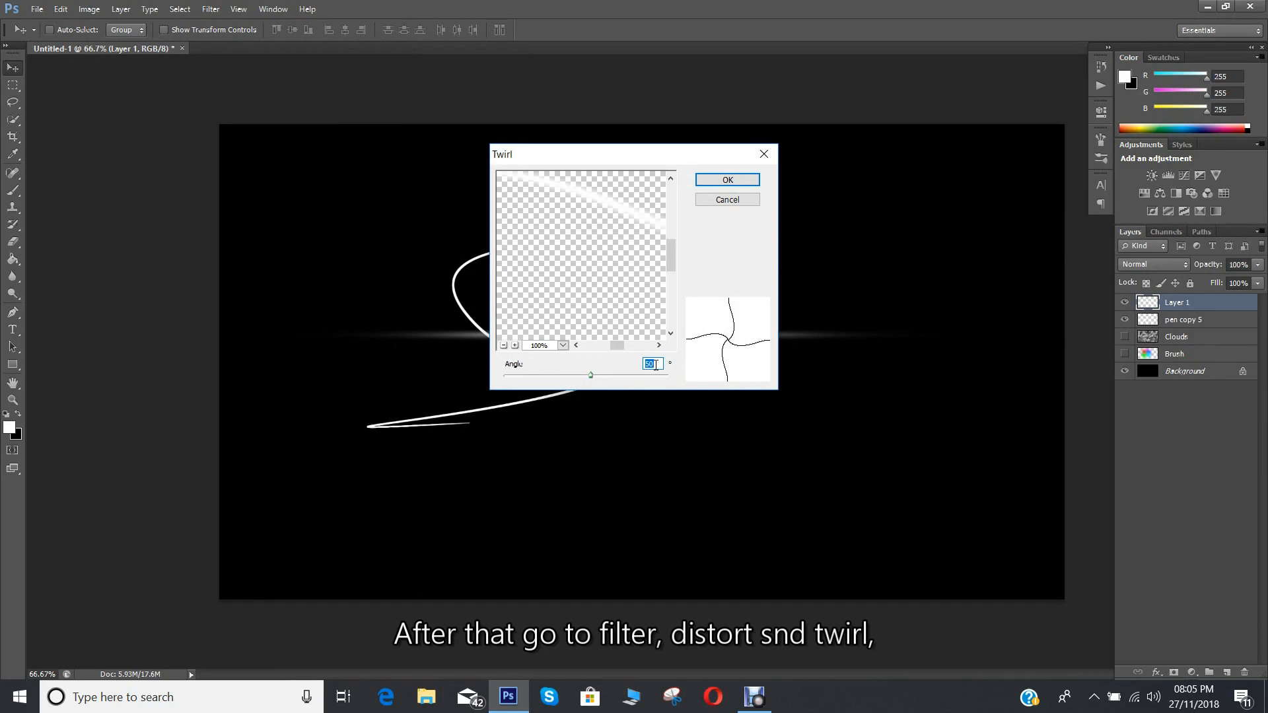
pyautogui.write('420')
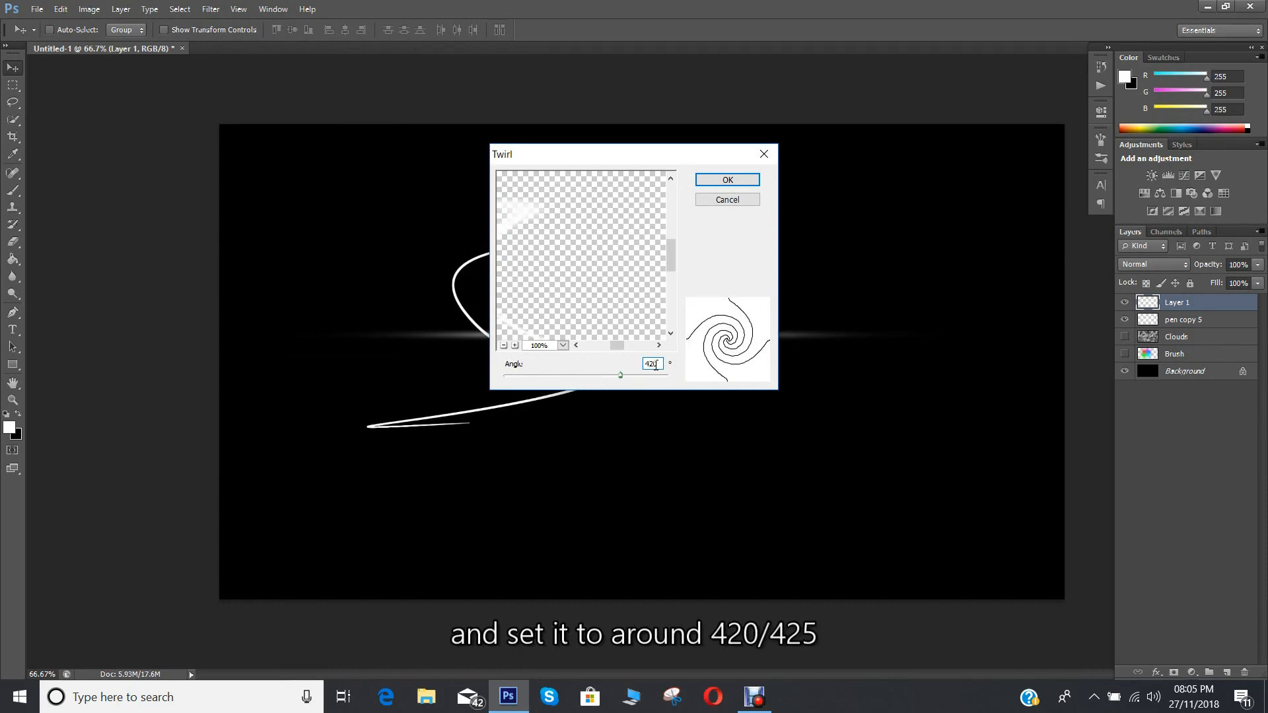
pyautogui.click(730, 179)
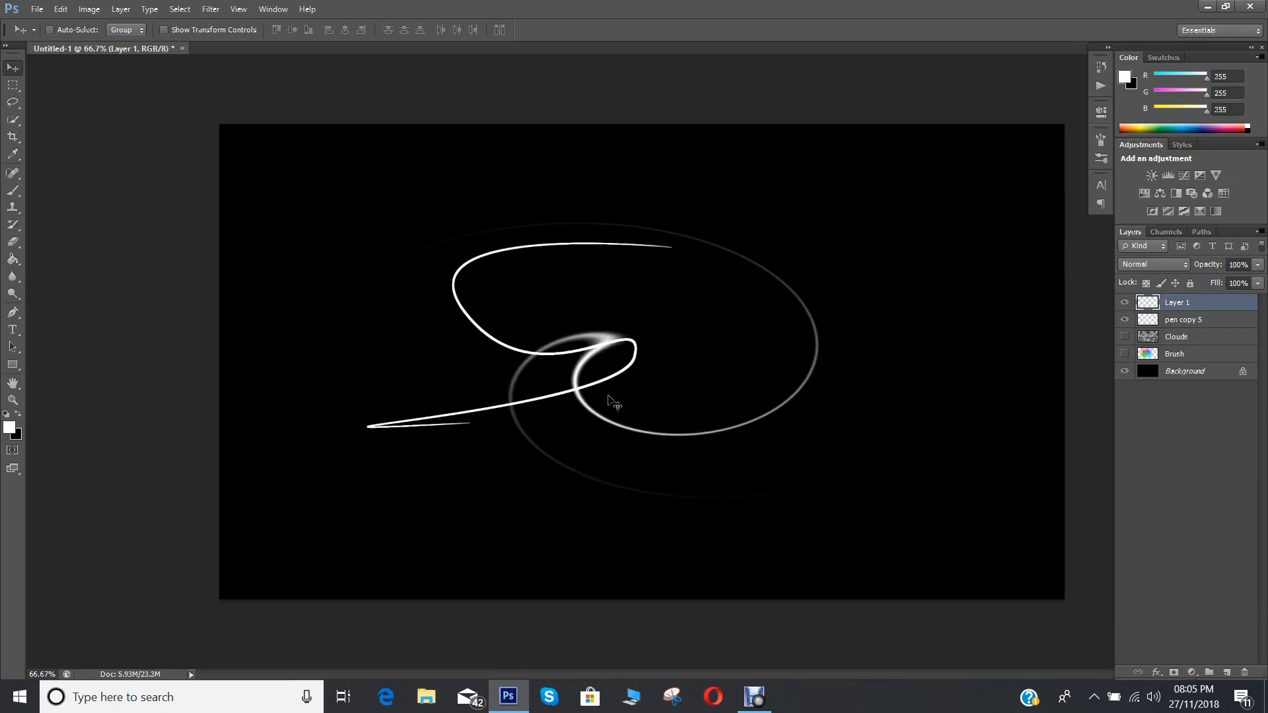
# Rename the layer with the twirled streak as twirl
pyautogui.doubleClick(1176, 302)
pyautogui.write('twirl')
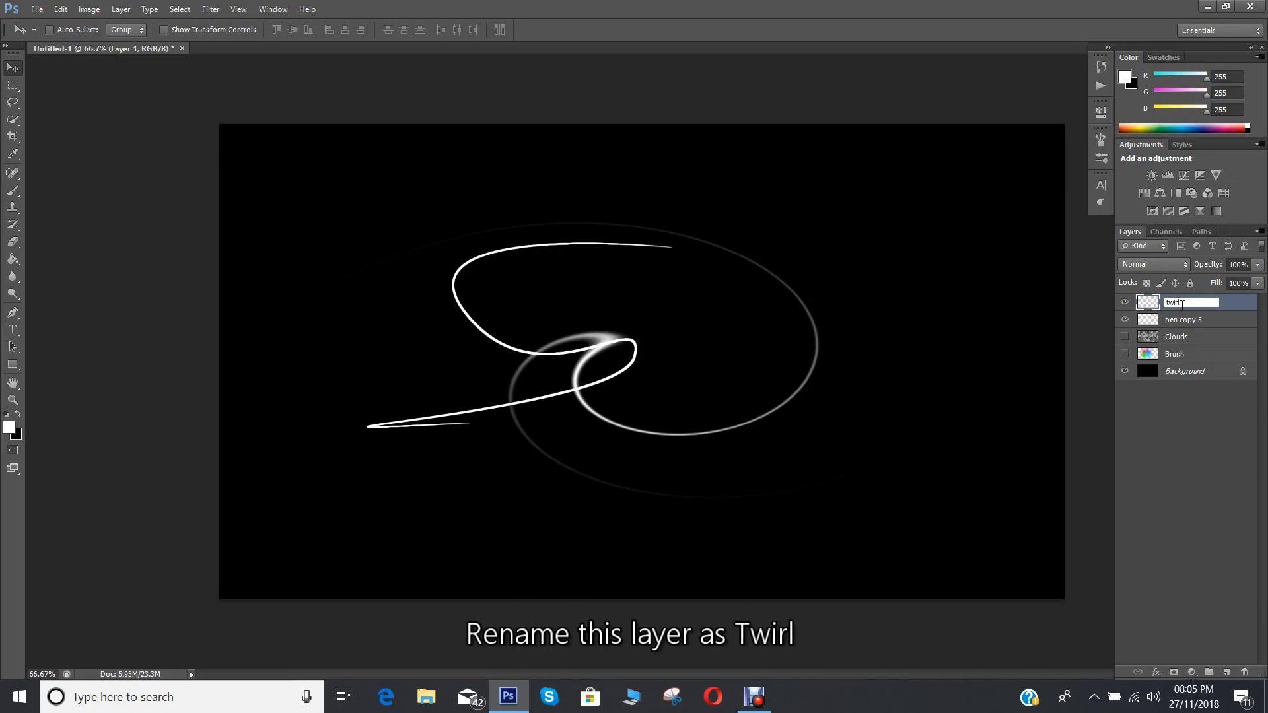
pyautogui.press('Return')
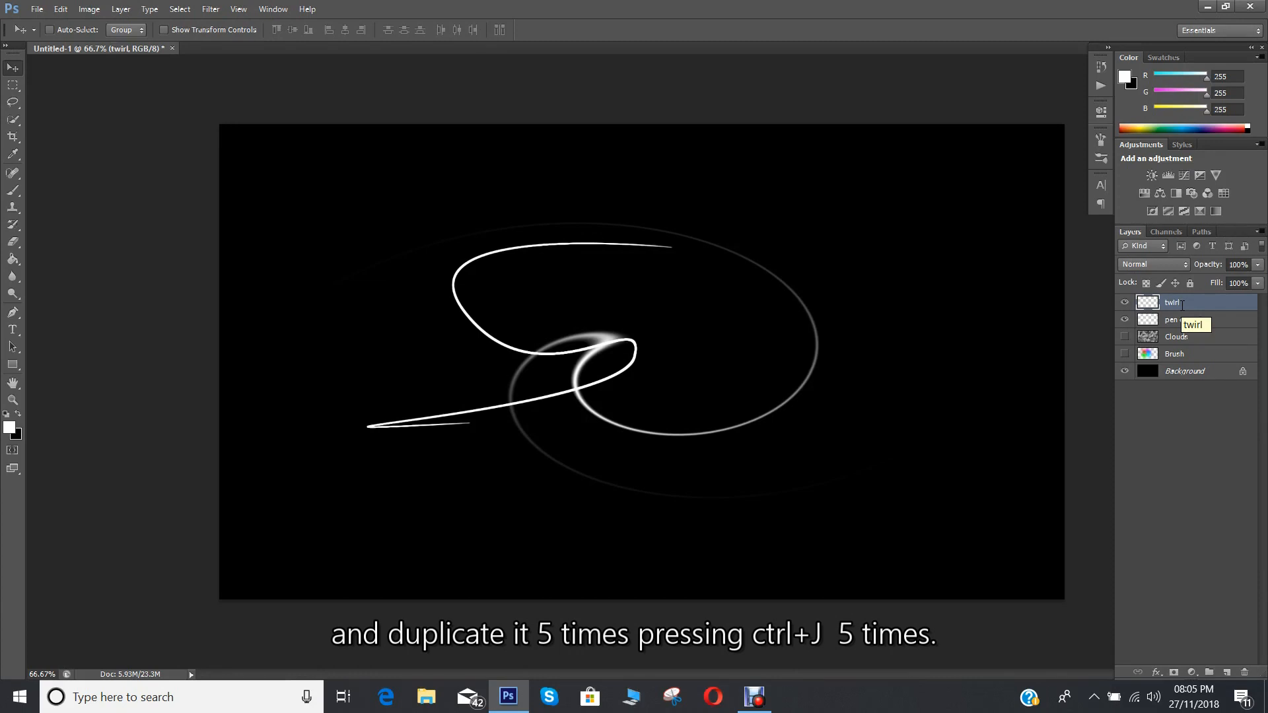
# Duplicate the twirl layer five times and merge the original and all its copies into one layer
pyautogui.hotkey('ctrl', 'j')
pyautogui.hotkey('ctrl', 'j')
pyautogui.hotkey('ctrl', 'j')
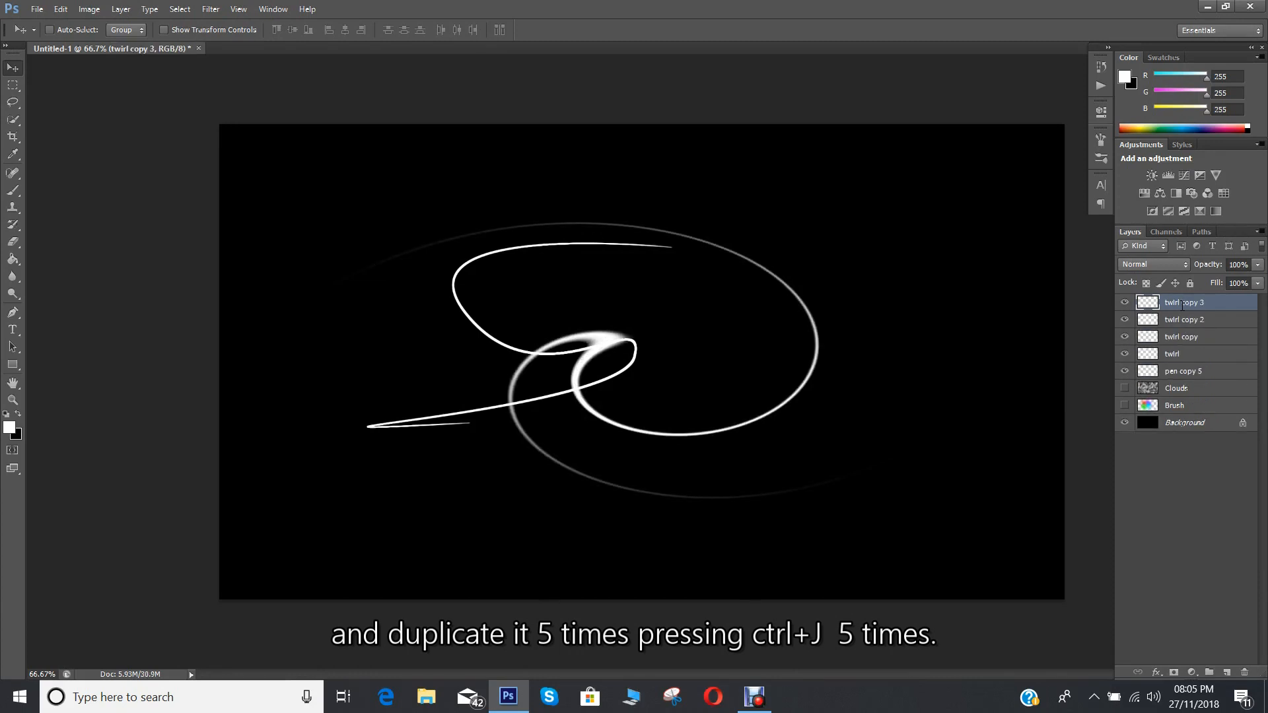
pyautogui.hotkey('ctrl', 'j')
pyautogui.hotkey('ctrl', 'j')
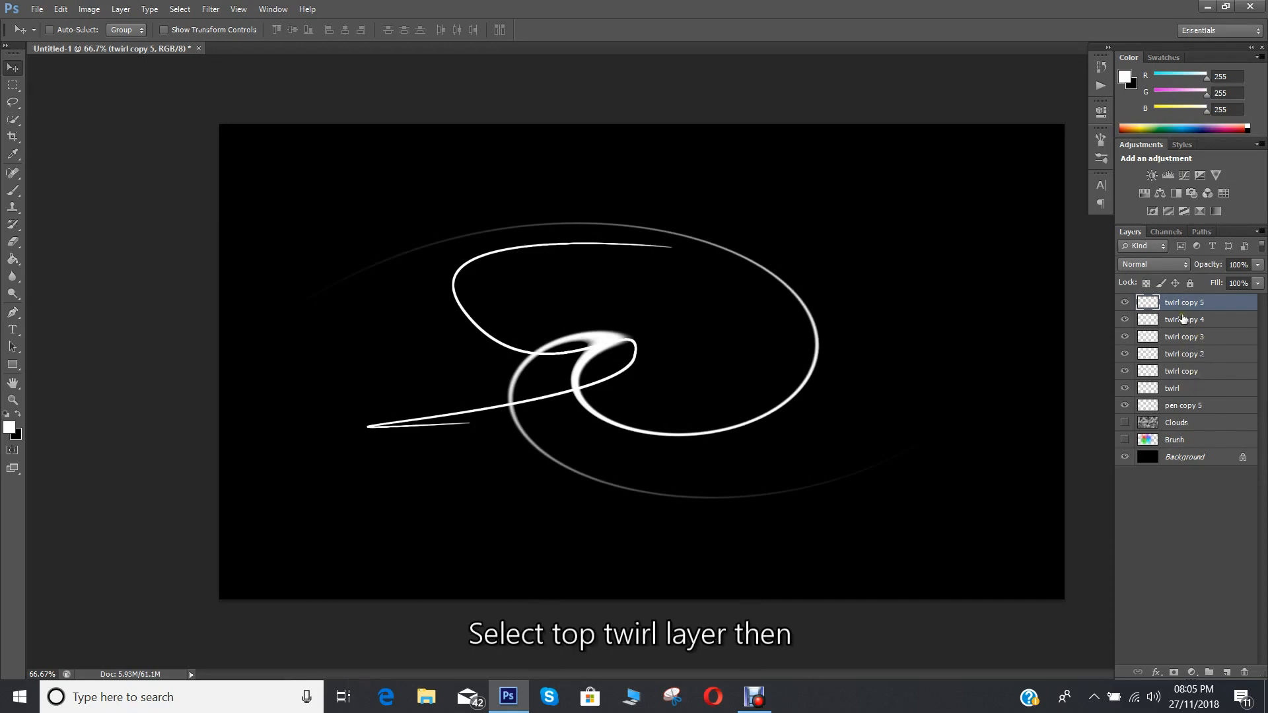
pyautogui.keyDown('shift'); pyautogui.click(1165, 388); pyautogui.keyUp('shift')
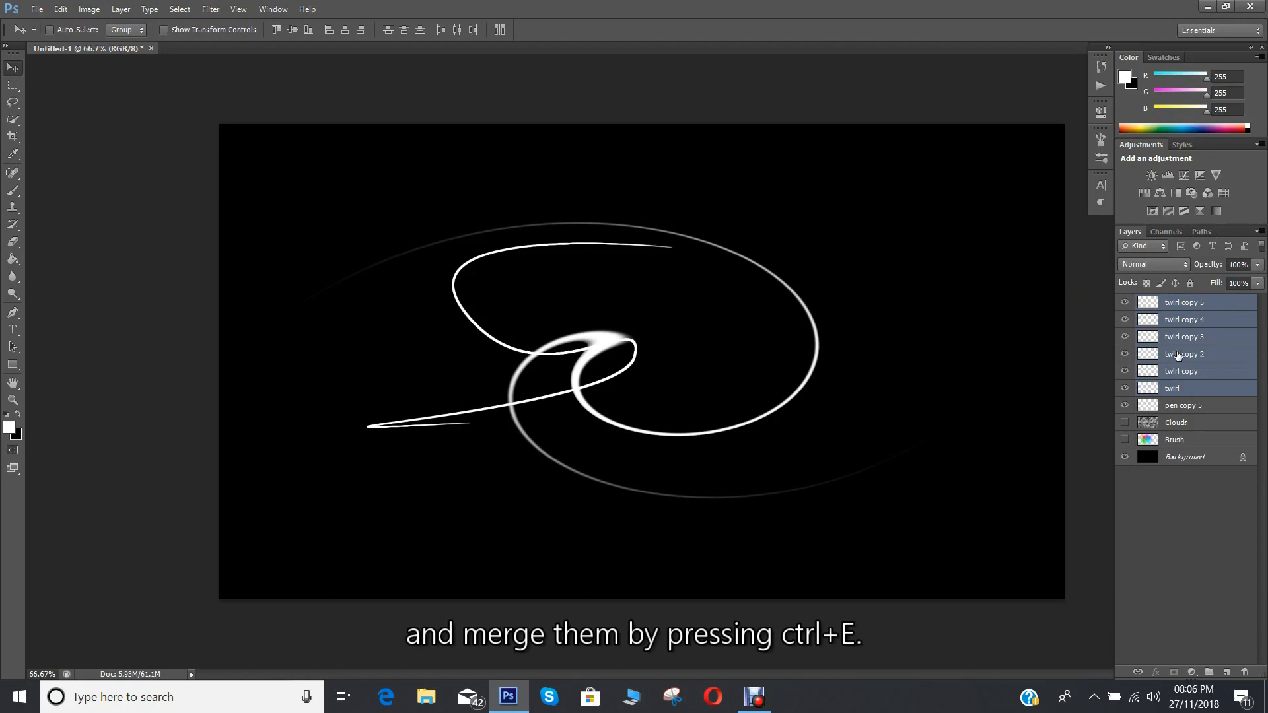
pyautogui.hotkey('ctrl', 'e')
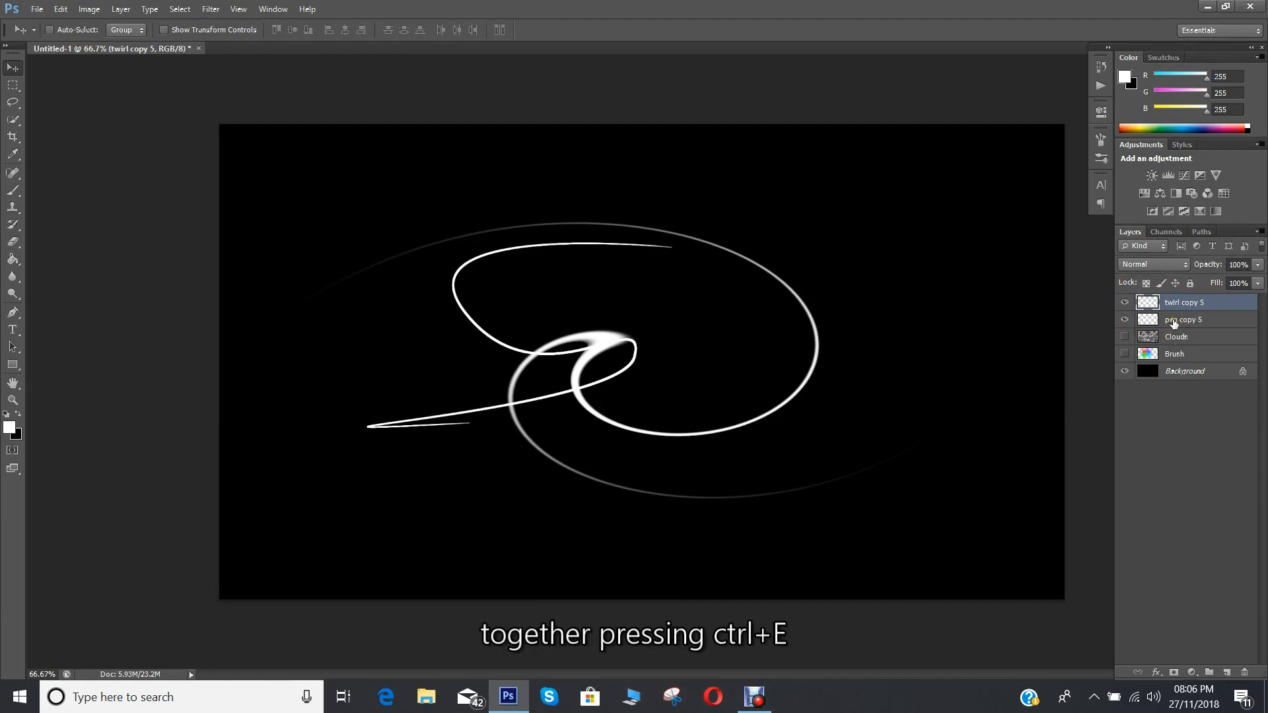
# Merge the combined twirl layer with the pen copy 5 layer and rename the result as twirl
pyautogui.keyDown('ctrl'); pyautogui.click(1183, 320); pyautogui.keyUp('ctrl')
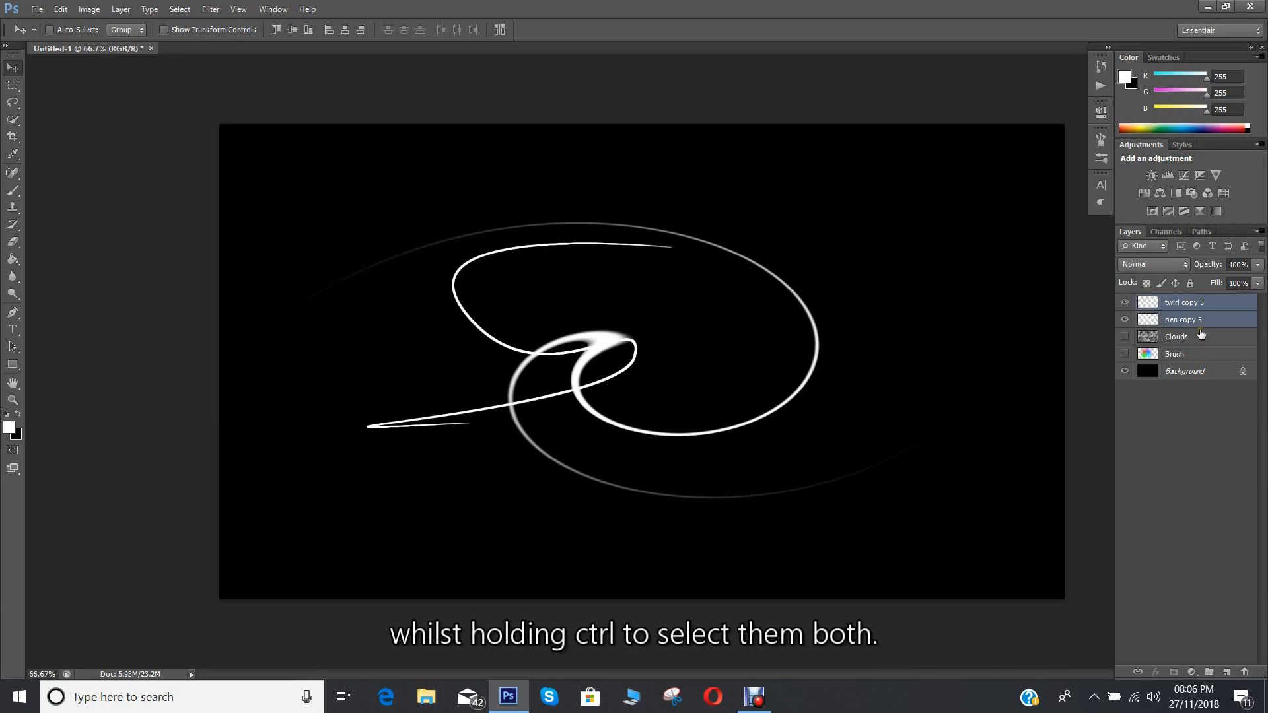
pyautogui.hotkey('ctrl', 'e')
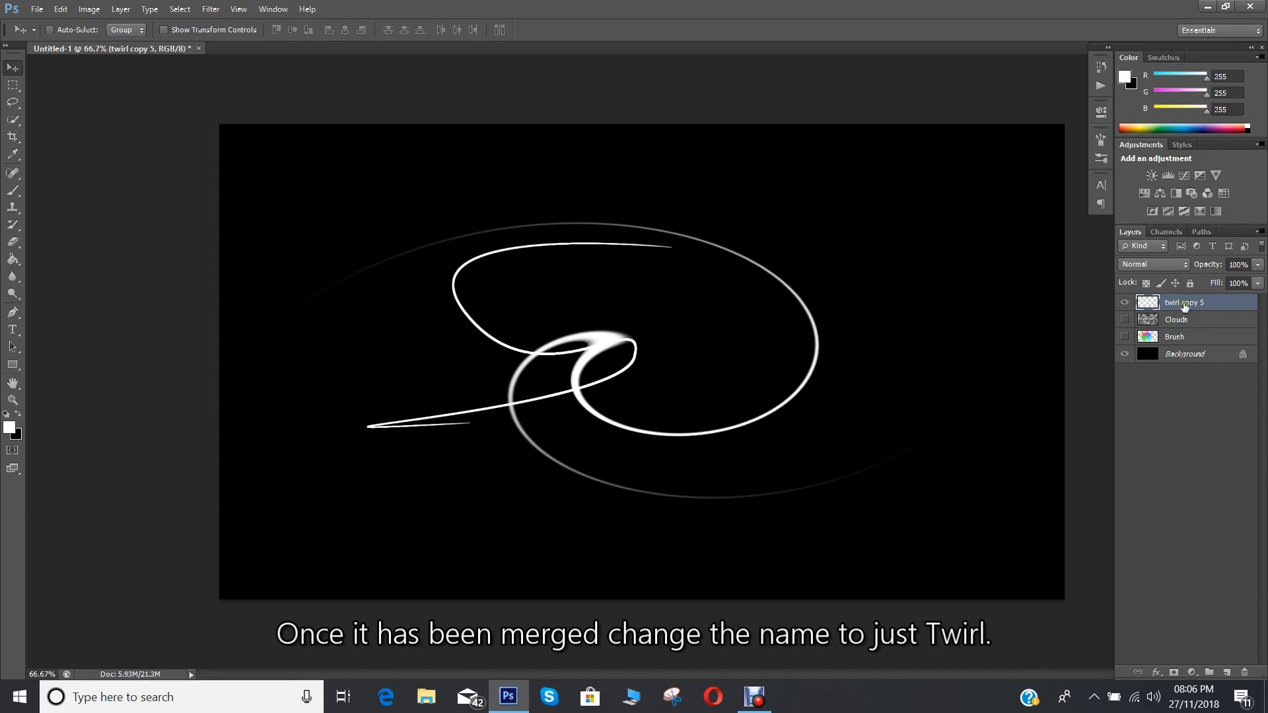
pyautogui.doubleClick(1198, 303)
pyautogui.moveTo(1204, 303); pyautogui.dragTo(1190, 303)
pyautogui.press('BackSpace')
pyautogui.press('Return')
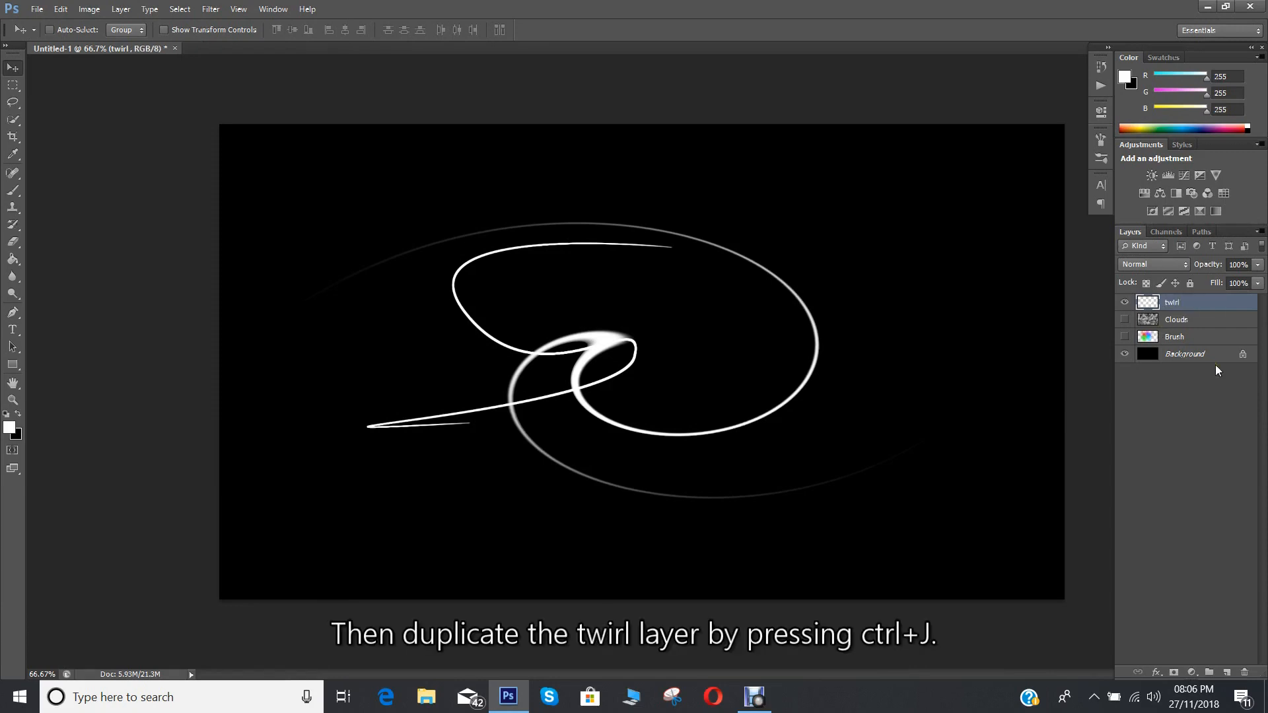
# Duplicate the twirl layer, offset the copy slightly down and to the left, and set its opacity to 16%
pyautogui.hotkey('ctrl', 'j')
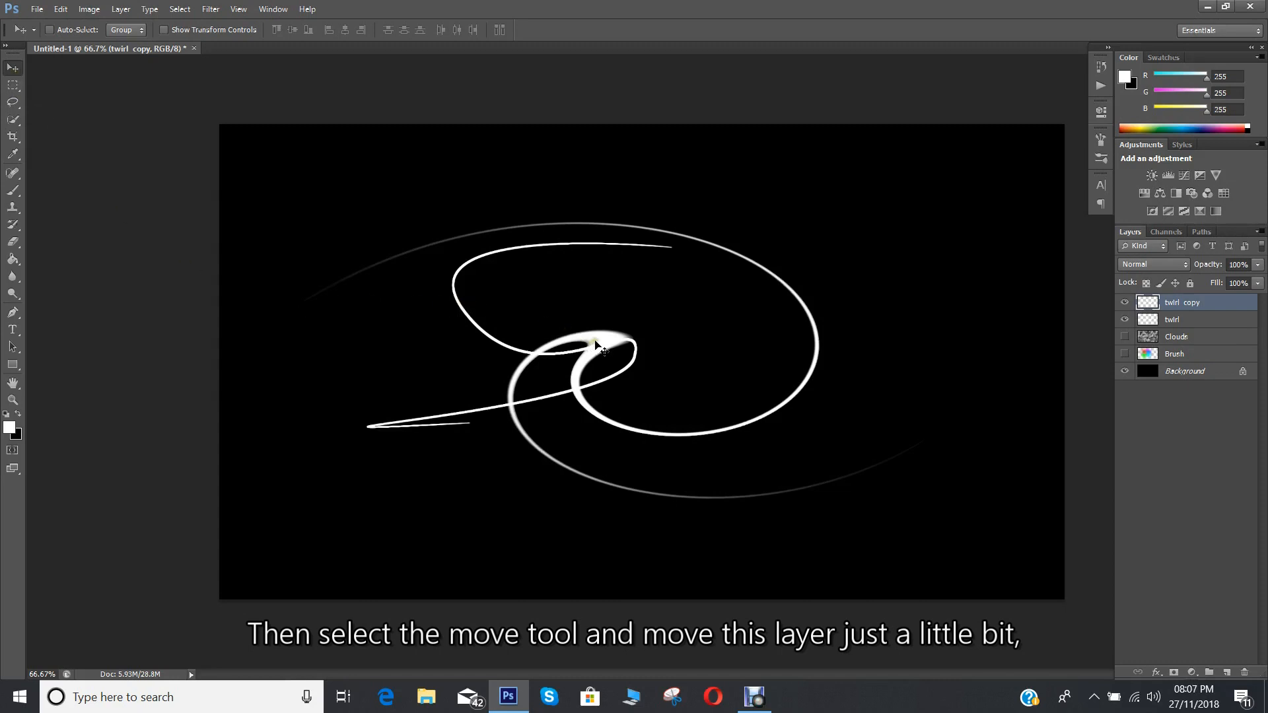
pyautogui.moveTo(595, 342); pyautogui.dragTo(574, 356)
pyautogui.write('1')
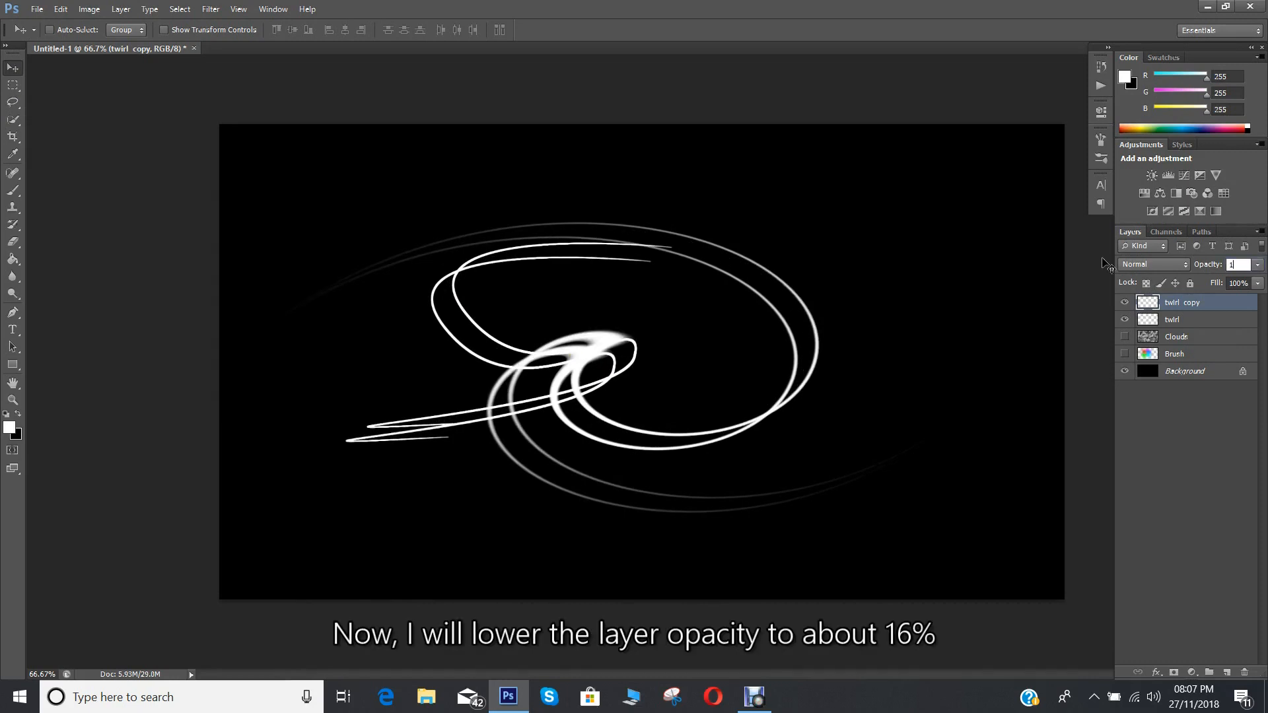
pyautogui.write('6')
pyautogui.press('Return')
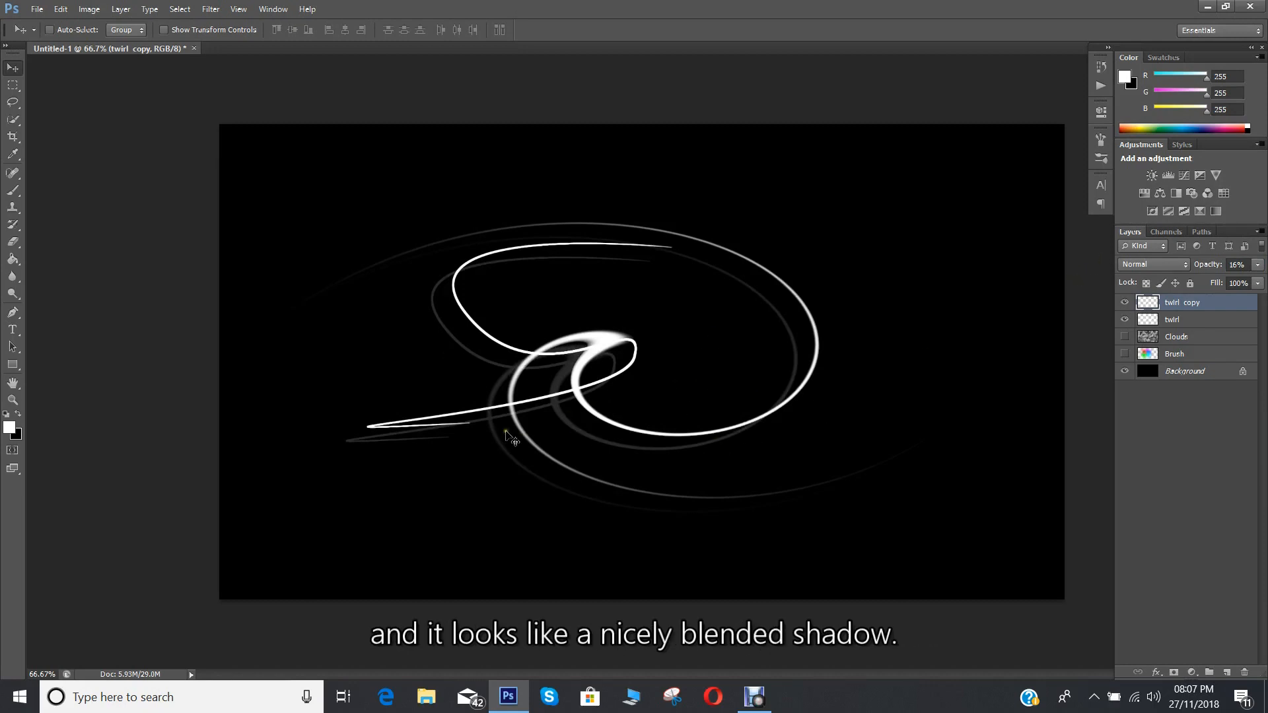
# Duplicate the original twirl layer once more and rename the copy as blur
pyautogui.click(1167, 322)
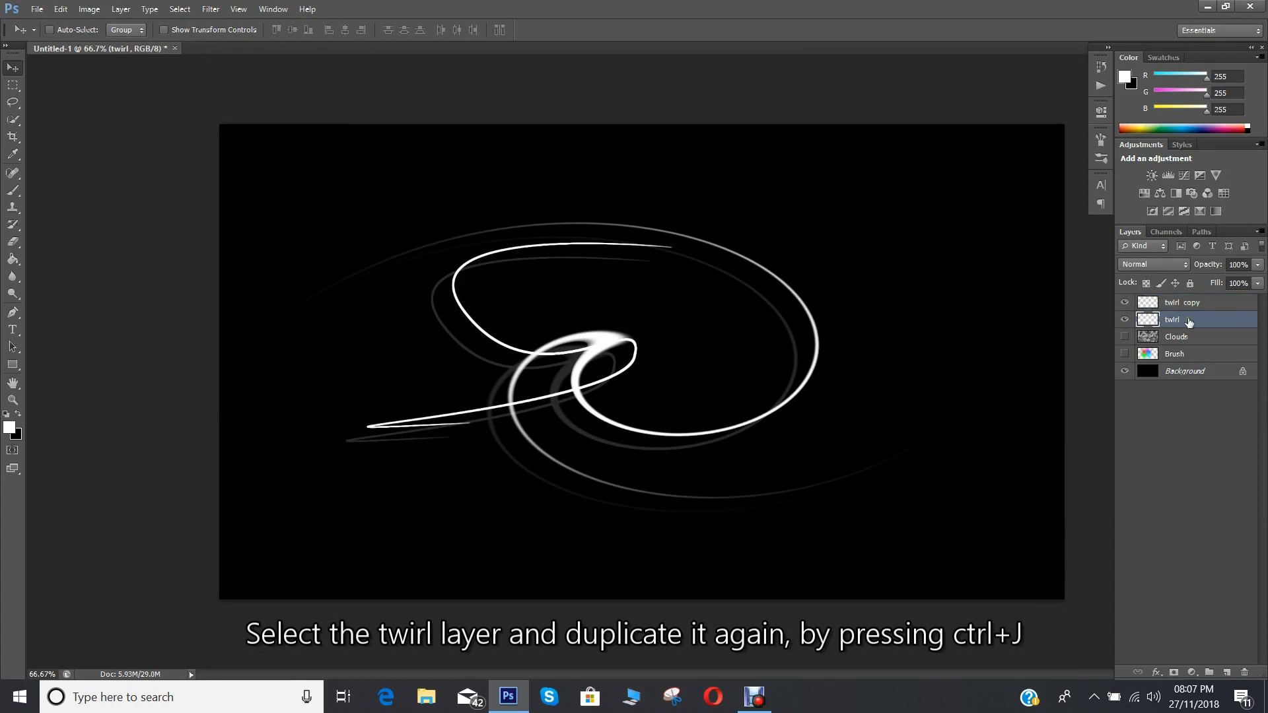
pyautogui.hotkey('ctrl', 'j')
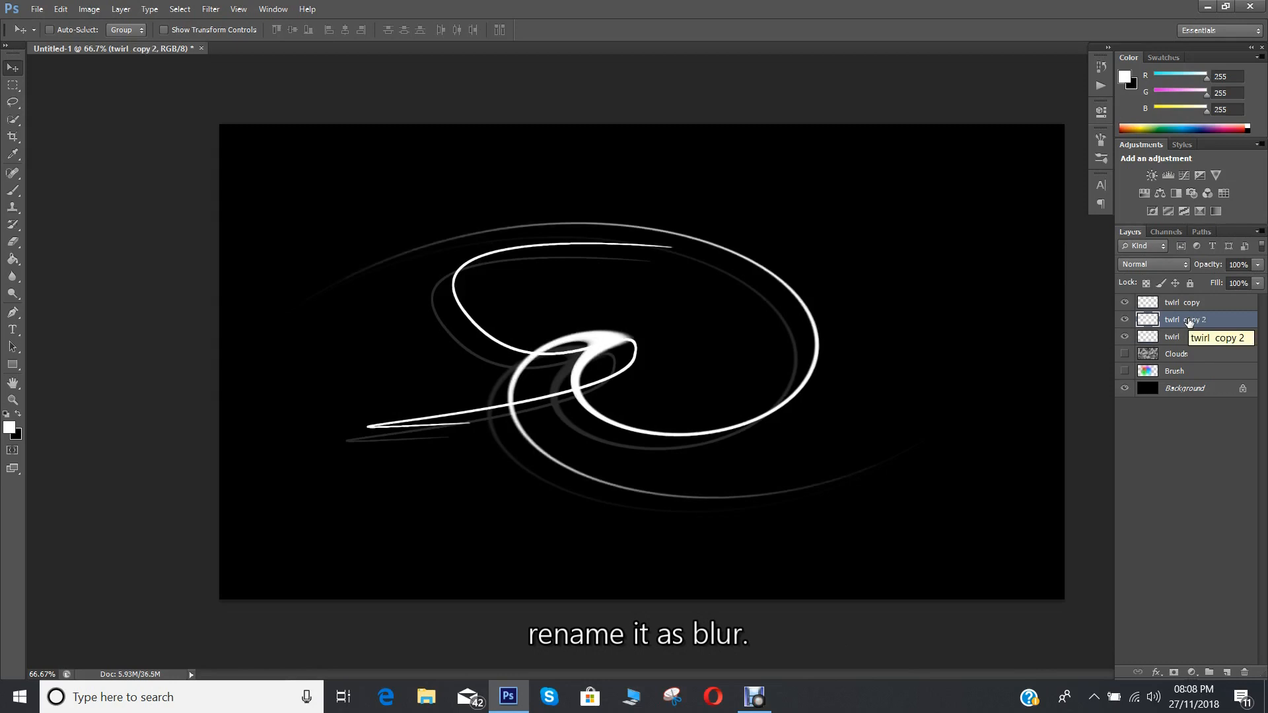
pyautogui.doubleClick(1196, 320)
pyautogui.write('blur')
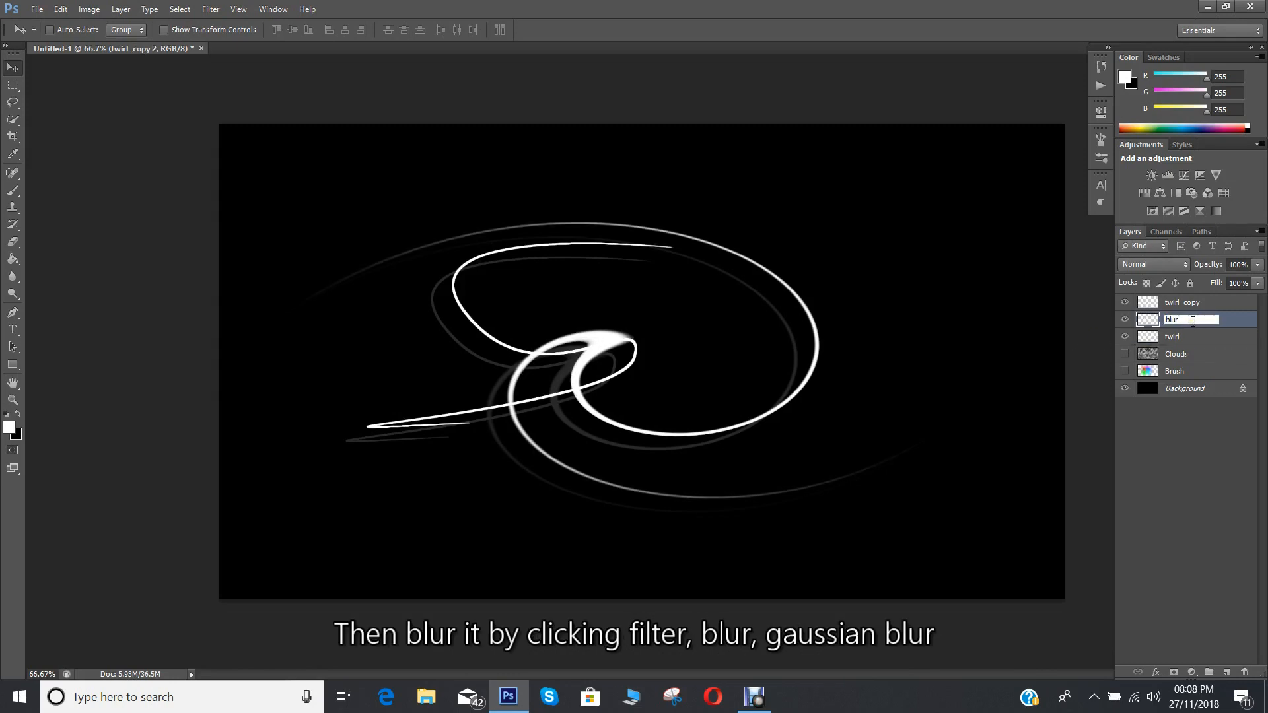
pyautogui.press('Return')
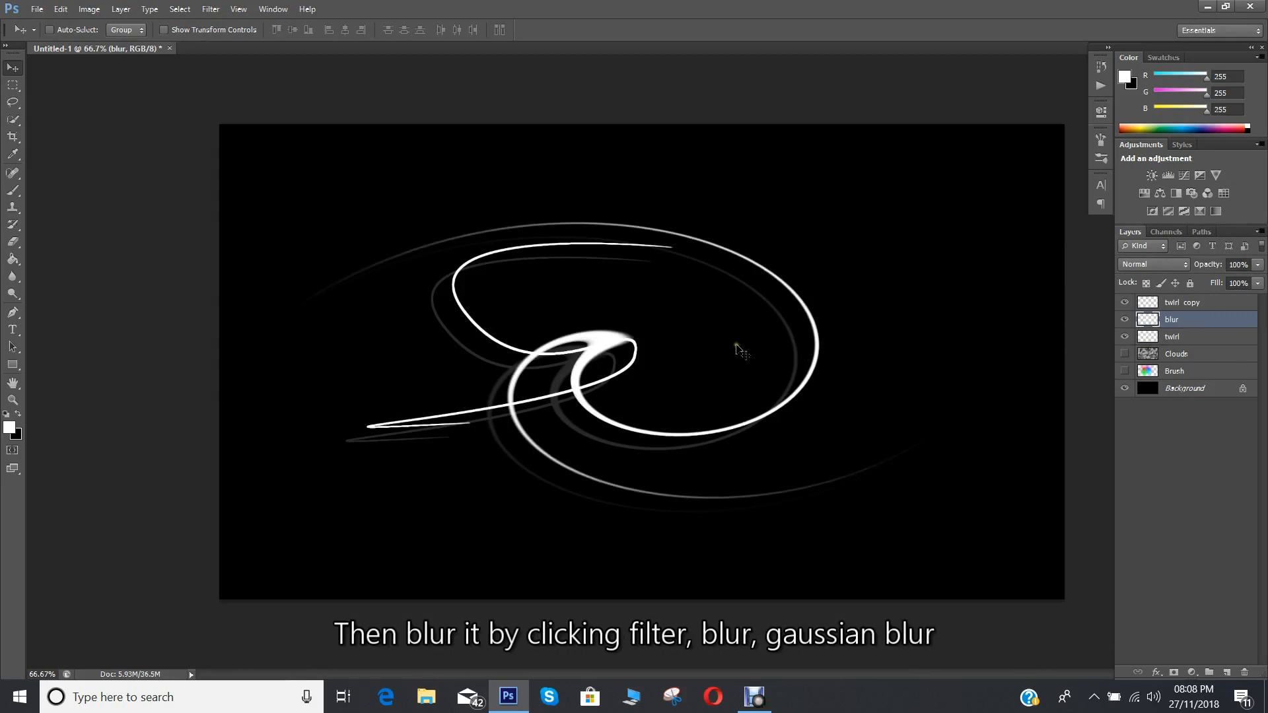
# Apply a Gaussian Blur with a radius of 20 pixels to the blur layer
pyautogui.click(198, 9)
pyautogui.moveTo(370, 176)
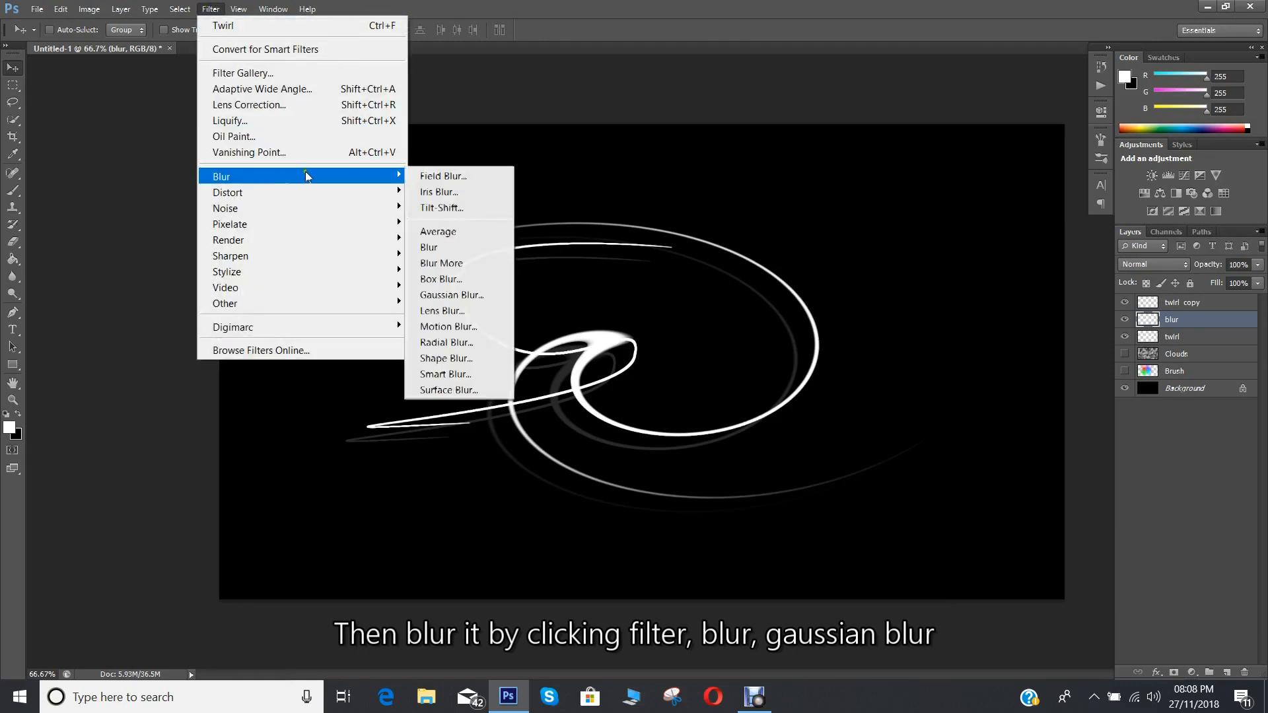
pyautogui.click(449, 291)
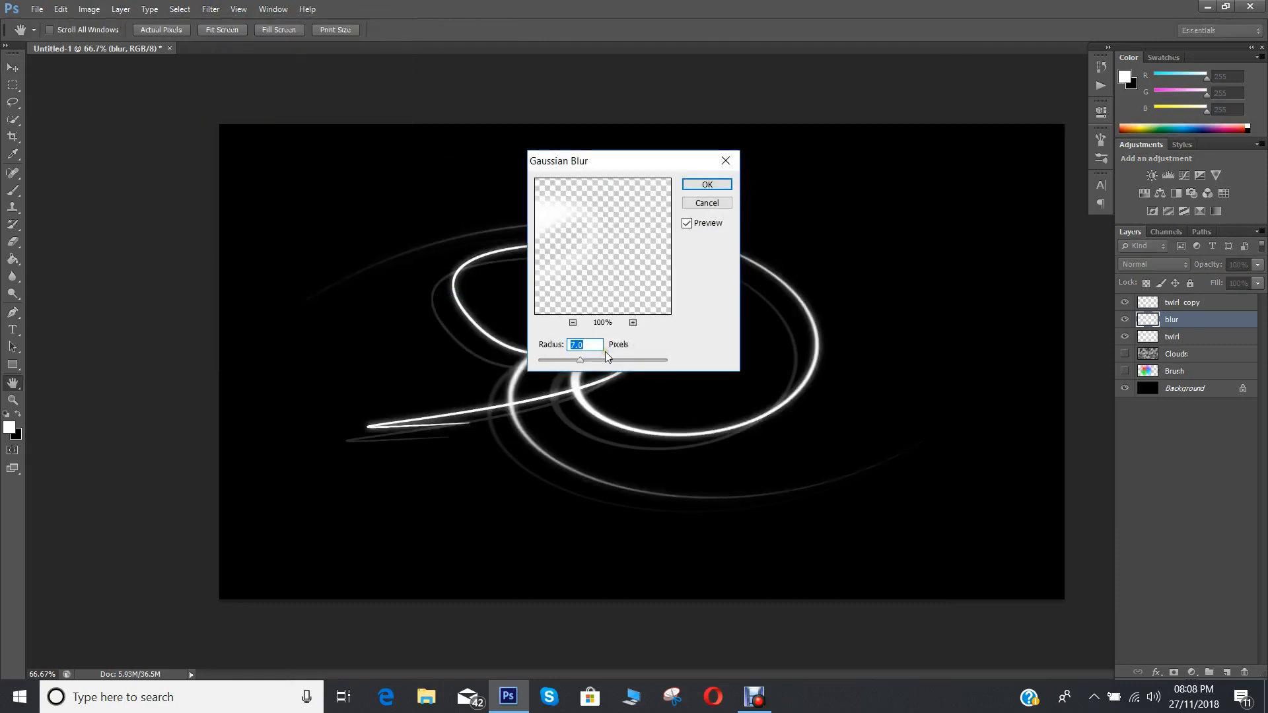
pyautogui.write('20')
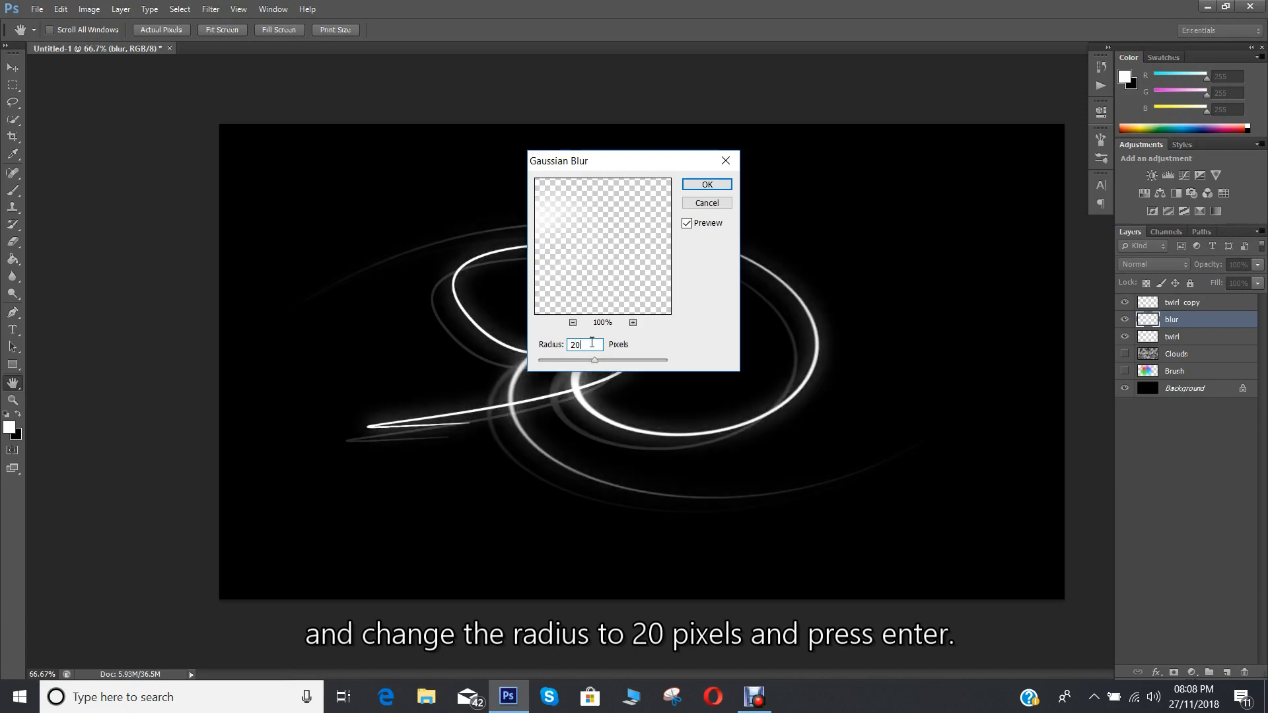
pyautogui.press('Return')
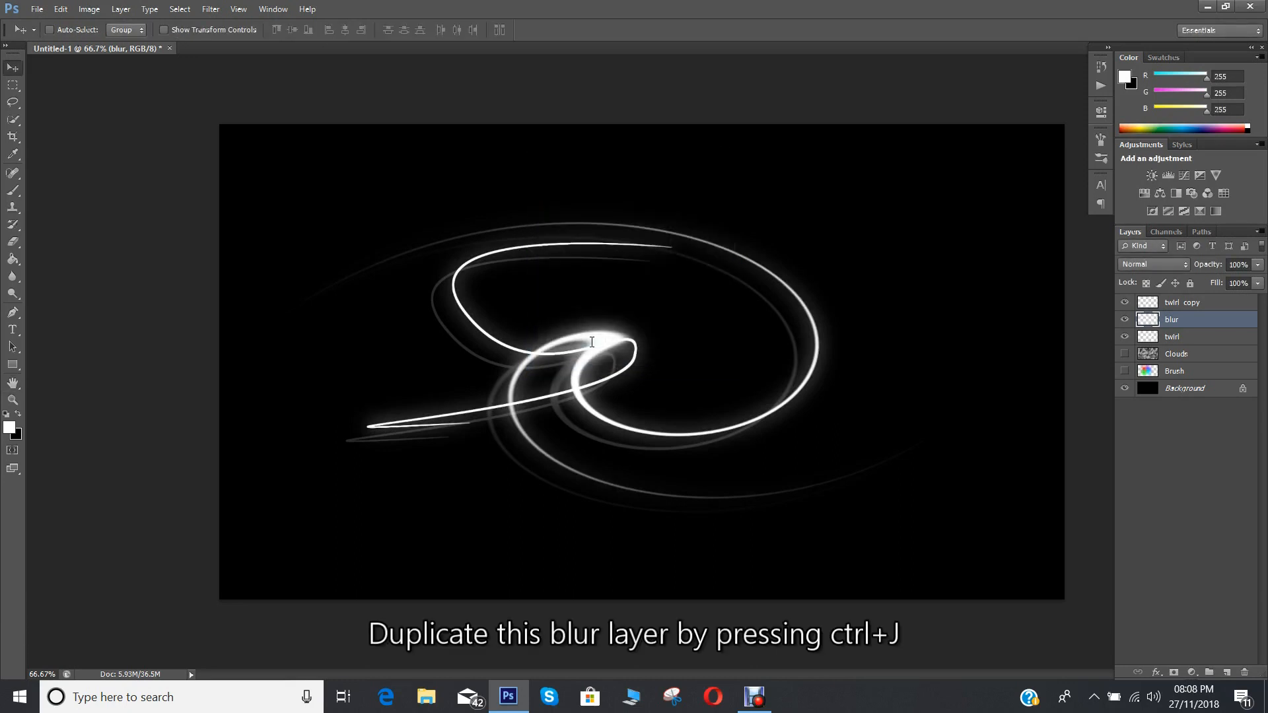
# Duplicate the blur layer and merge the two blur layers to strengthen the glow
pyautogui.hotkey('ctrl', 'j')
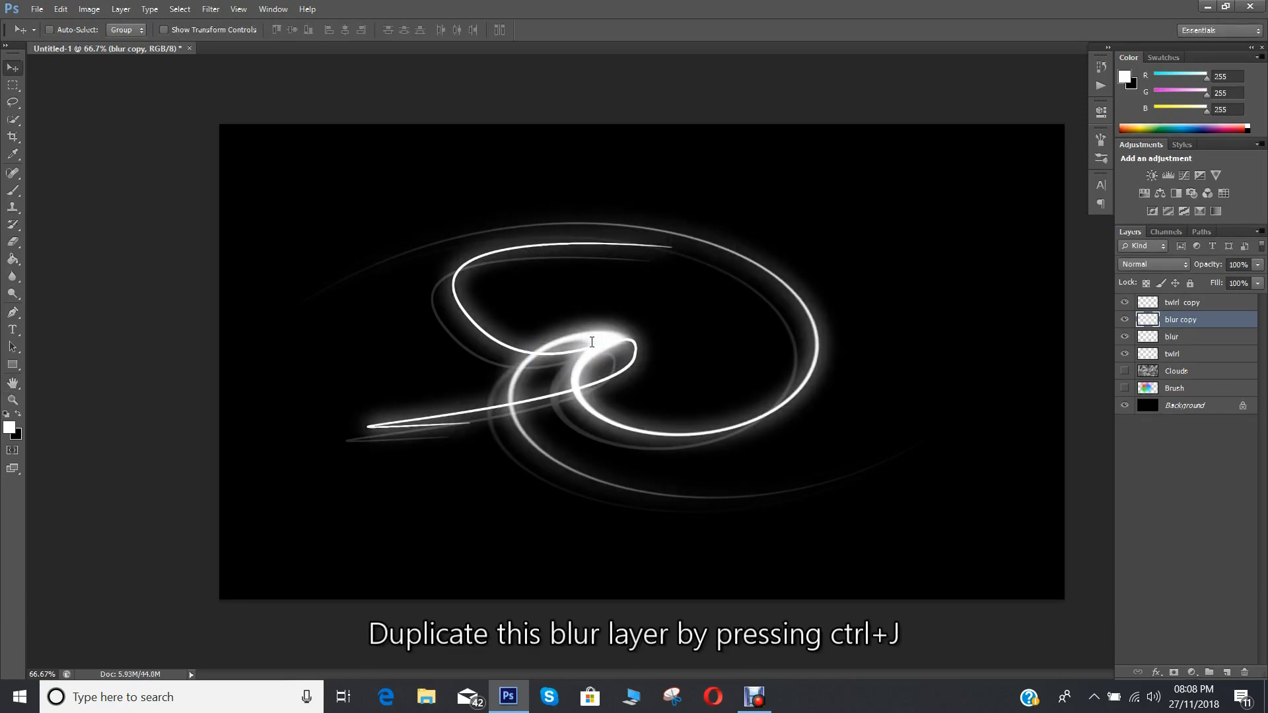
pyautogui.keyDown('ctrl'); pyautogui.click(1177, 340); pyautogui.keyUp('ctrl')
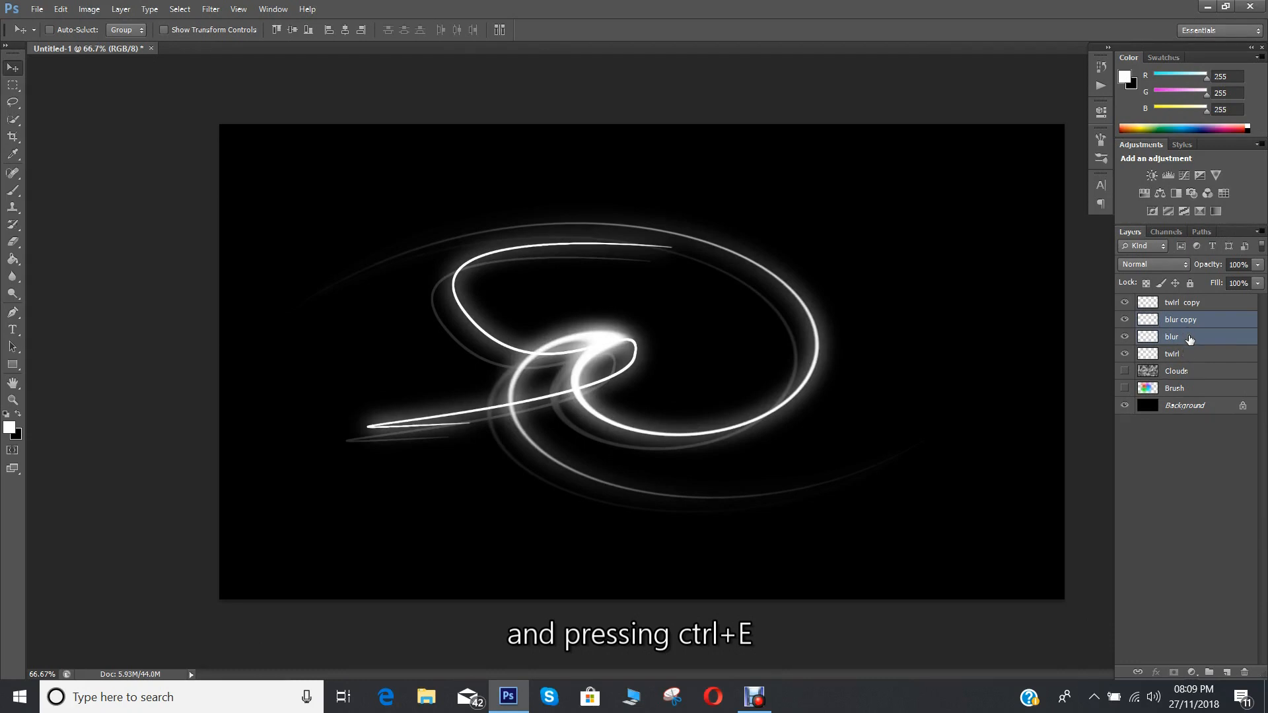
pyautogui.hotkey('ctrl', 'e')
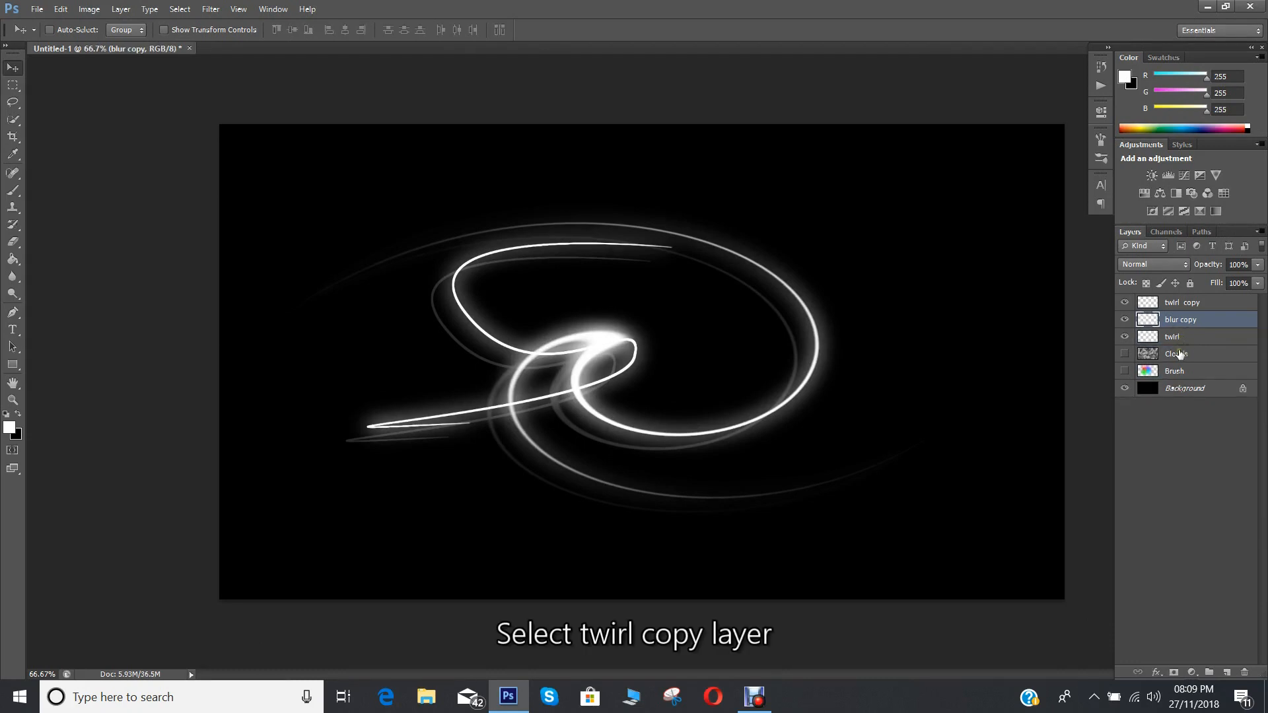
# Load the twirl layer's shape as a selection and add a Gradient fill layer above the twirl copy layer
pyautogui.click(1184, 304)
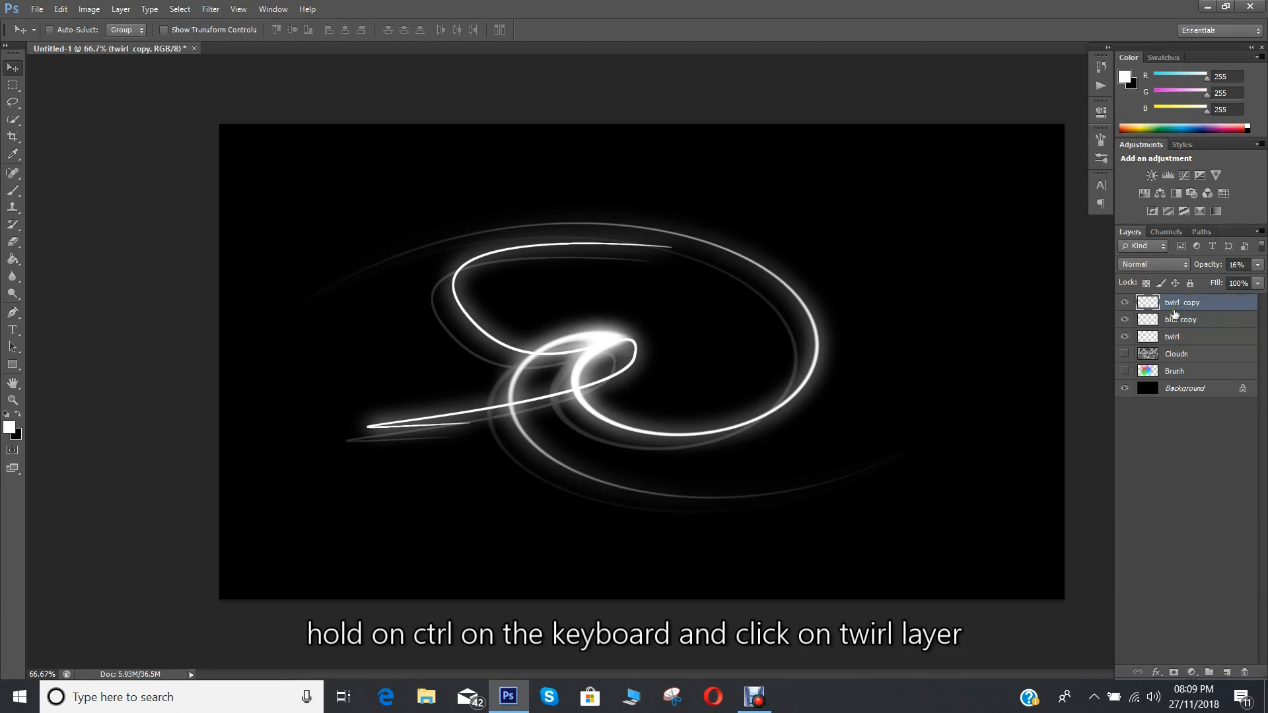
pyautogui.keyDown('ctrl'); pyautogui.click(1147, 340); pyautogui.keyUp('ctrl')
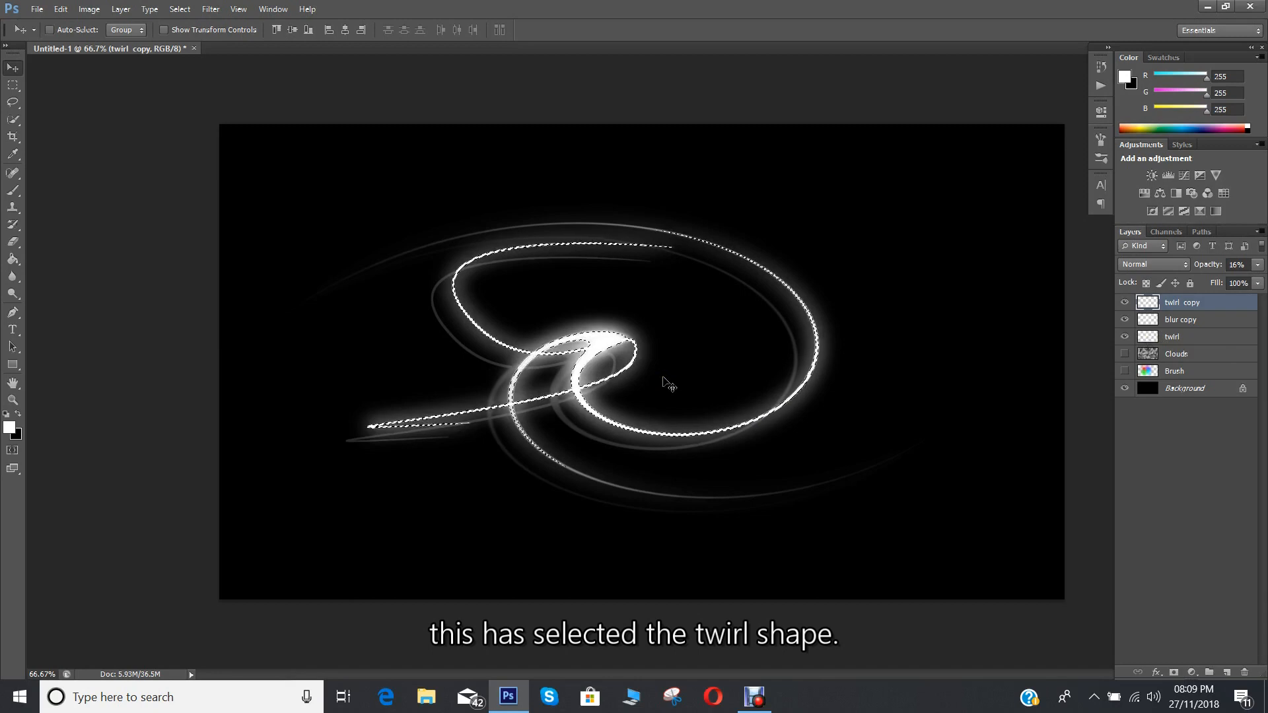
pyautogui.click(1192, 672)
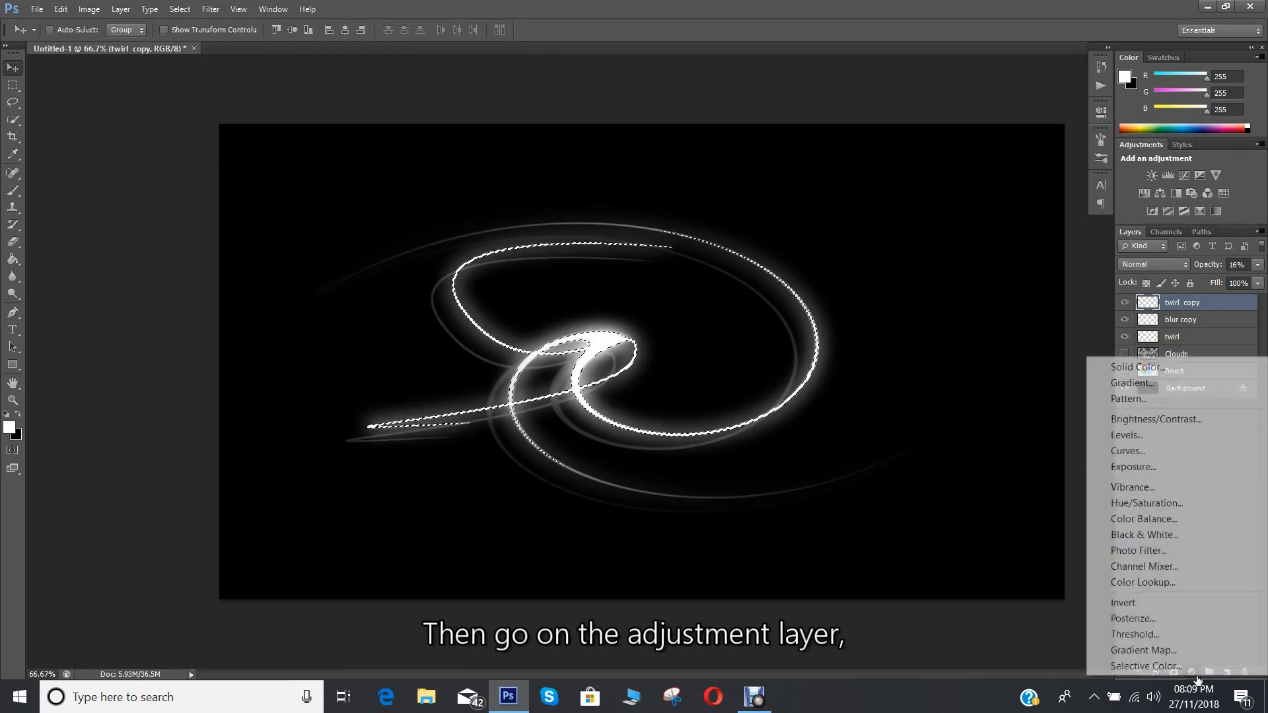
pyautogui.click(1179, 384)
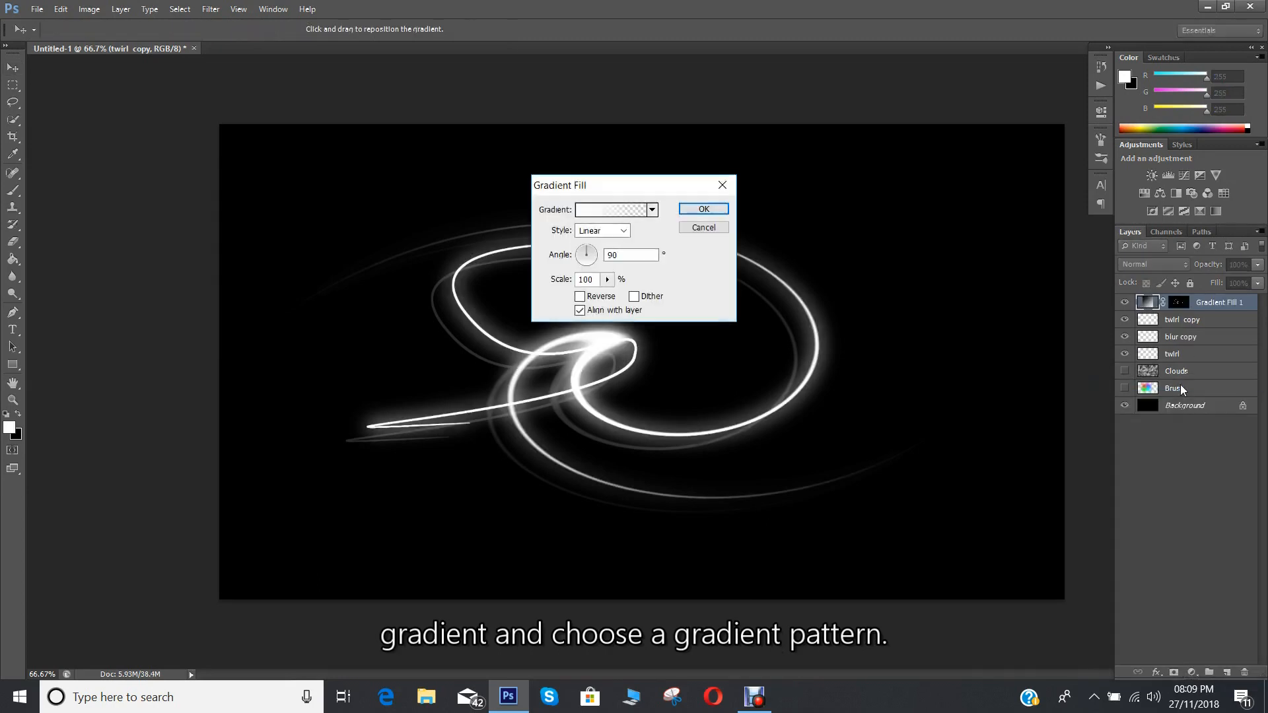
# Give the fill layer the orange-yellow-orange gradient, spread the yellow across most of it with the midpoint at 88%, and apply it
pyautogui.click(605, 210)
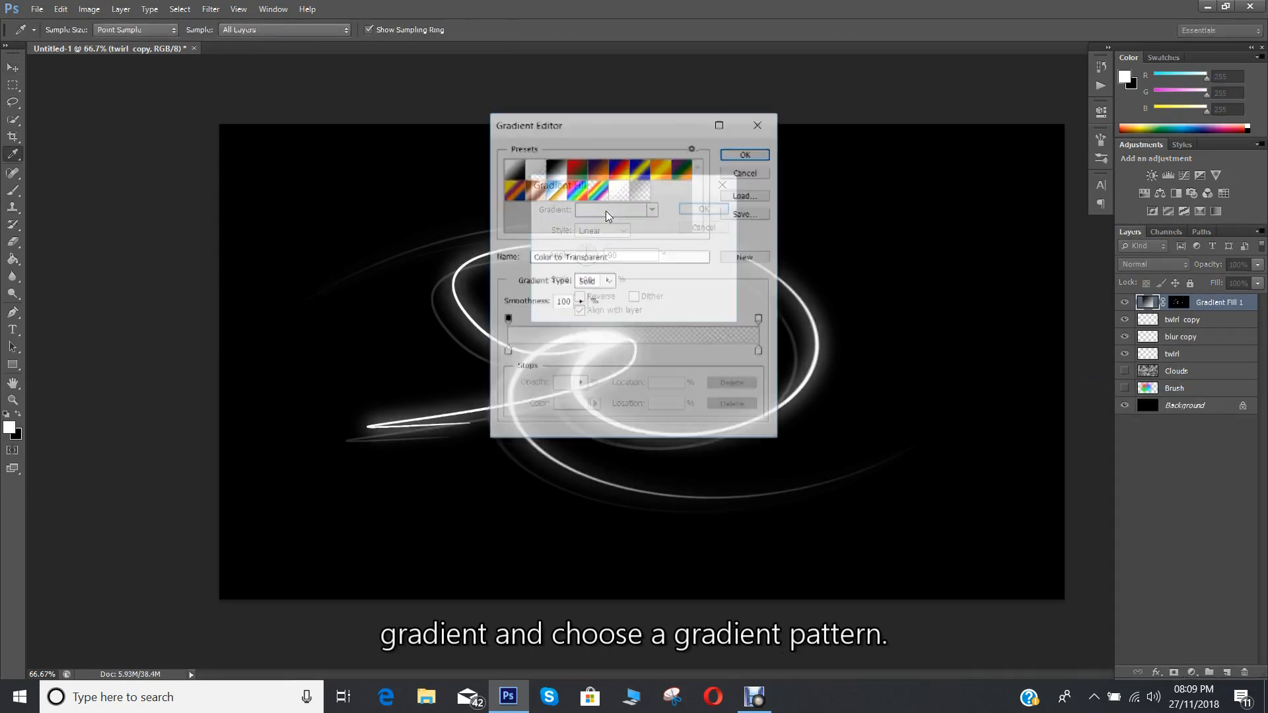
pyautogui.click(660, 169)
pyautogui.moveTo(634, 351); pyautogui.dragTo(730, 356)
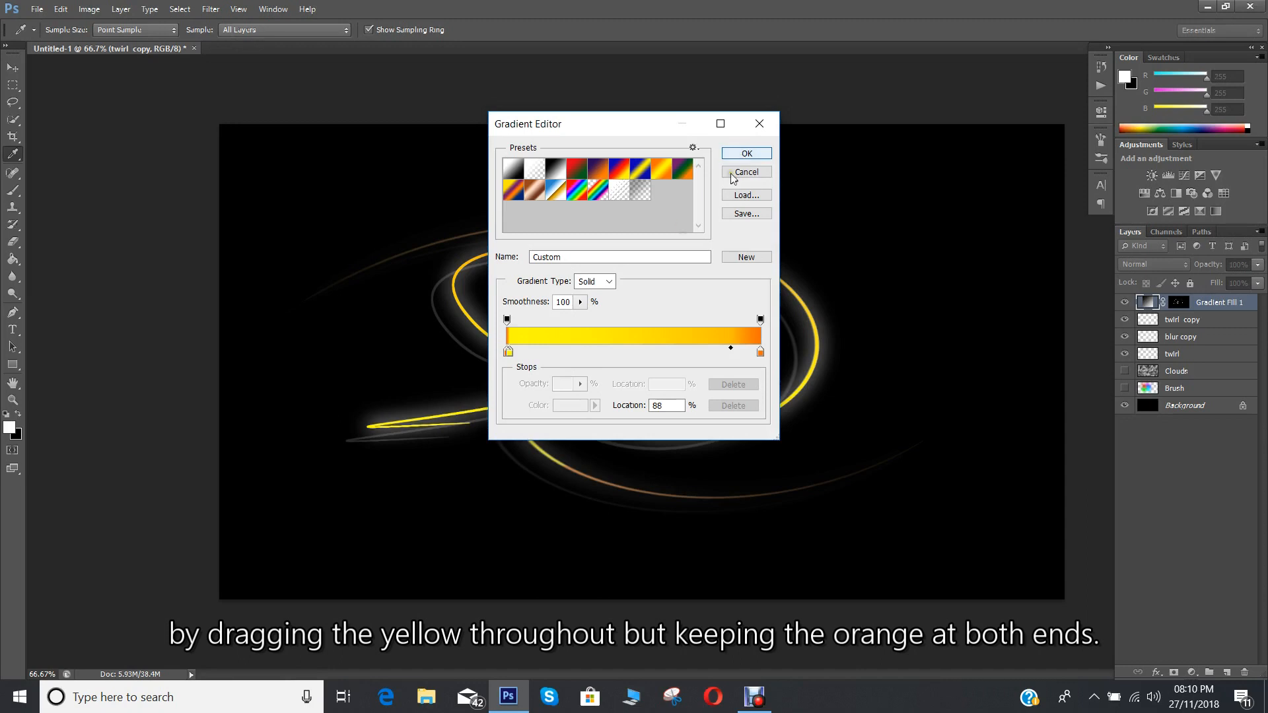
pyautogui.doubleClick(508, 351)
pyautogui.click(855, 283)
pyautogui.click(741, 140)
pyautogui.click(959, 129)
pyautogui.click(742, 157)
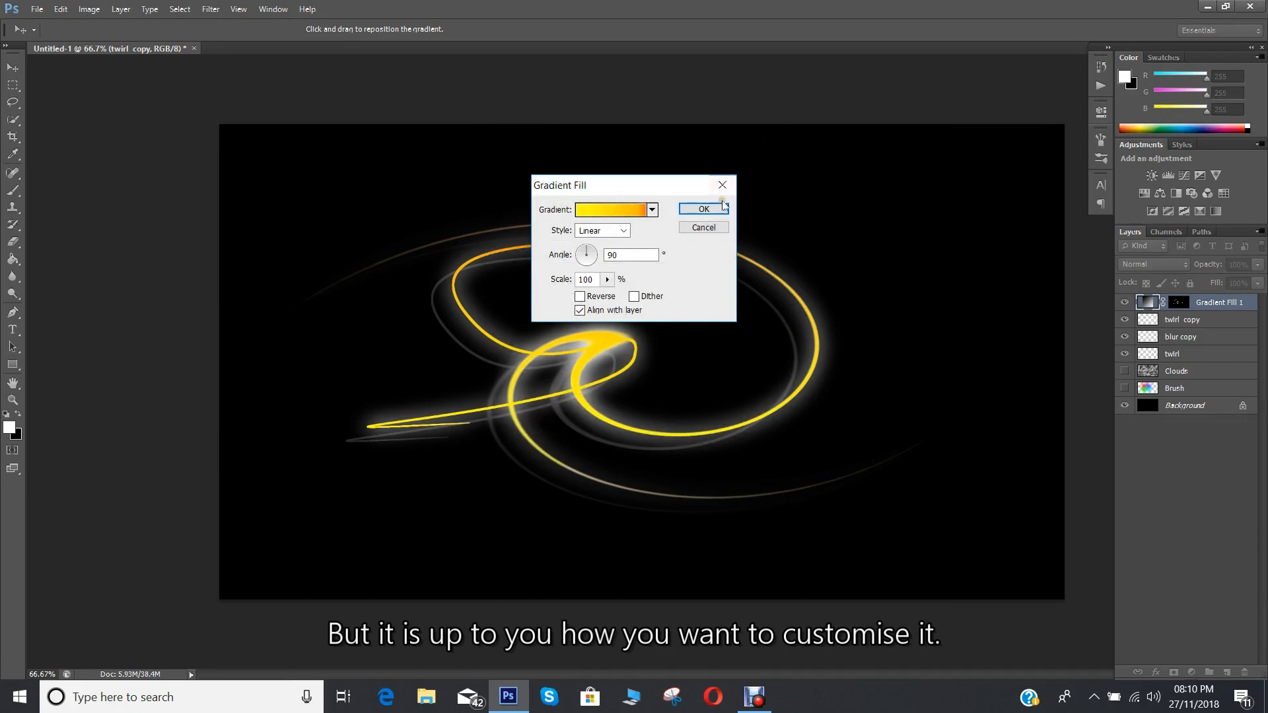
pyautogui.click(720, 209)
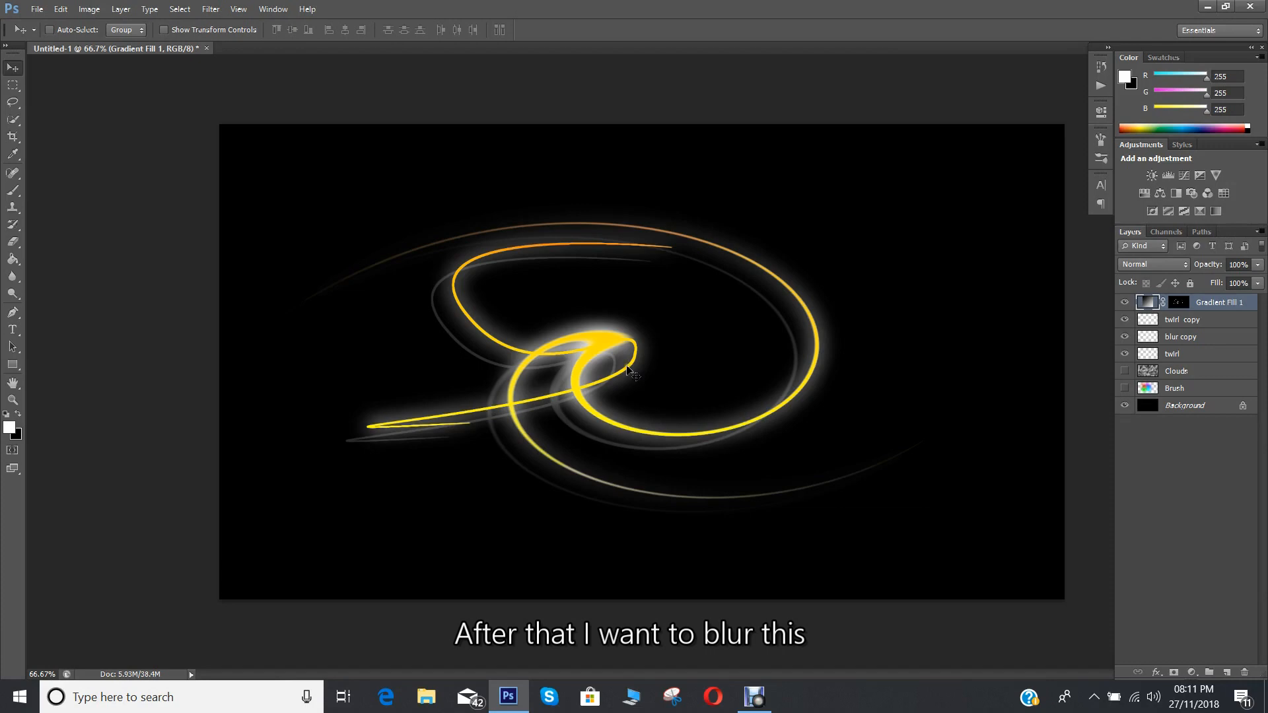
# Rasterize the gradient fill layer and apply a Gaussian Blur with a radius of 7 pixels to it
pyautogui.click(210, 10)
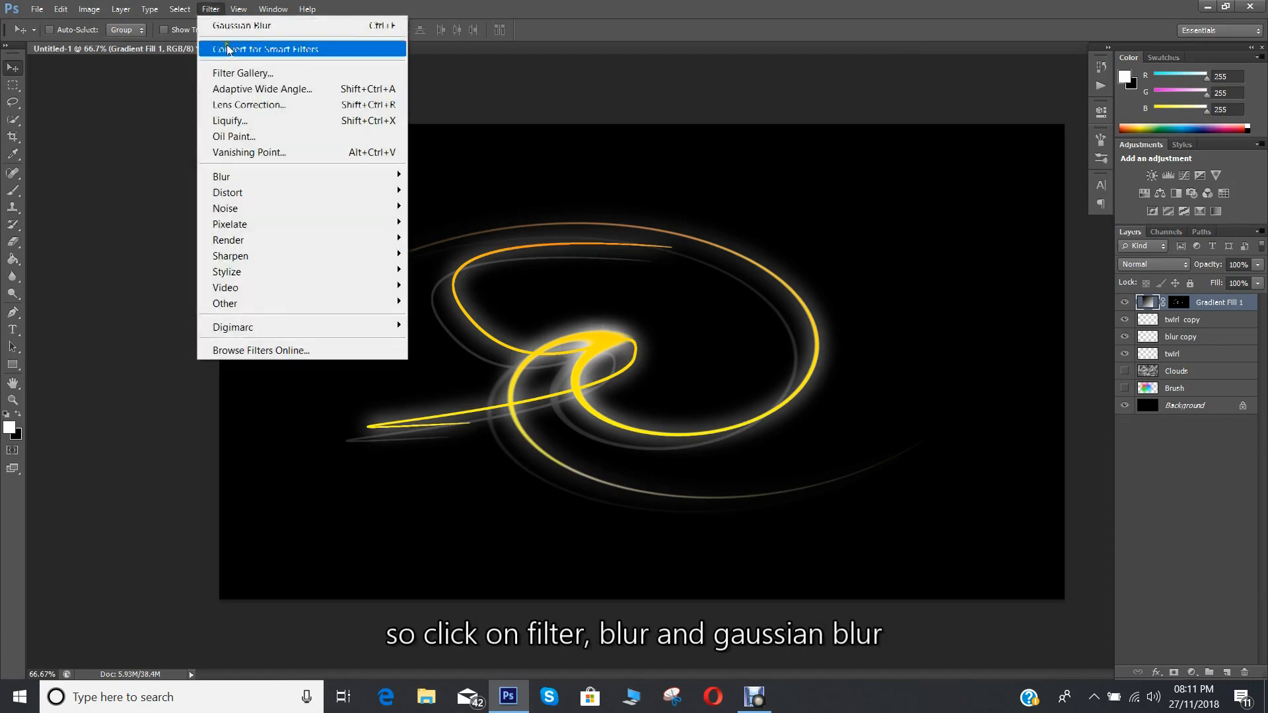
pyautogui.moveTo(374, 175)
pyautogui.click(466, 291)
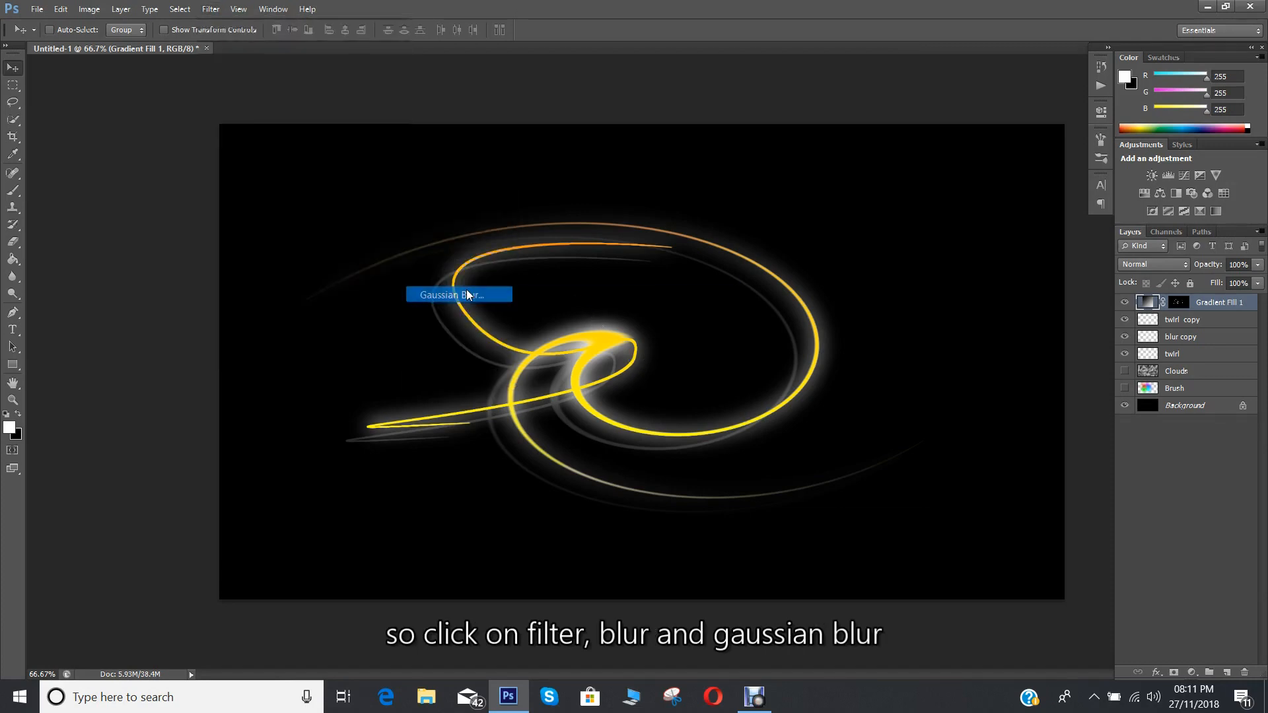
pyautogui.click(596, 270)
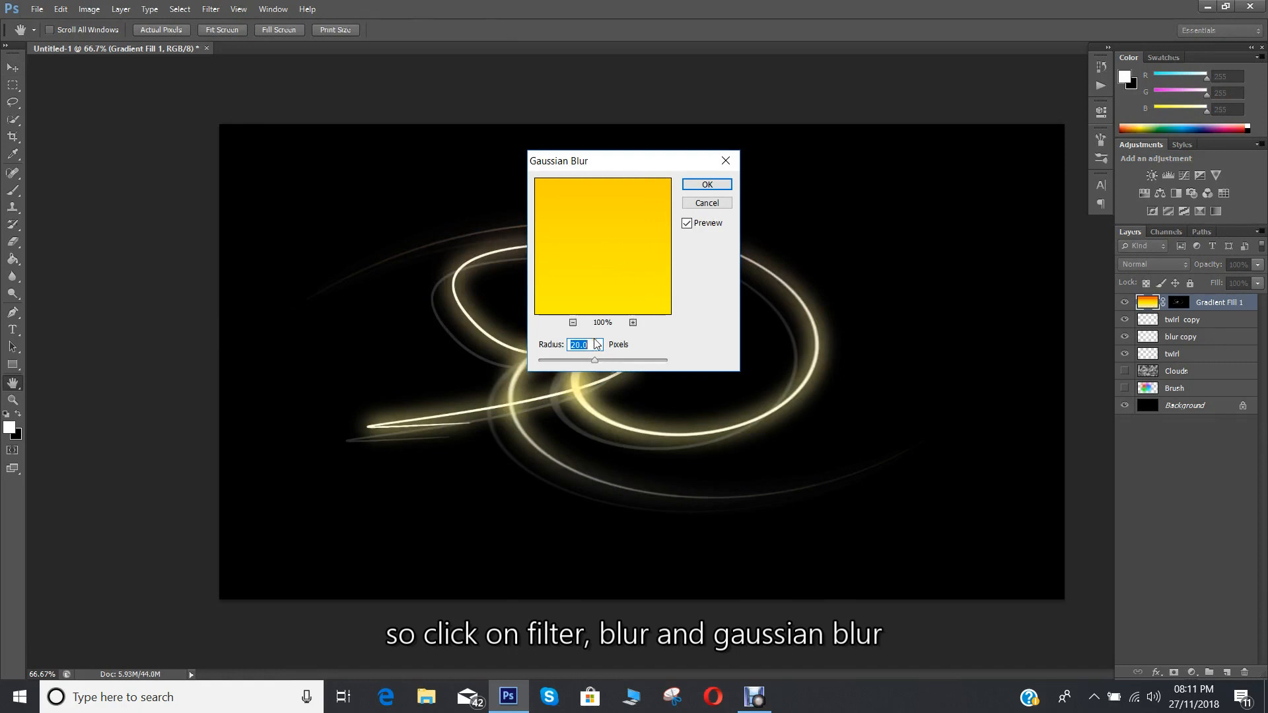
pyautogui.write('7')
pyautogui.press('Return')
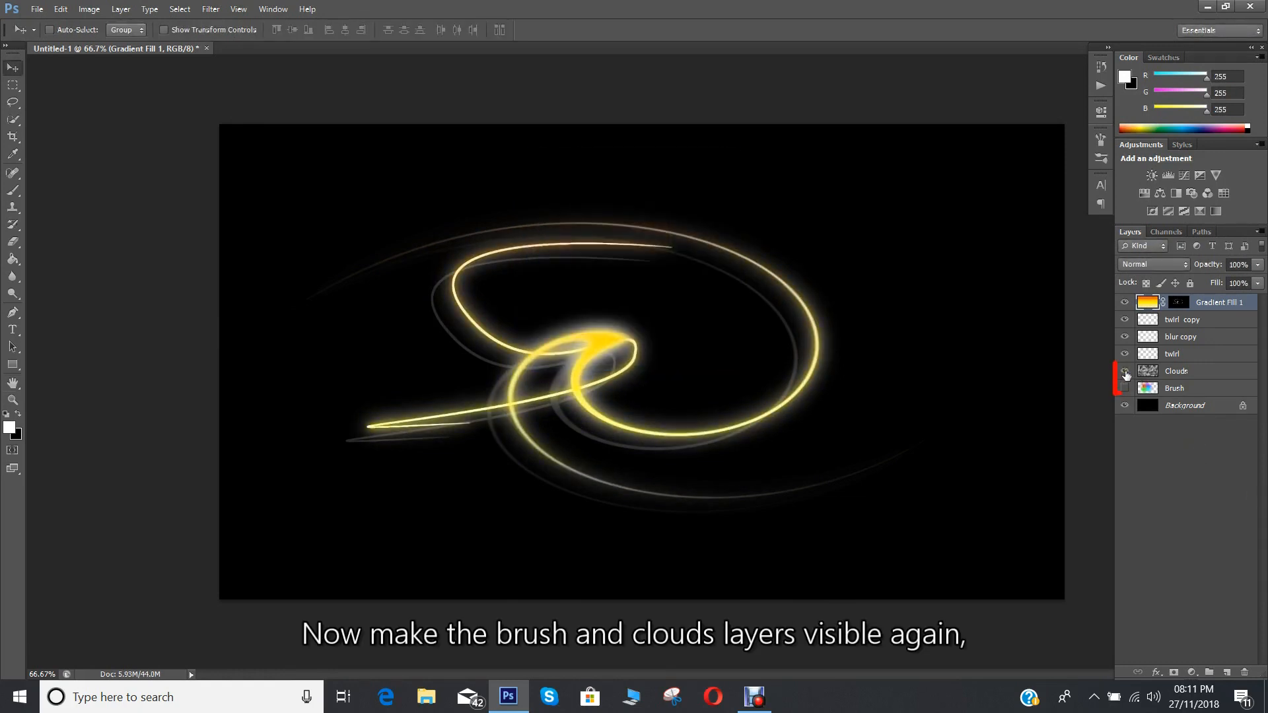
# Make the Clouds and Brush layers visible again and add a new empty layer at the top of the stack
pyautogui.click(1126, 389)
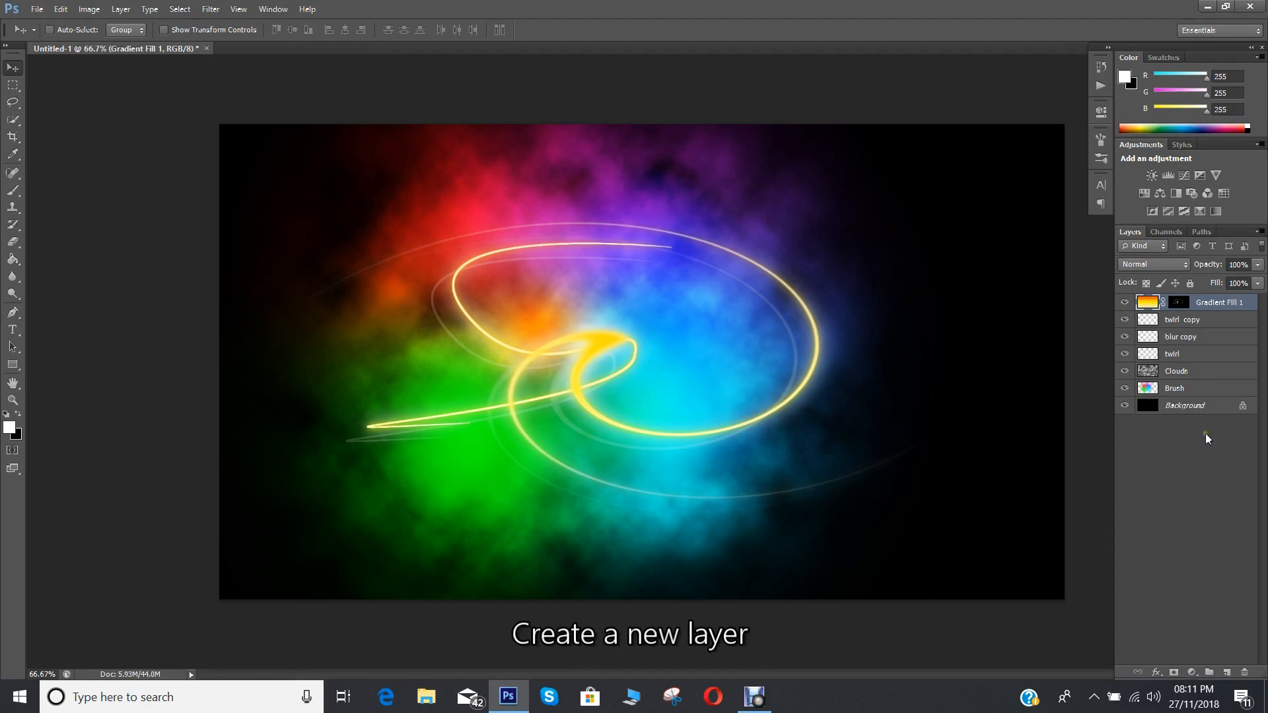
pyautogui.click(1227, 673)
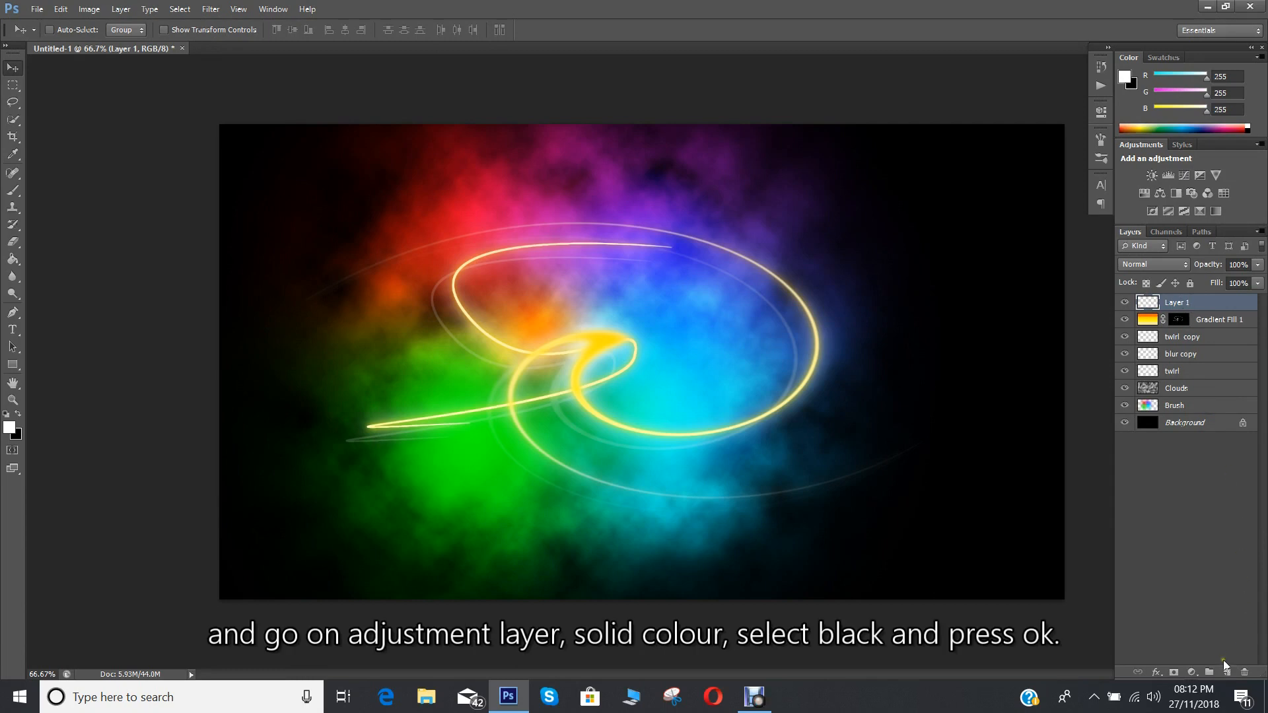
# Add a black (000000) solid colour fill layer above the gradient fill and set its blend mode to Soft Light
pyautogui.click(1194, 672)
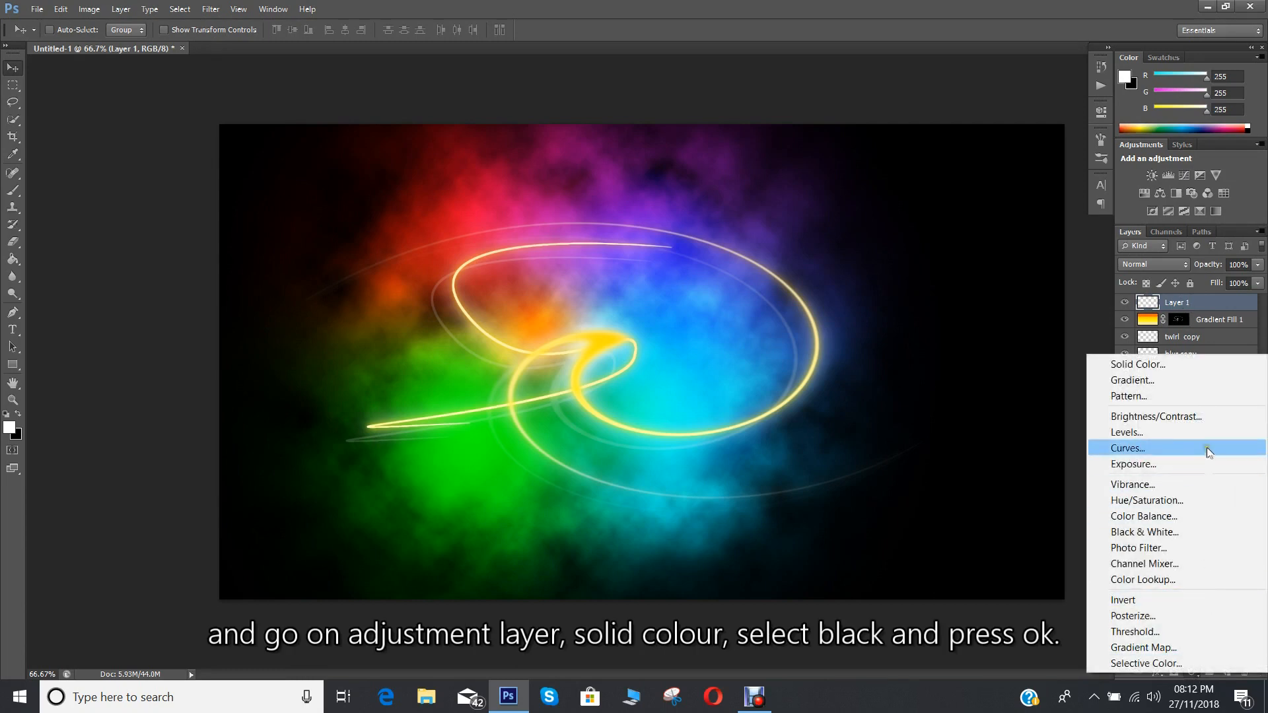
pyautogui.click(1209, 367)
pyautogui.click(675, 305)
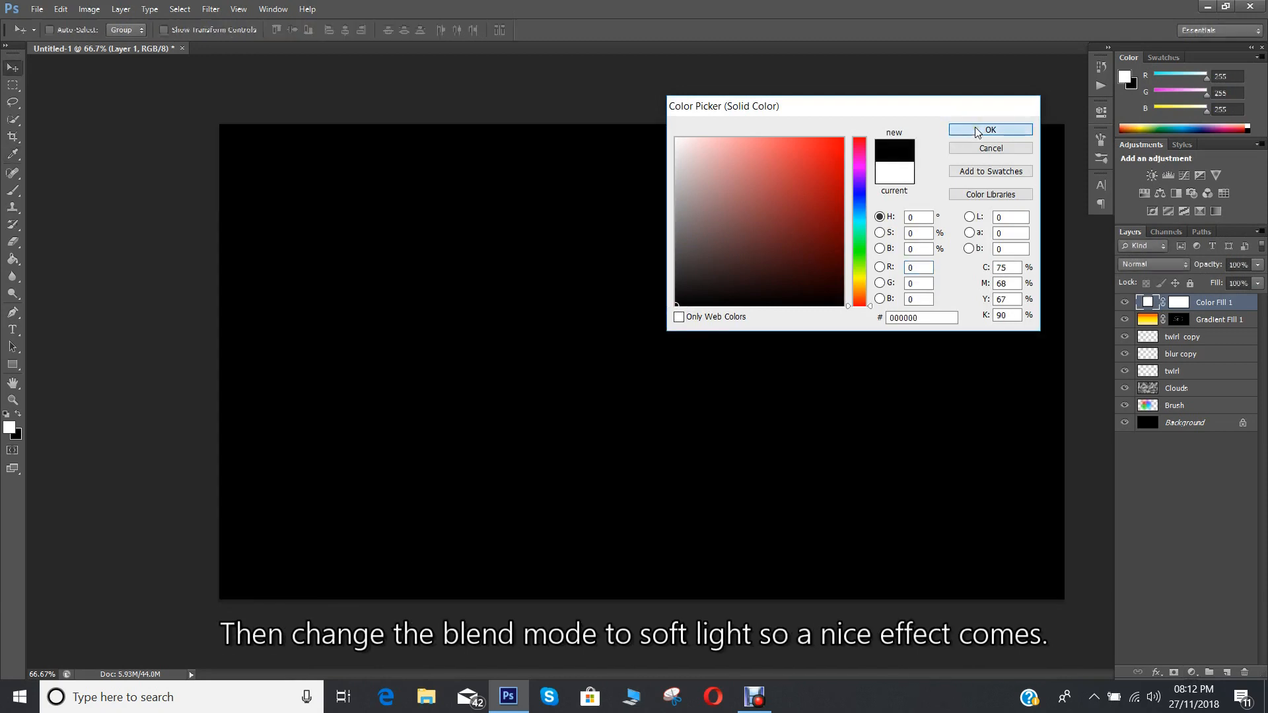
pyautogui.click(990, 129)
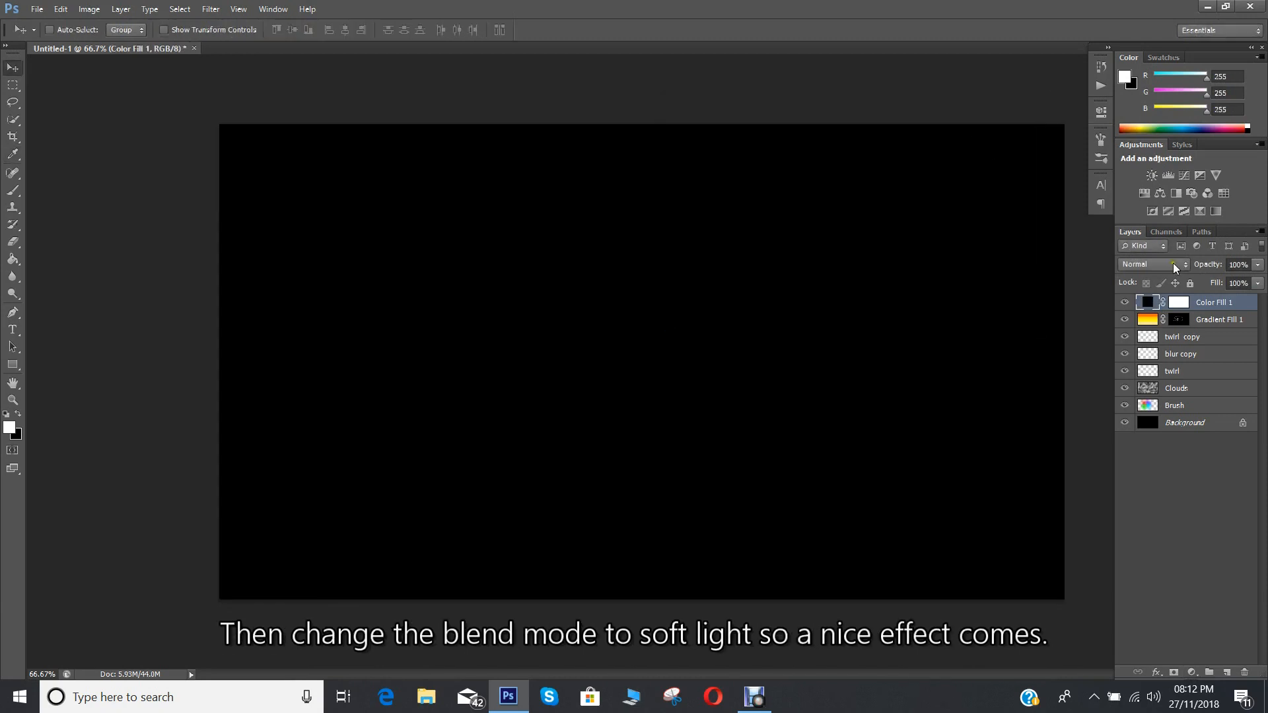
pyautogui.click(1174, 265)
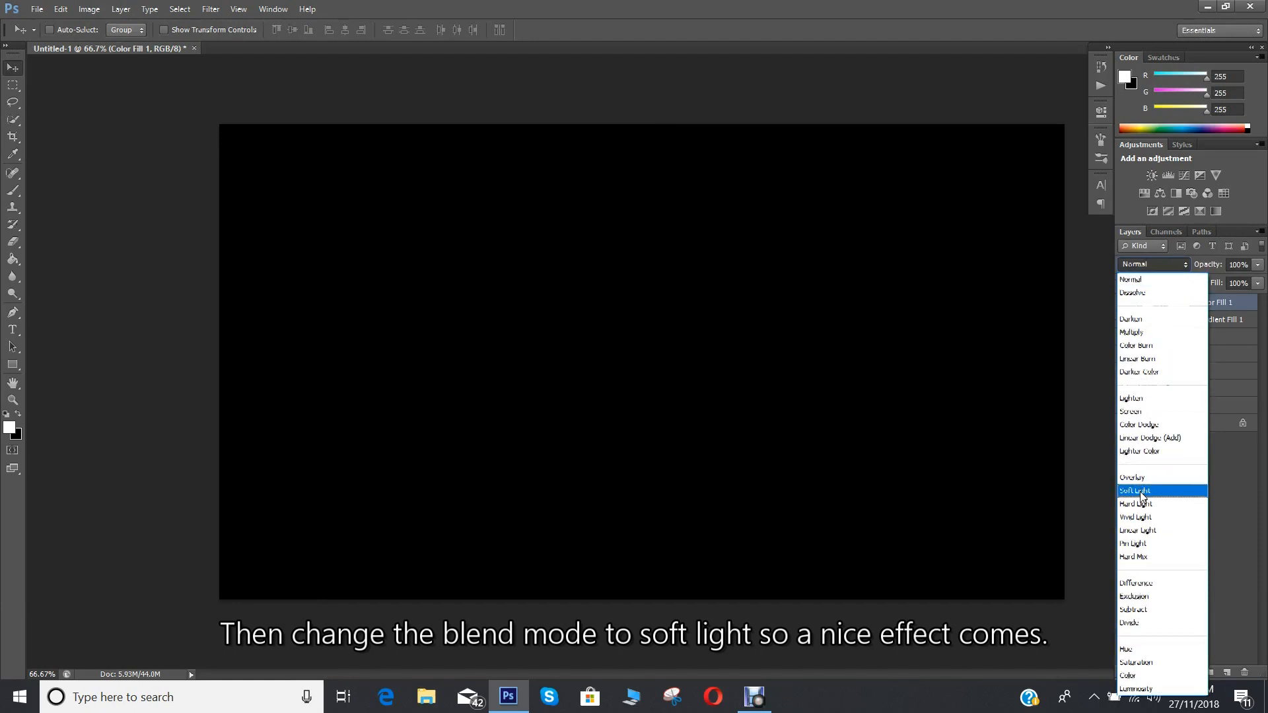
pyautogui.click(1140, 492)
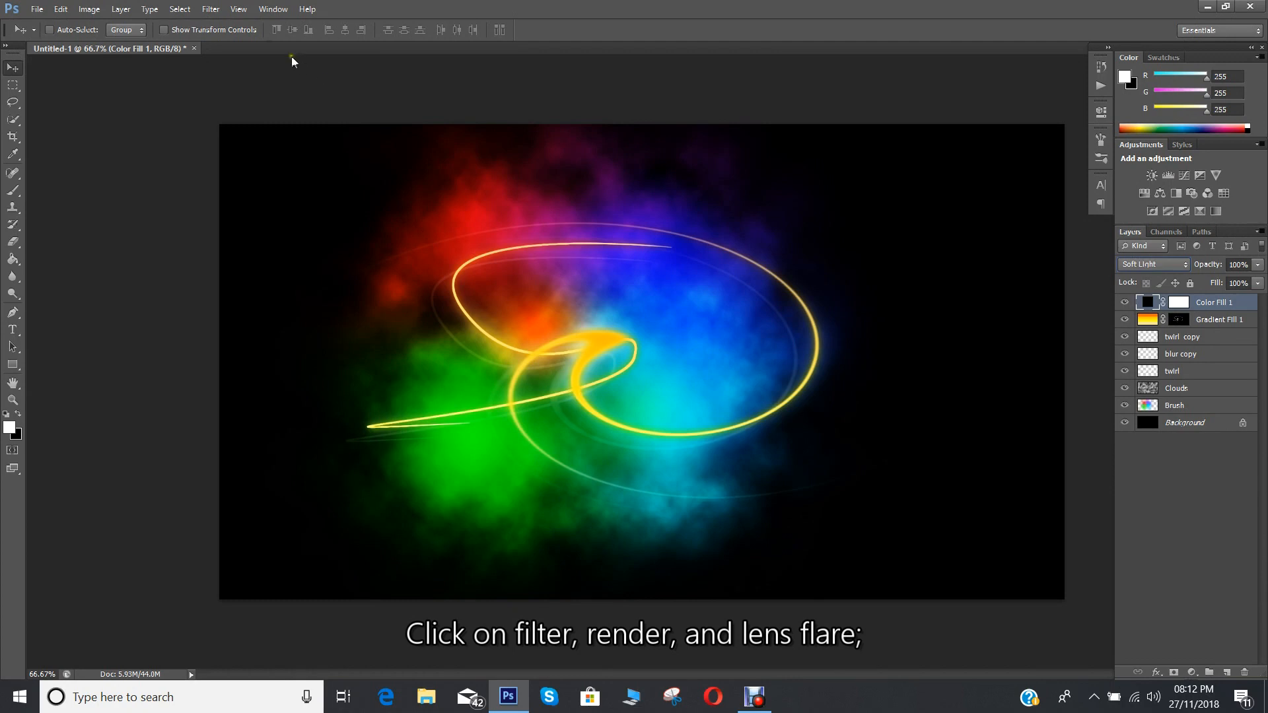
# Rasterize the black fill layer and render a Movie Prime lens flare on it with 121% brightness
pyautogui.click(213, 9)
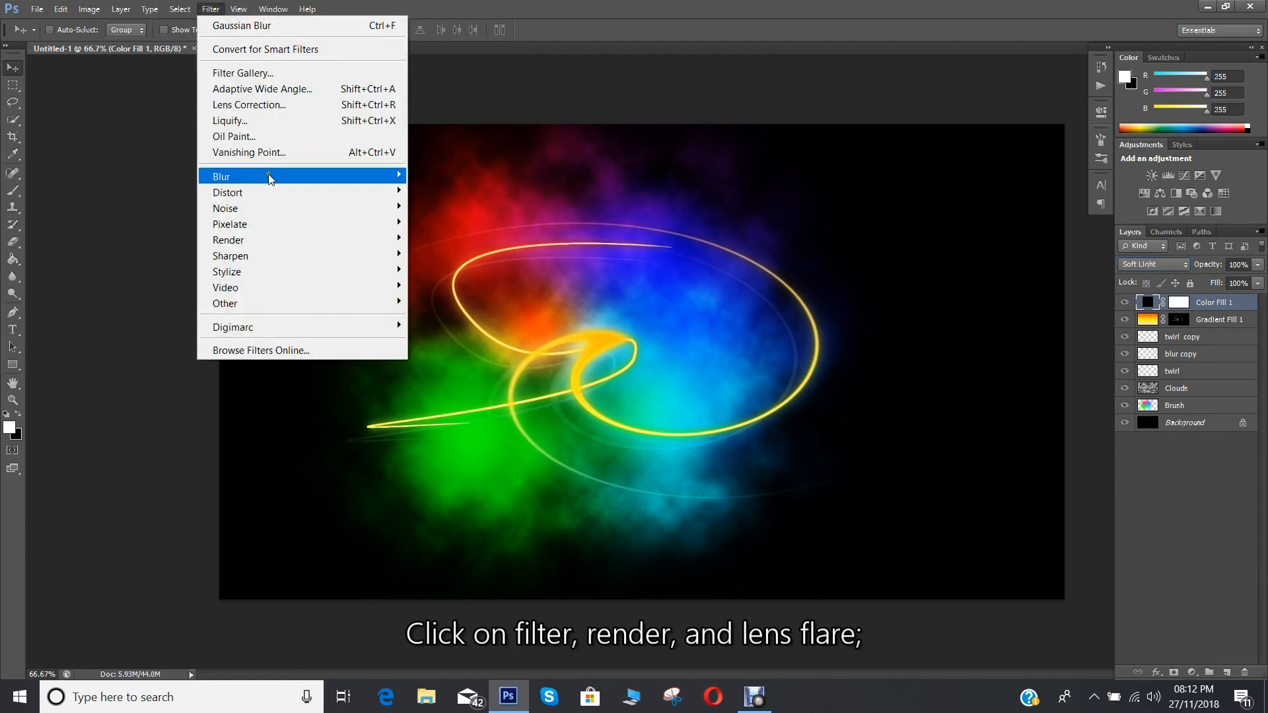
pyautogui.moveTo(331, 241)
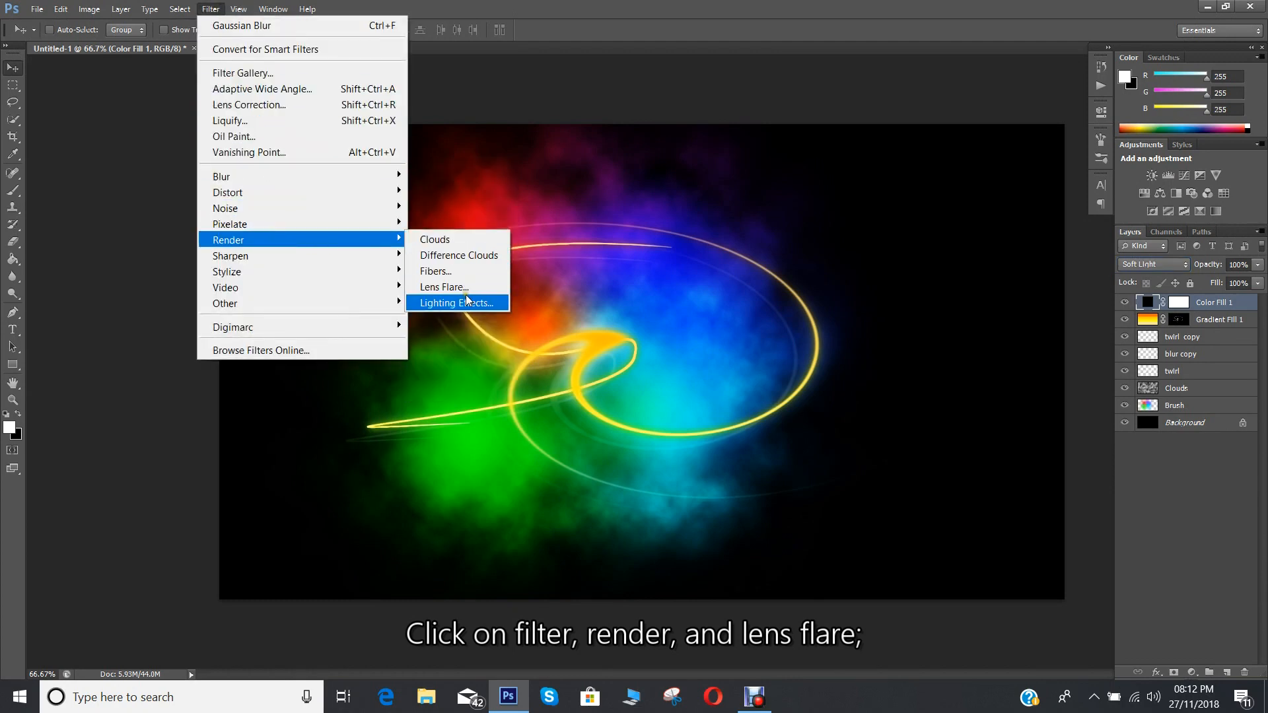
pyautogui.click(584, 271)
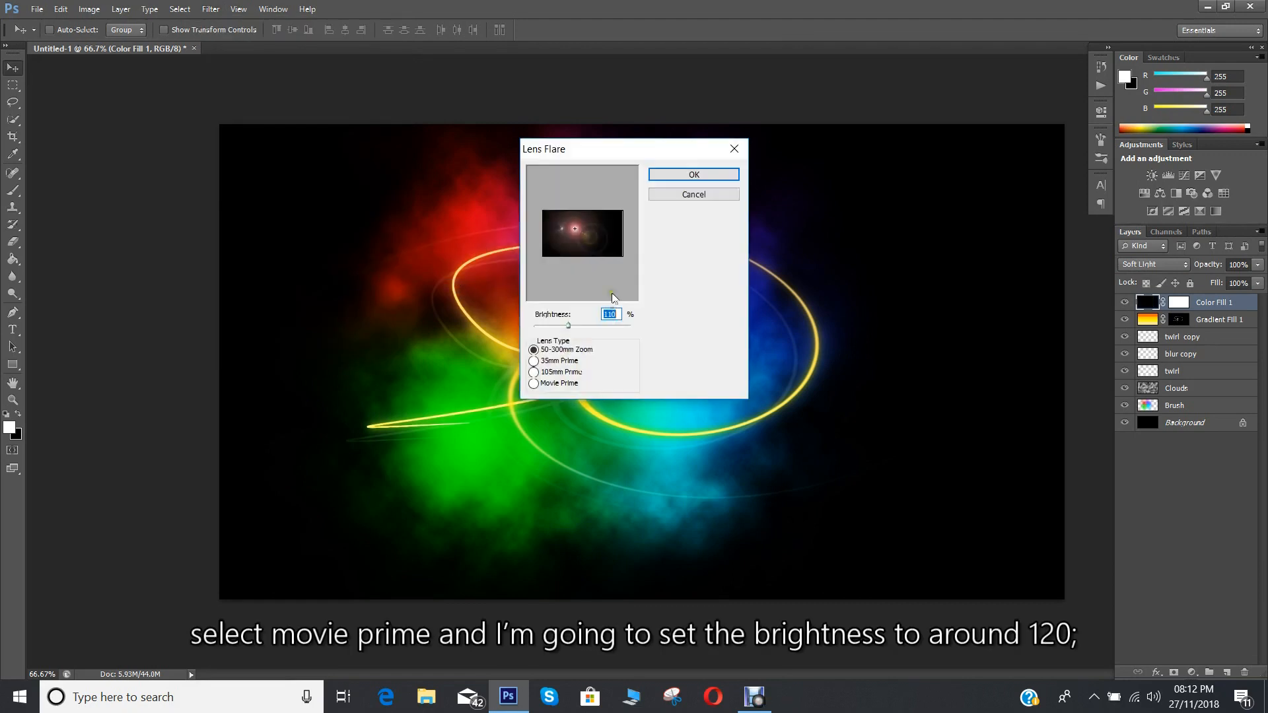
pyautogui.click(547, 383)
pyautogui.moveTo(568, 325)
pyautogui.mouseDown()
pyautogui.moveTo(591, 330)
pyautogui.moveTo(573, 333)
pyautogui.mouseUp()
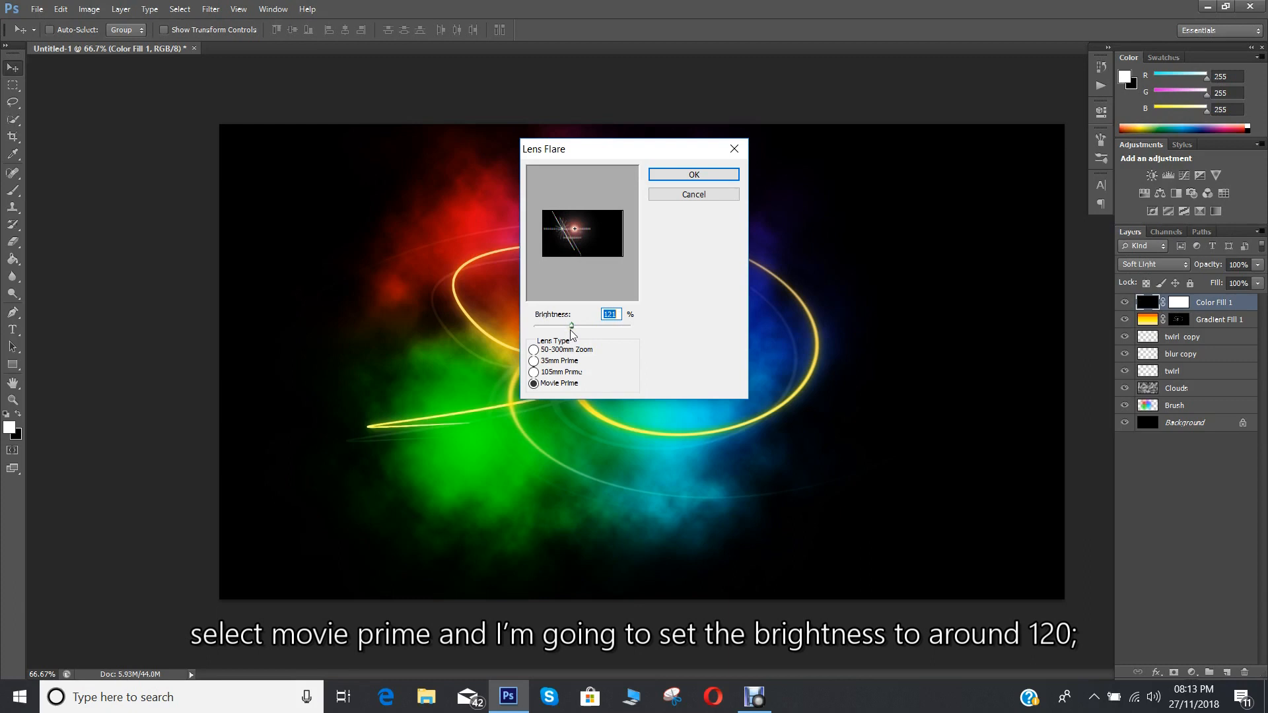
pyautogui.click(717, 174)
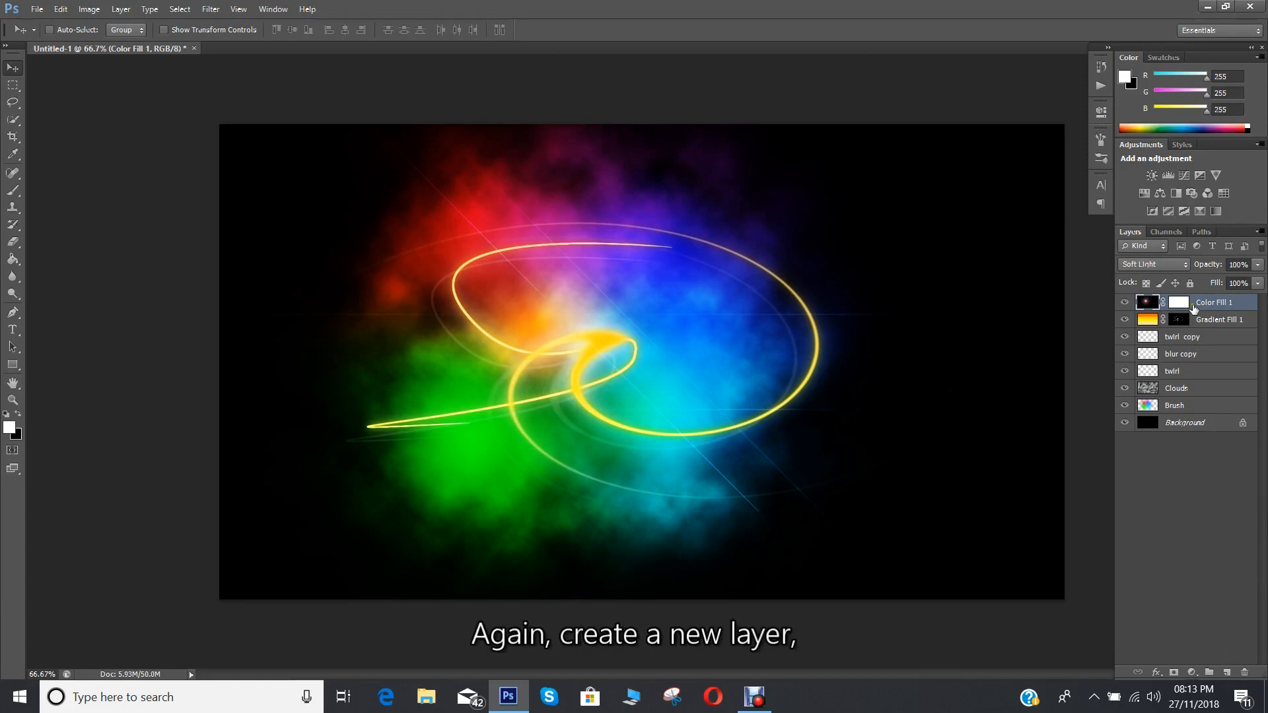
# Add a new empty layer above the black fill and choose a 55 px star sparkle brush
pyautogui.click(1225, 671)
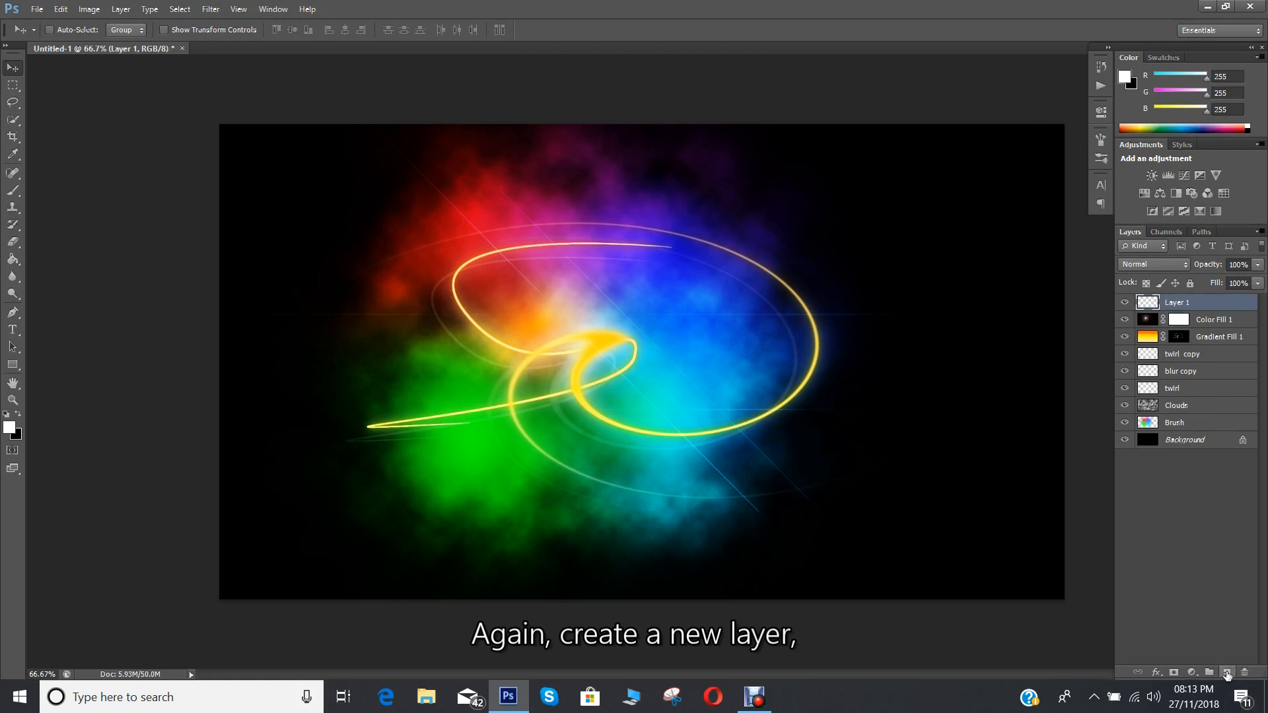
pyautogui.click(13, 191)
pyautogui.click(55, 189)
pyautogui.click(58, 30)
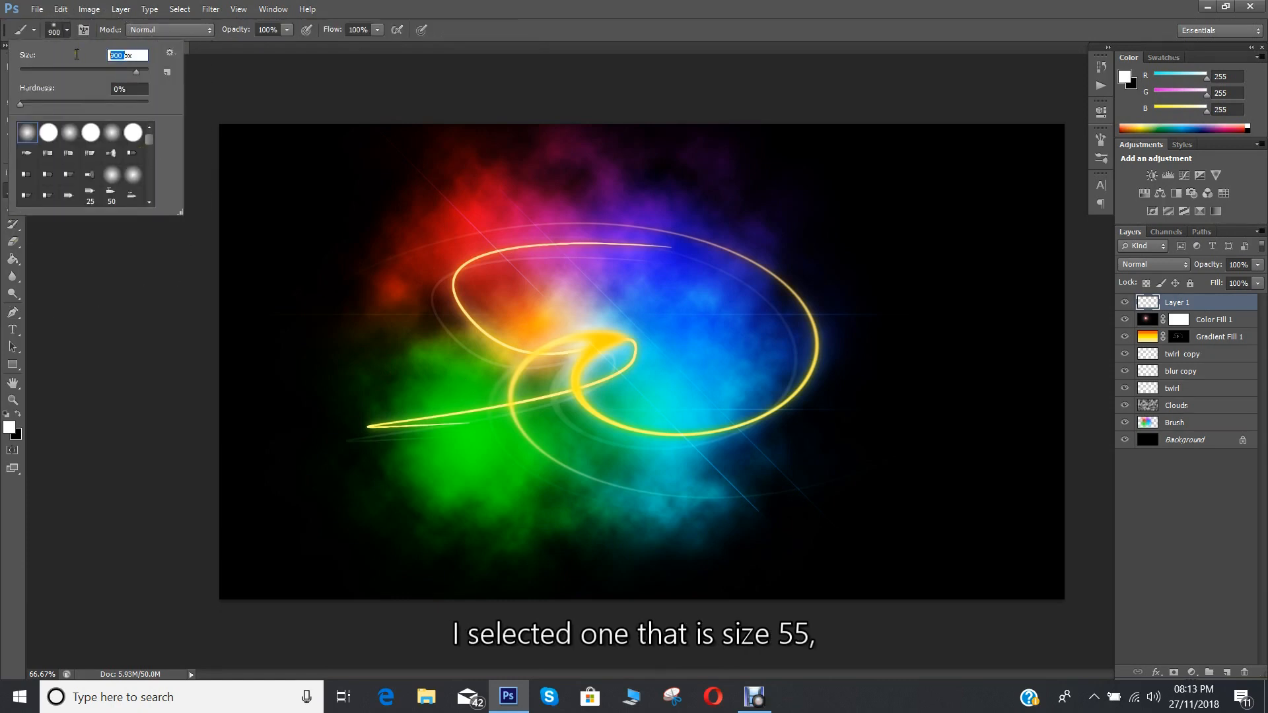
pyautogui.click(882, 229)
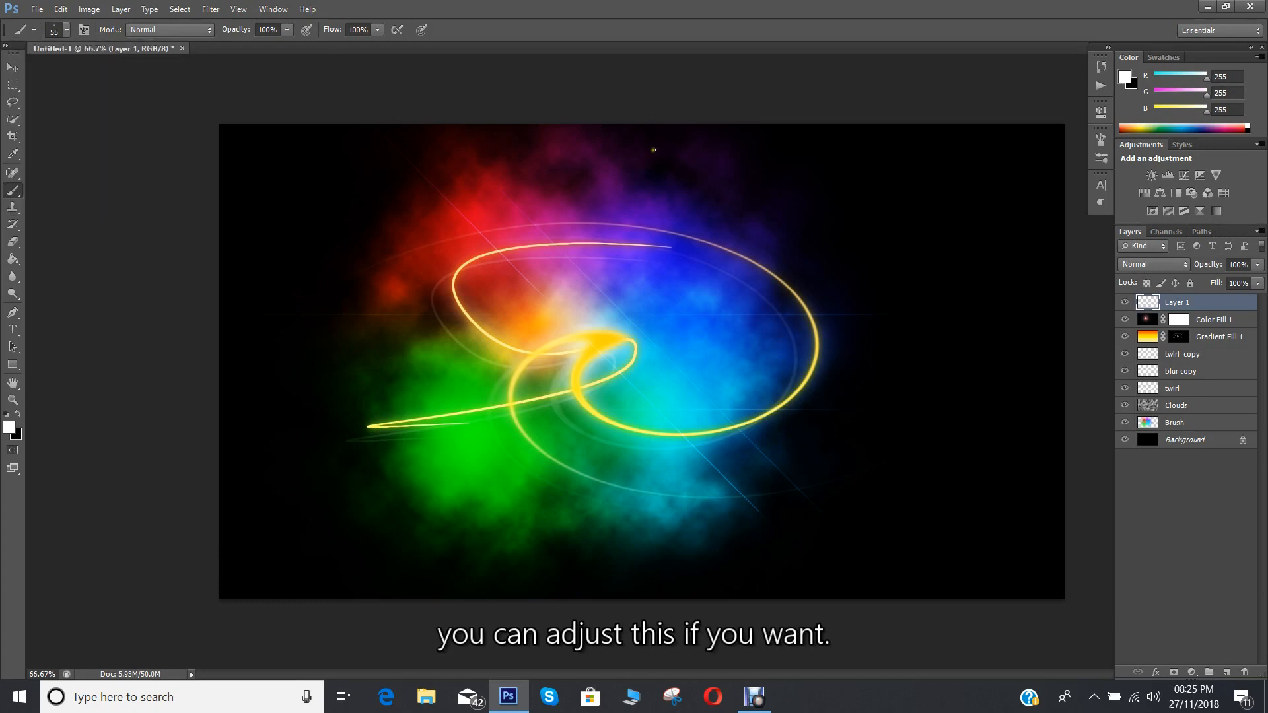
# Set the sparkle brush's tip spacing to 45% in the brush settings
pyautogui.click(272, 9)
pyautogui.click(286, 121)
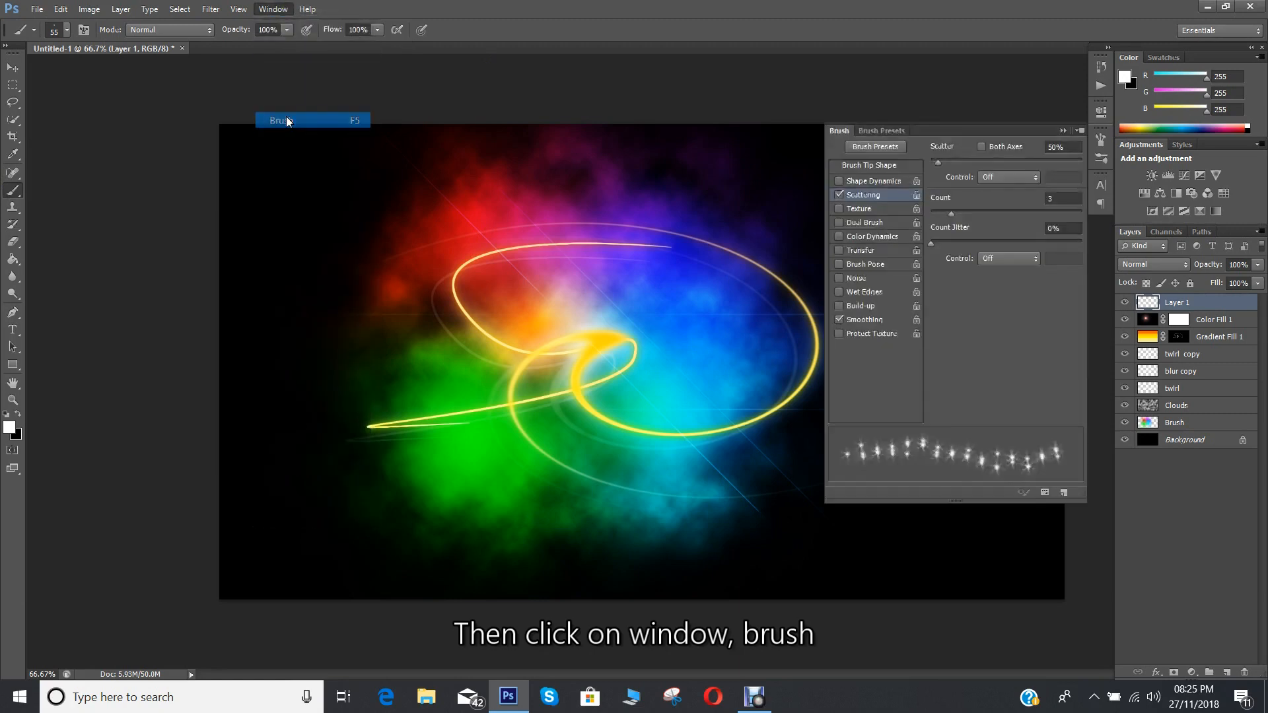
pyautogui.click(870, 165)
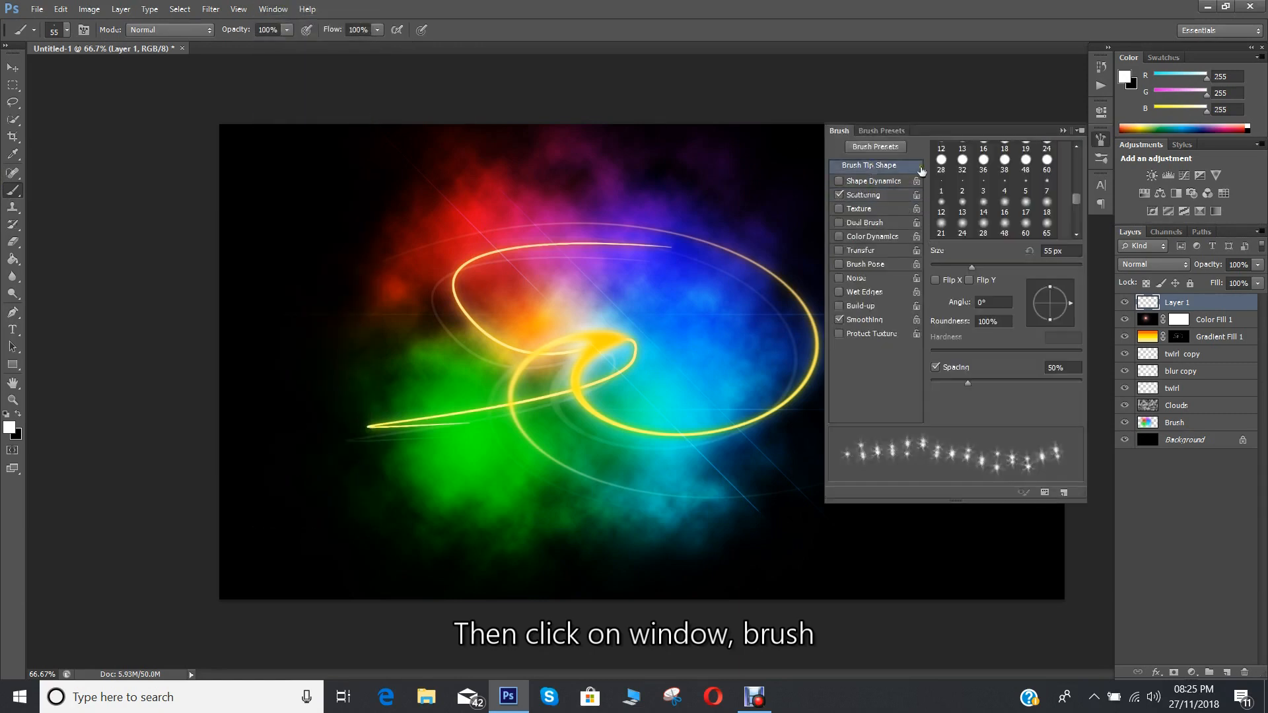
pyautogui.click(1057, 368)
pyautogui.write('4')
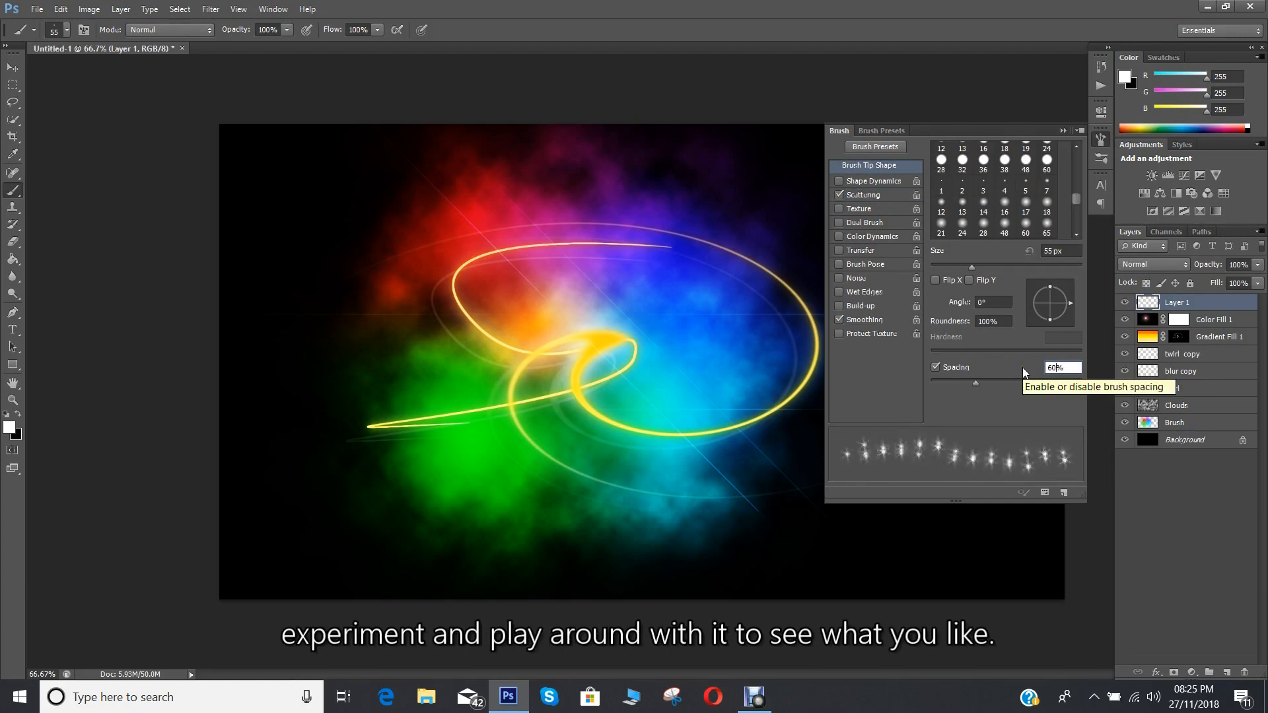
pyautogui.press('BackSpace')
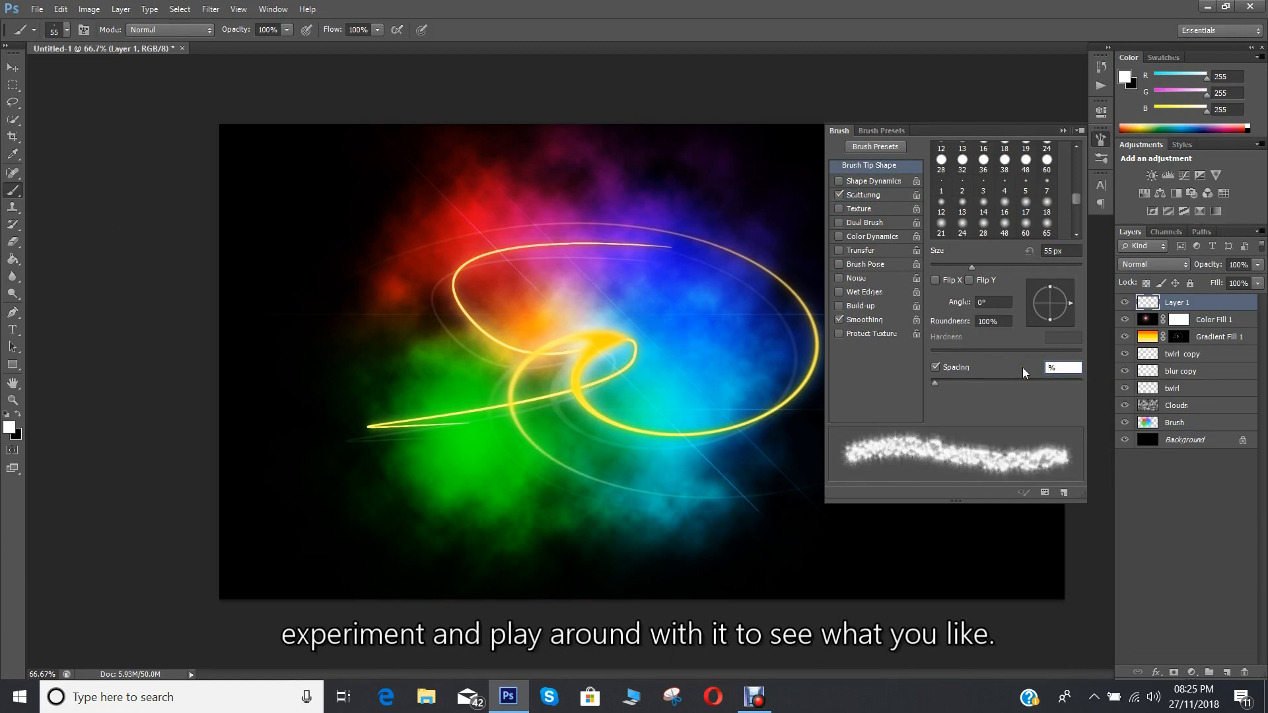
pyautogui.write('45')
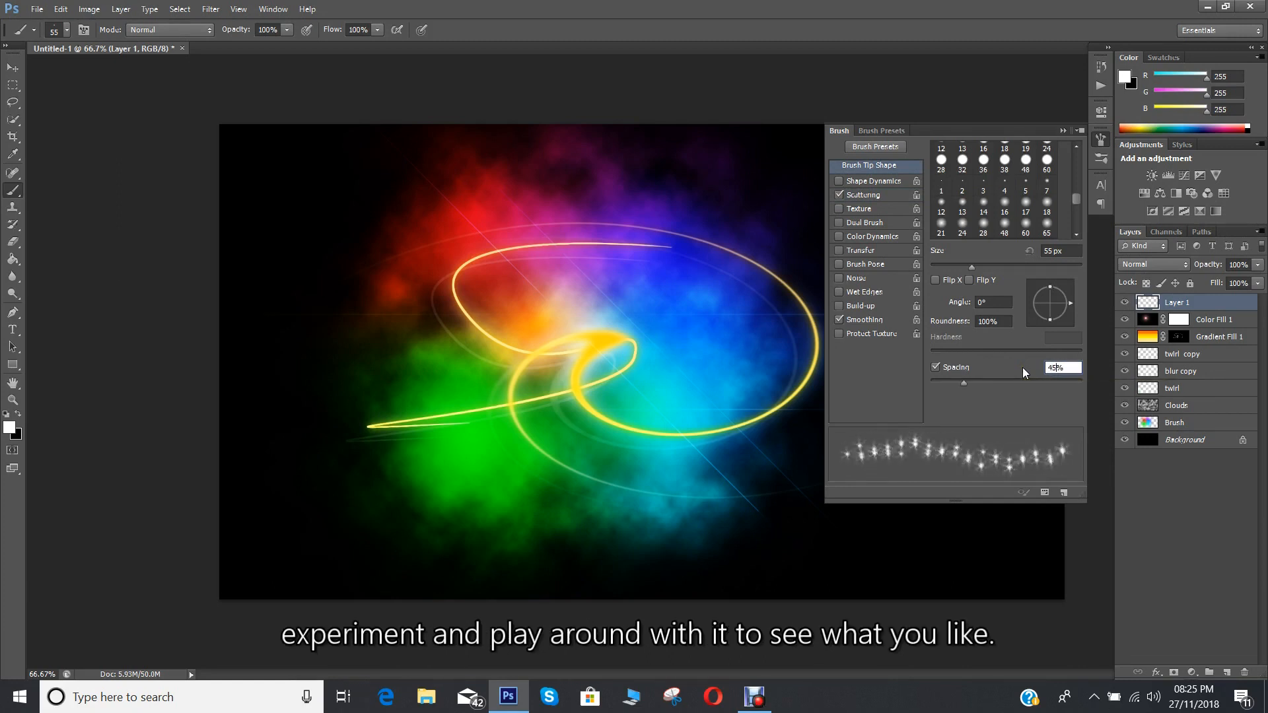
# Set the brush's scattering to 60% with a count of 2, and close the brush settings
pyautogui.click(867, 196)
pyautogui.doubleClick(1052, 148)
pyautogui.write('60')
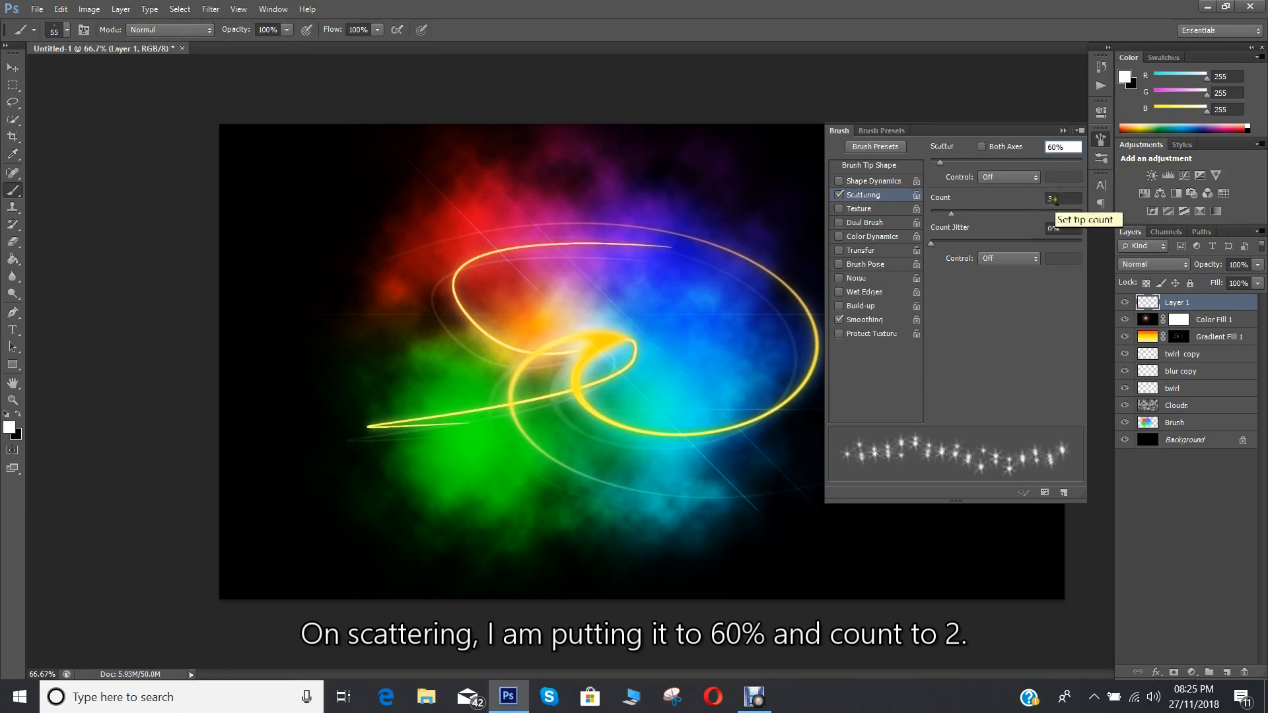
pyautogui.doubleClick(1055, 199)
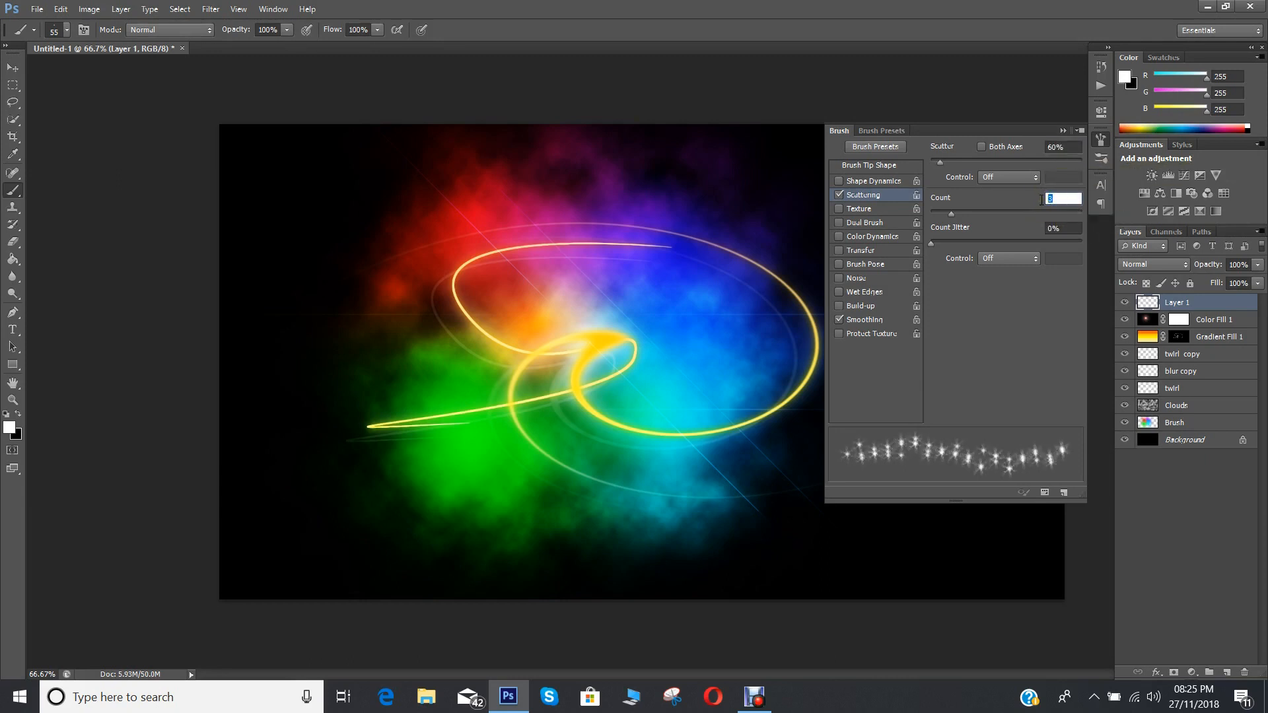
pyautogui.write('2')
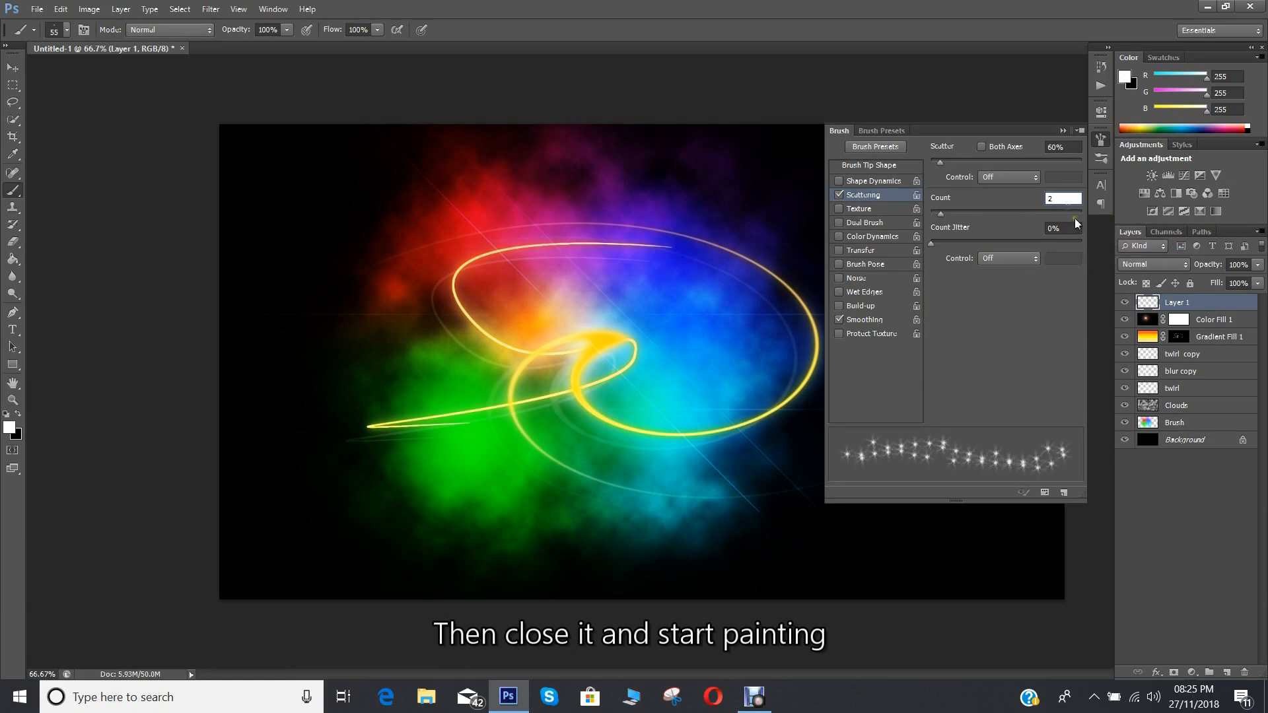
pyautogui.click(1061, 132)
# Paint white sparkles along the large loop of the light streak, ending at its centre, and duplicate the sparkle layer
pyautogui.moveTo(493, 231)
pyautogui.mouseDown()
pyautogui.moveTo(621, 233)
pyautogui.moveTo(732, 263)
pyautogui.moveTo(777, 295)
pyautogui.moveTo(793, 355)
pyautogui.moveTo(782, 388)
pyautogui.moveTo(752, 412)
pyautogui.moveTo(626, 418)
pyautogui.moveTo(614, 412)
pyautogui.moveTo(611, 343)
pyautogui.mouseUp()
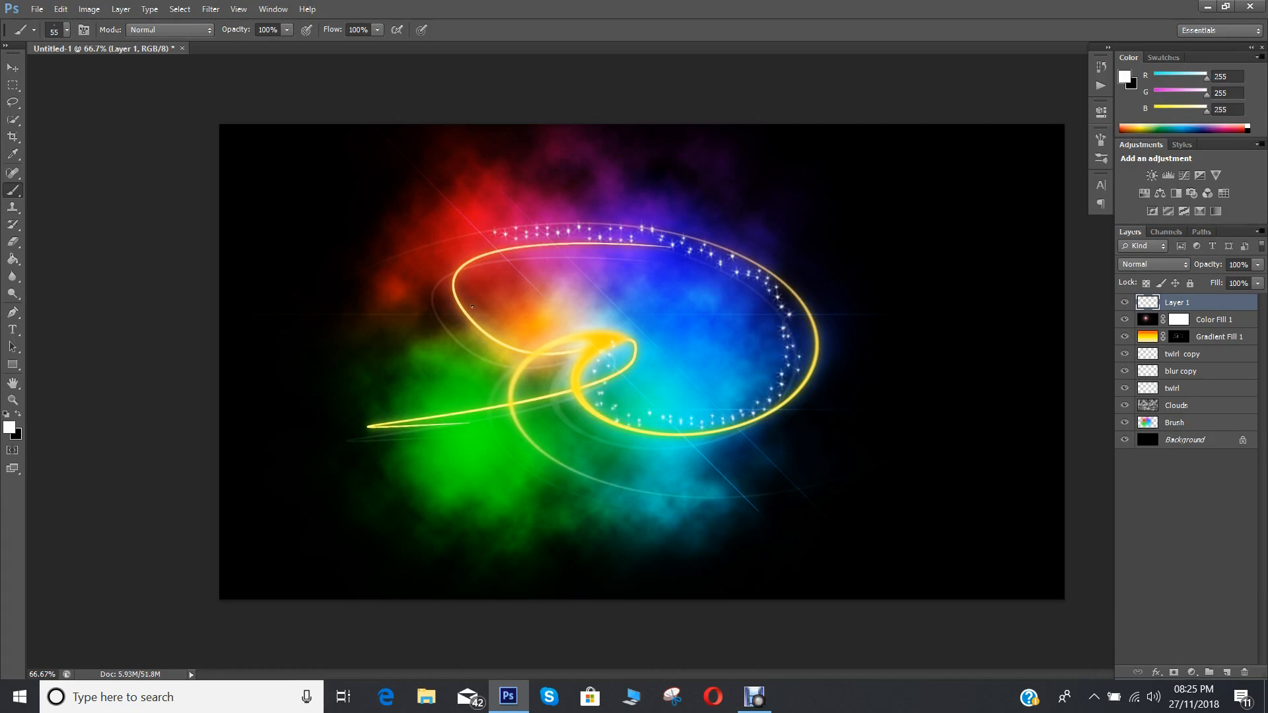
pyautogui.hotkey('ctrl', 'j')
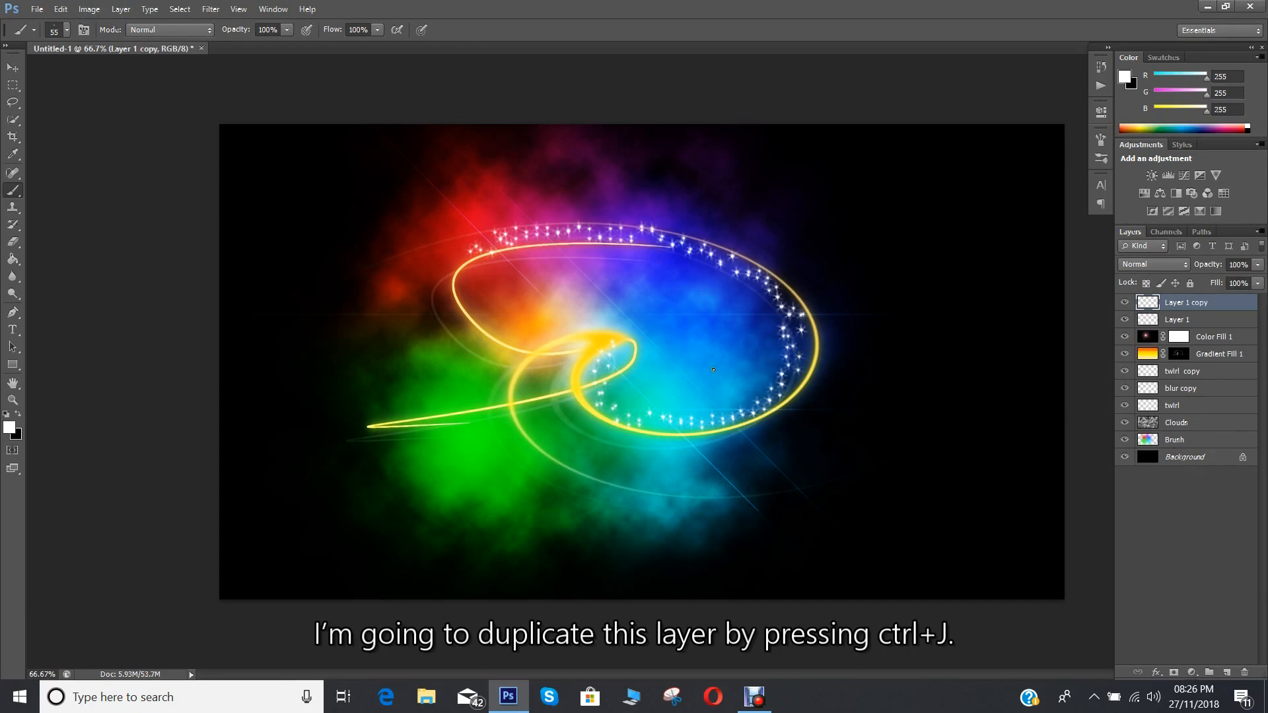
# Apply a Gaussian Blur with a radius of 7 pixels to the duplicated sparkle layer
pyautogui.click(211, 9)
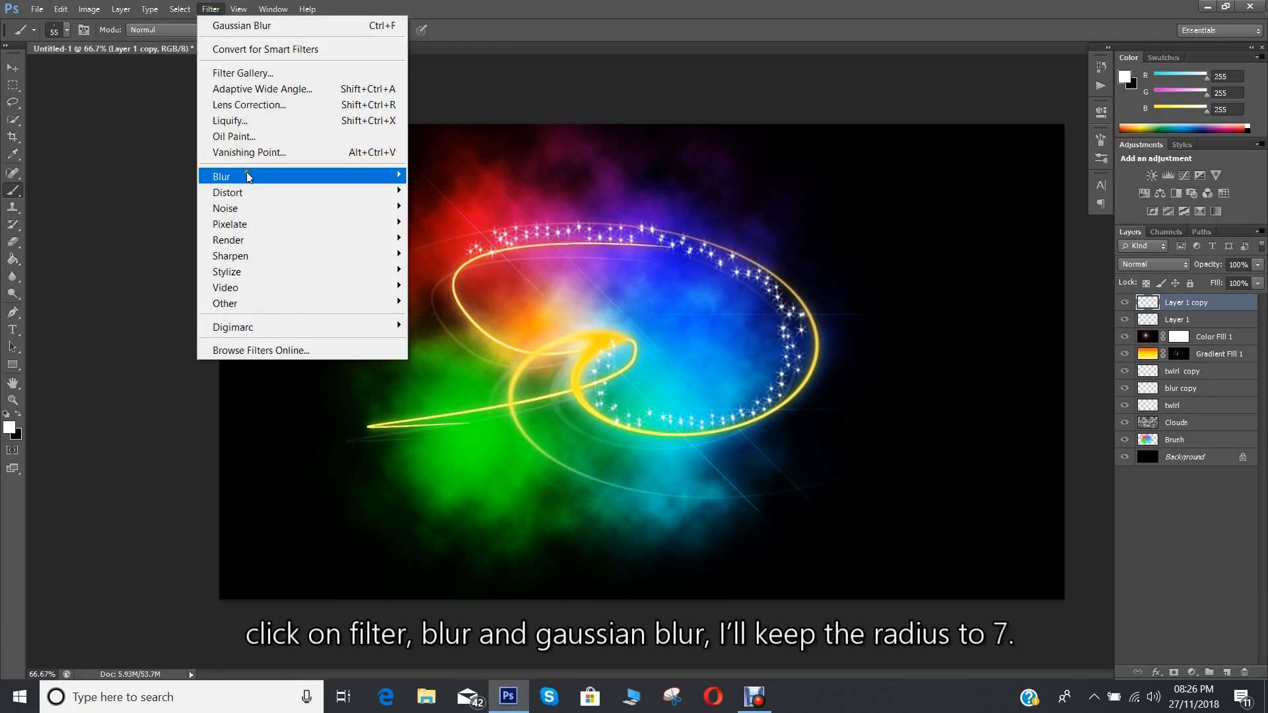
pyautogui.moveTo(247, 172)
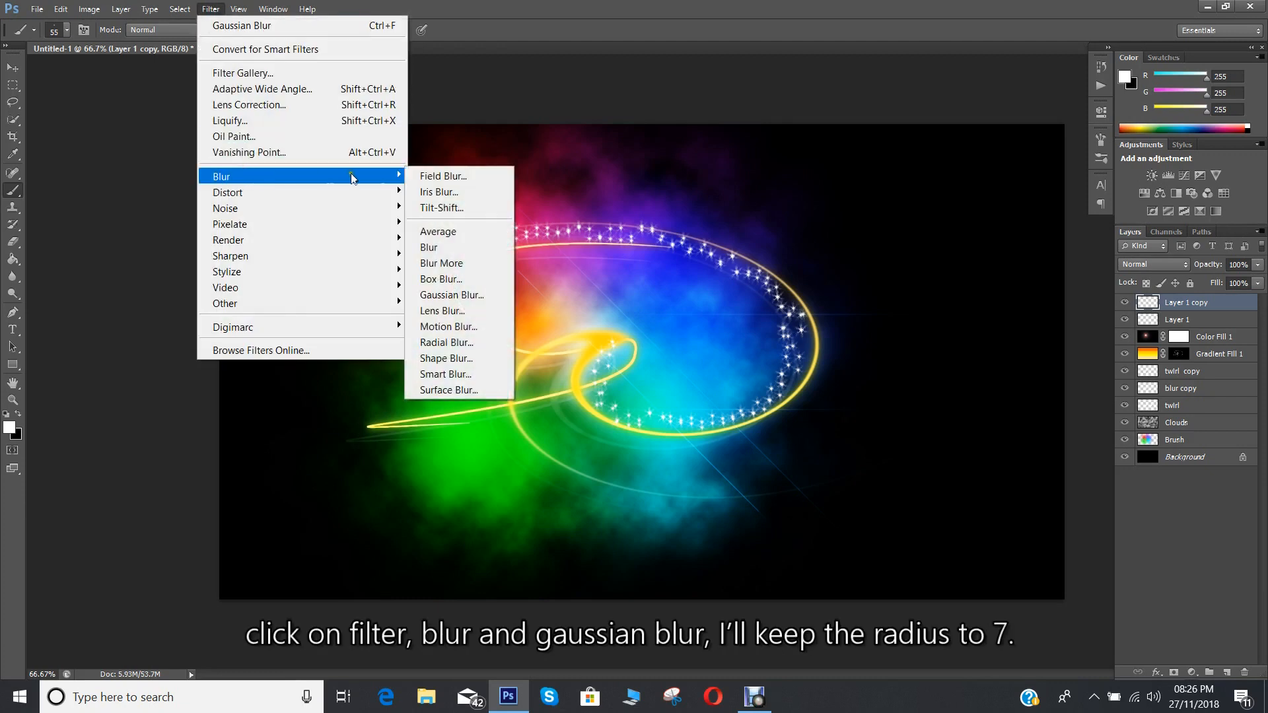
pyautogui.click(464, 296)
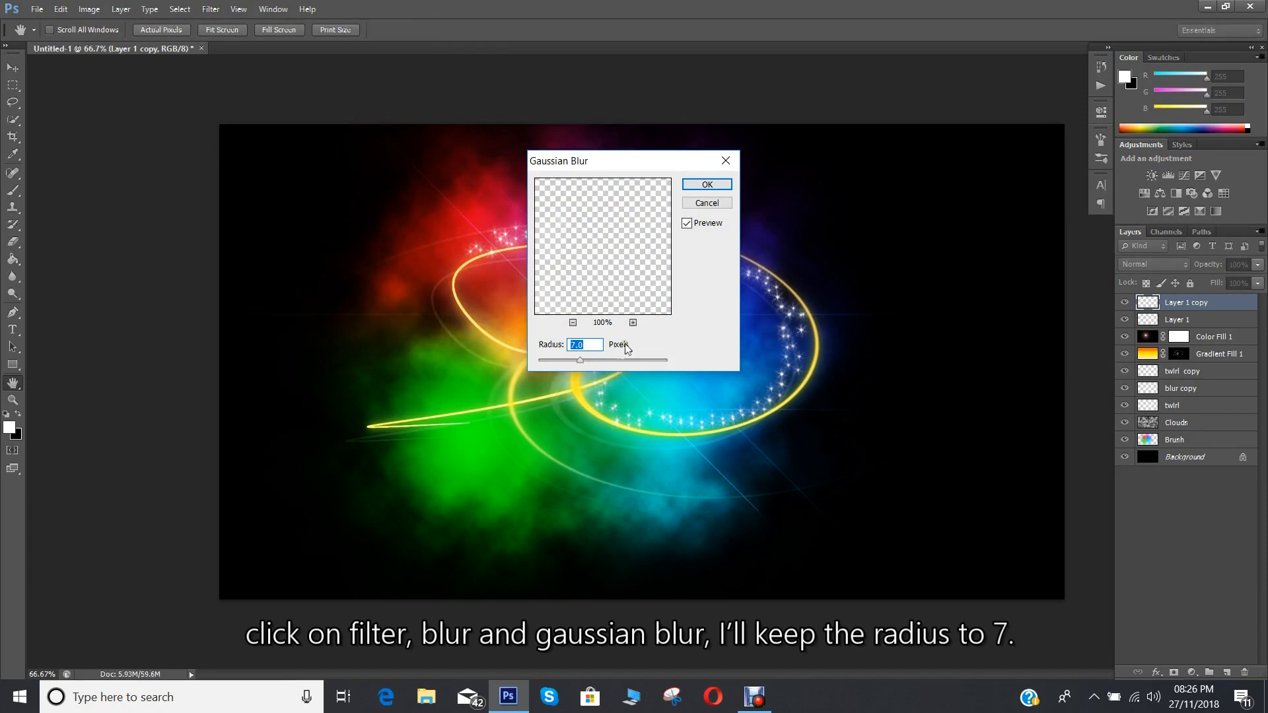